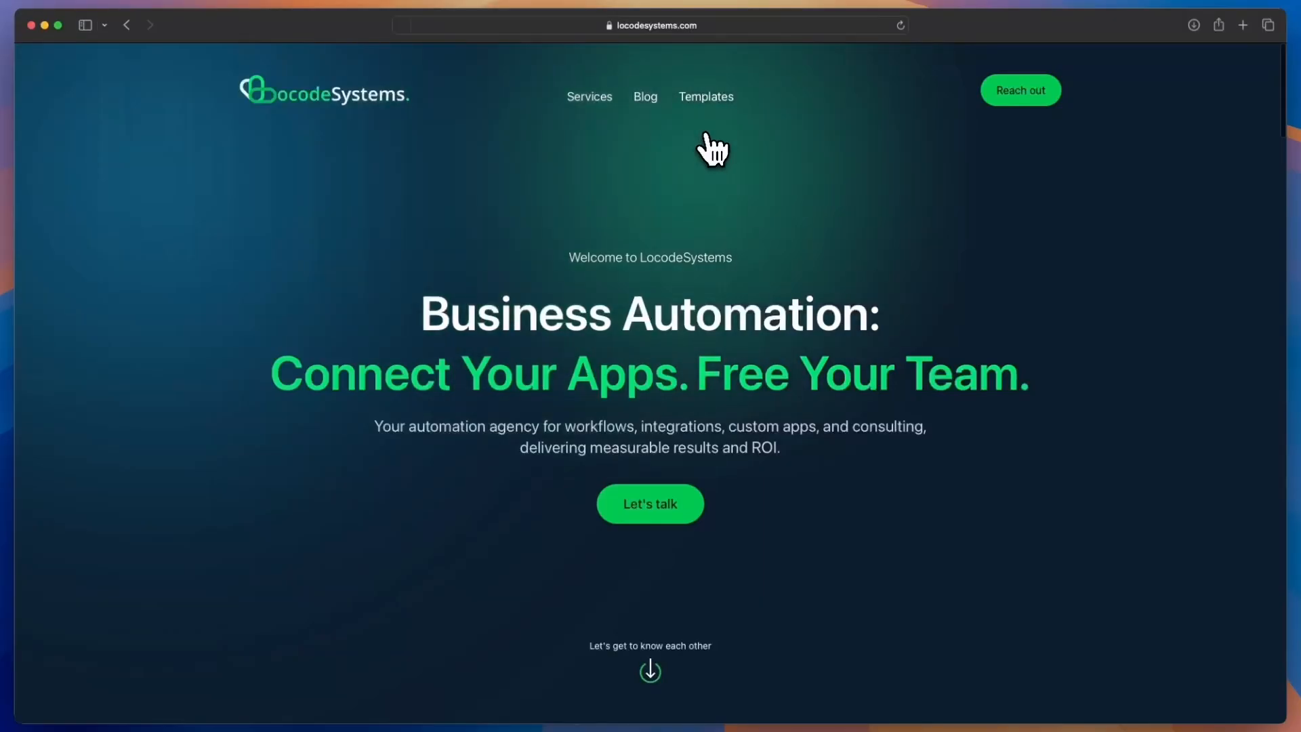
Open the Templates page and scroll through the Airtable applicant tracking system guide
click(716, 103)
scroll(493, 374, down, 3)
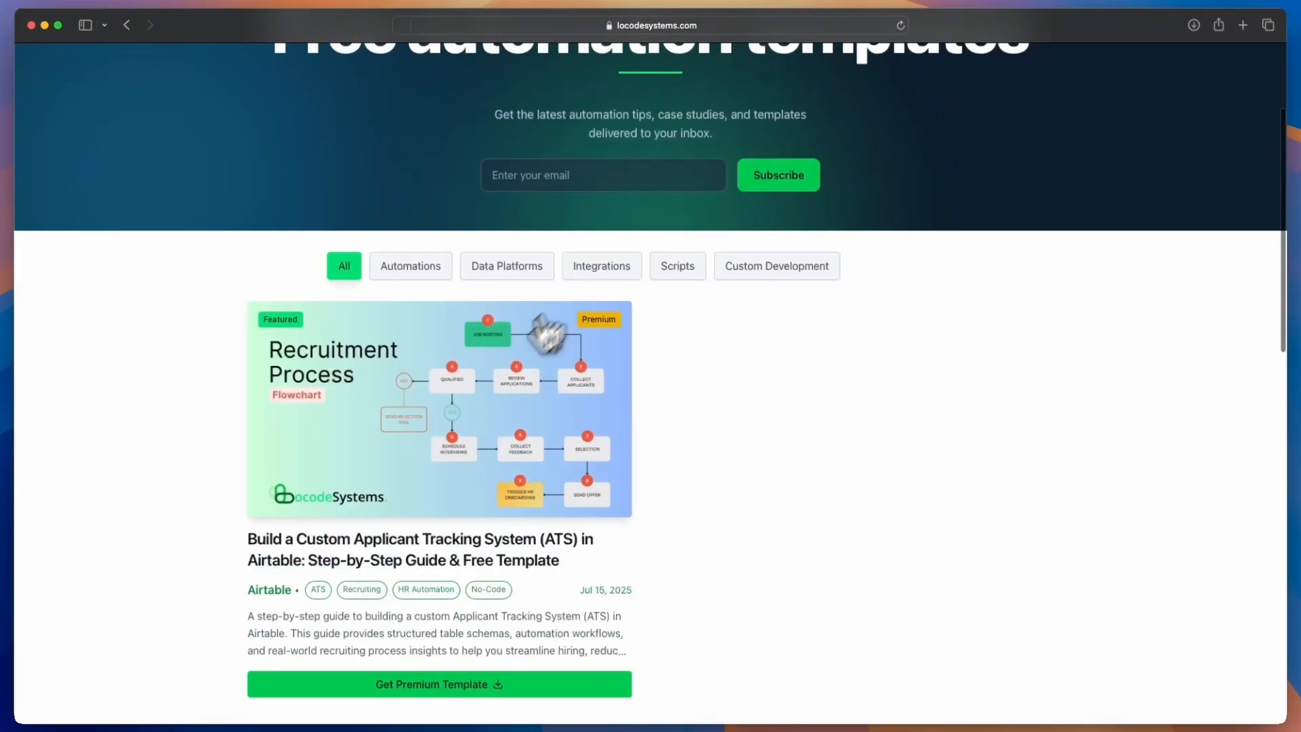
scroll(514, 380, down, 2)
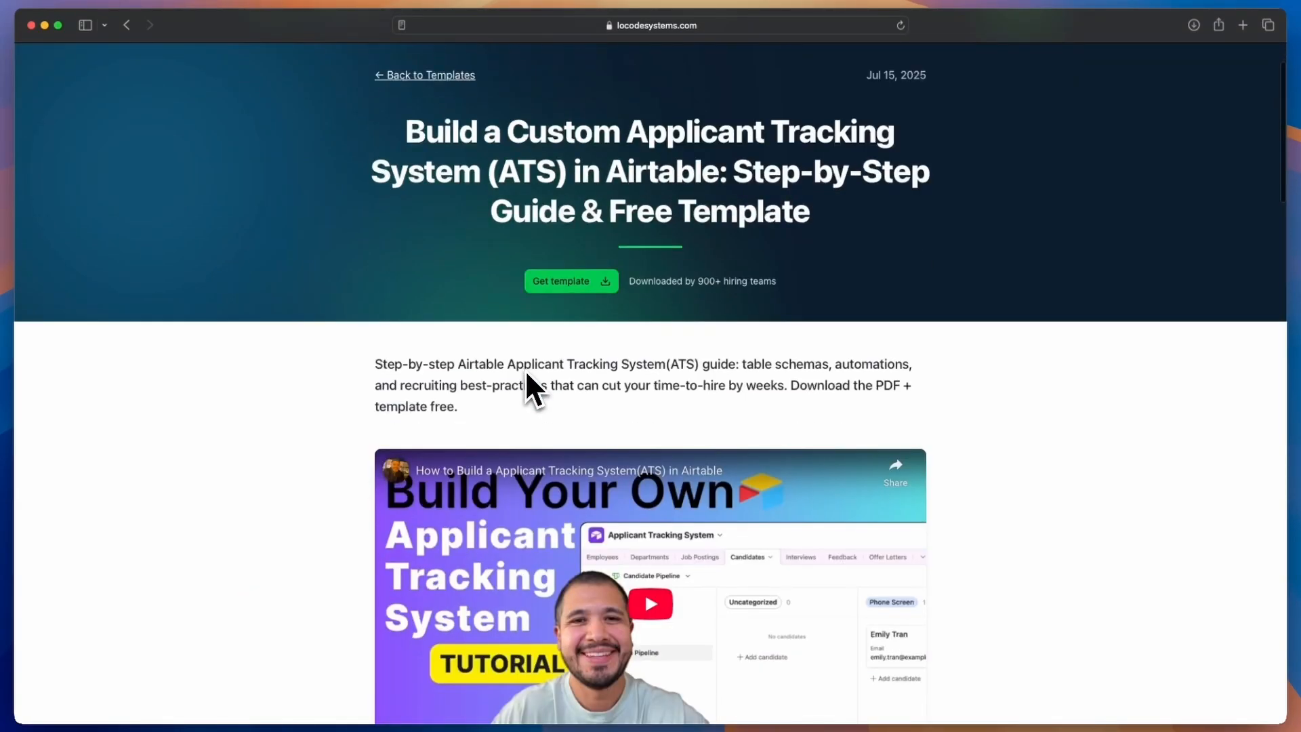
scroll(526, 371, down, 15)
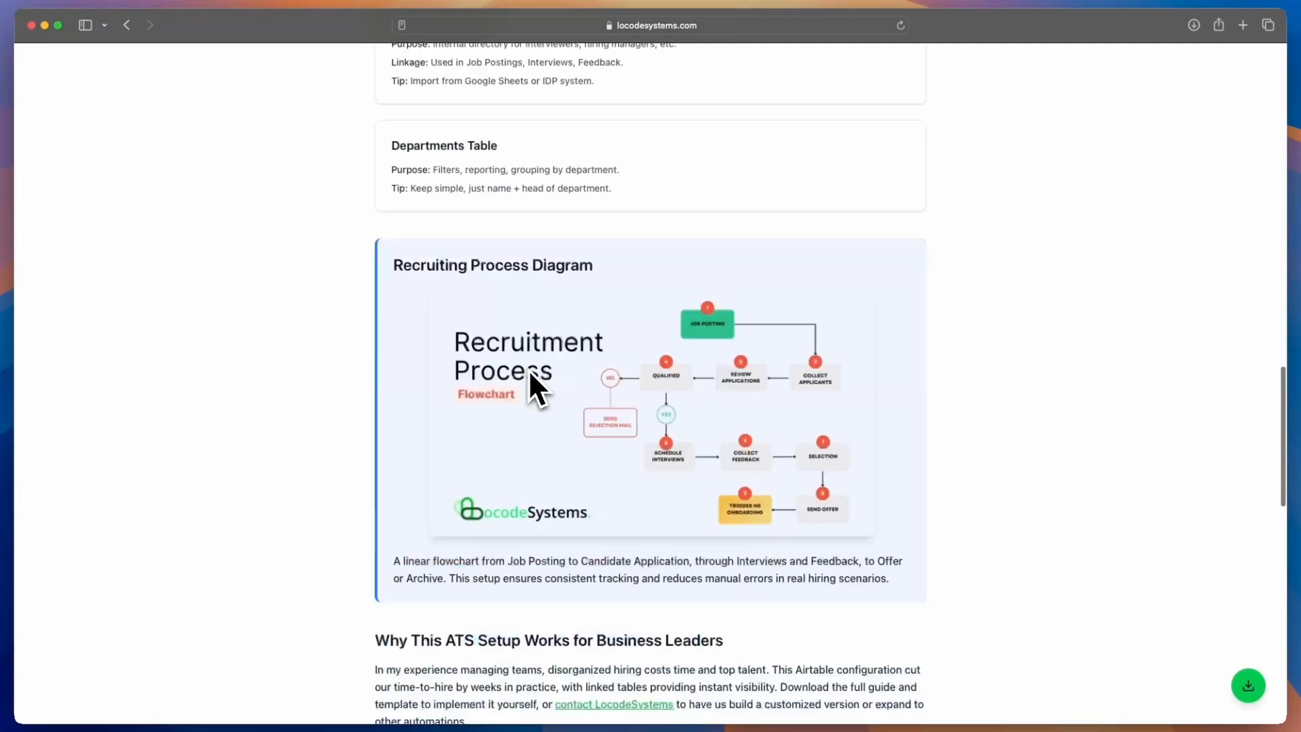
scroll(529, 372, down, 6)
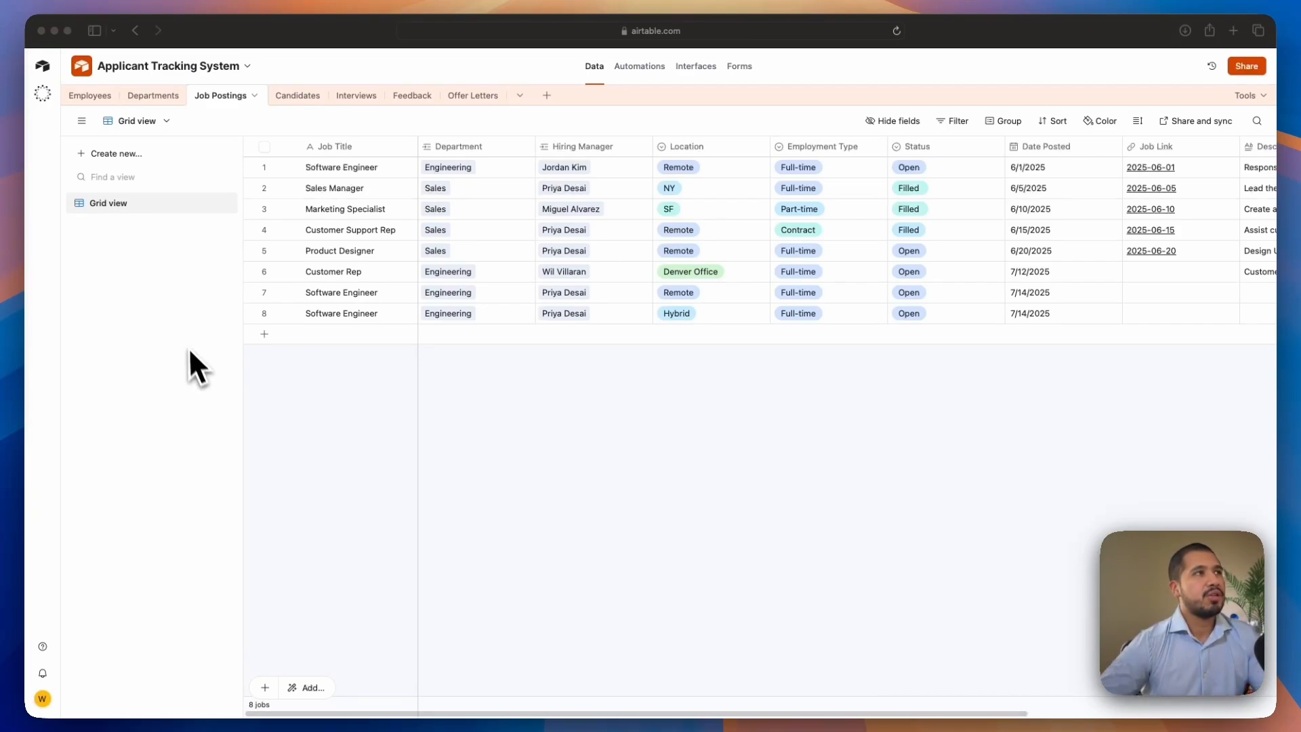
Create a new collaborative grid view named Open Roles by Department in the Job Postings table
click(115, 158)
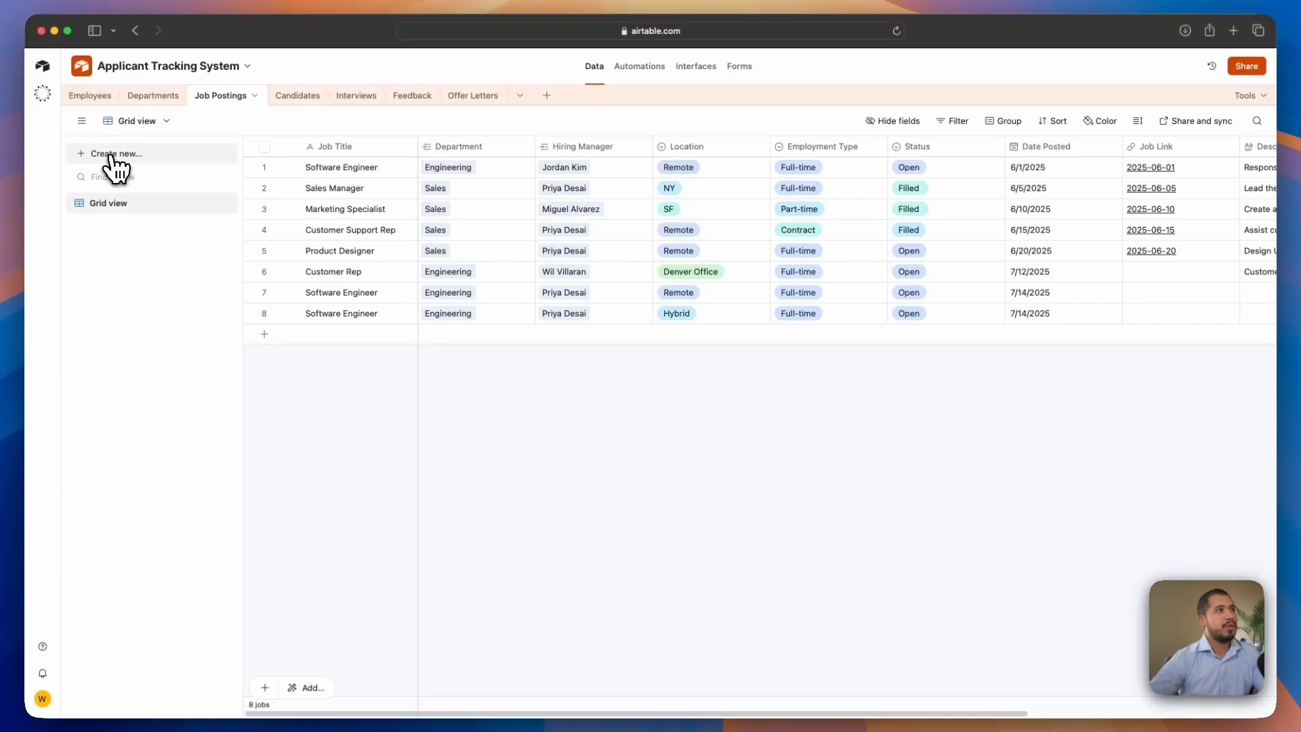
click(115, 158)
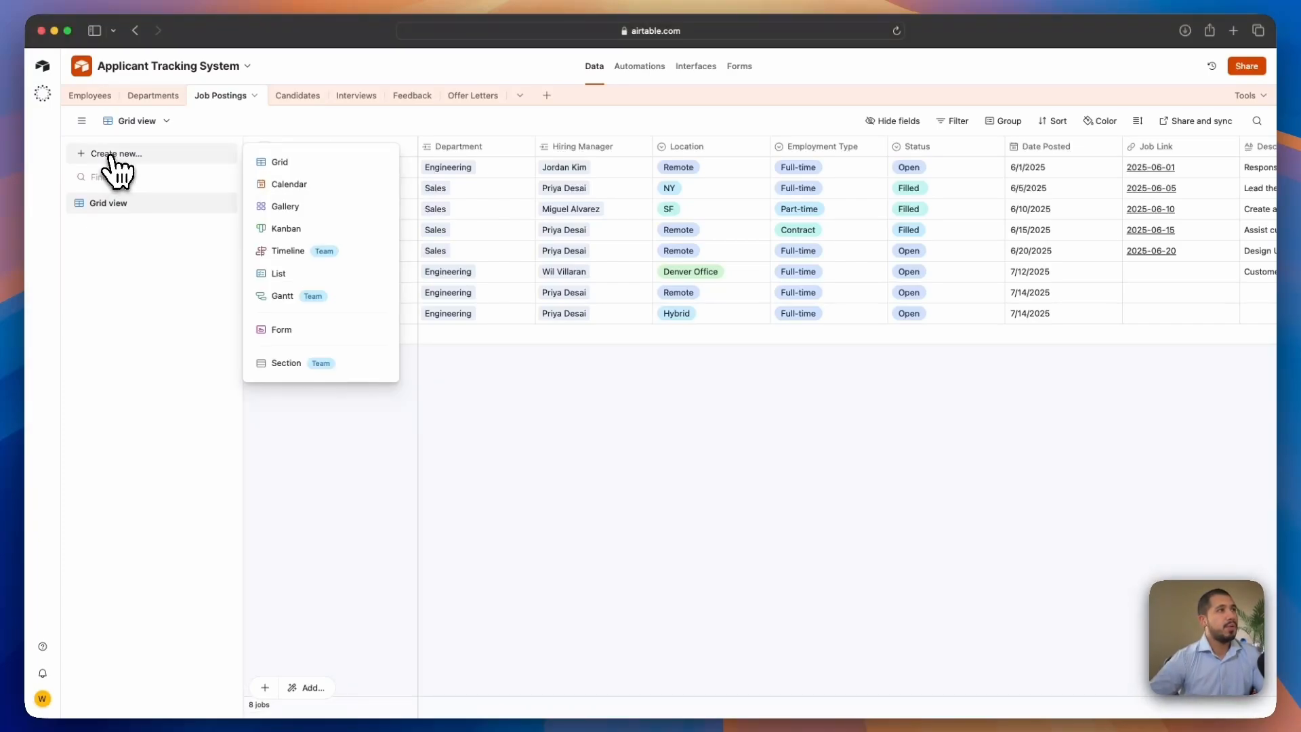
click(298, 164)
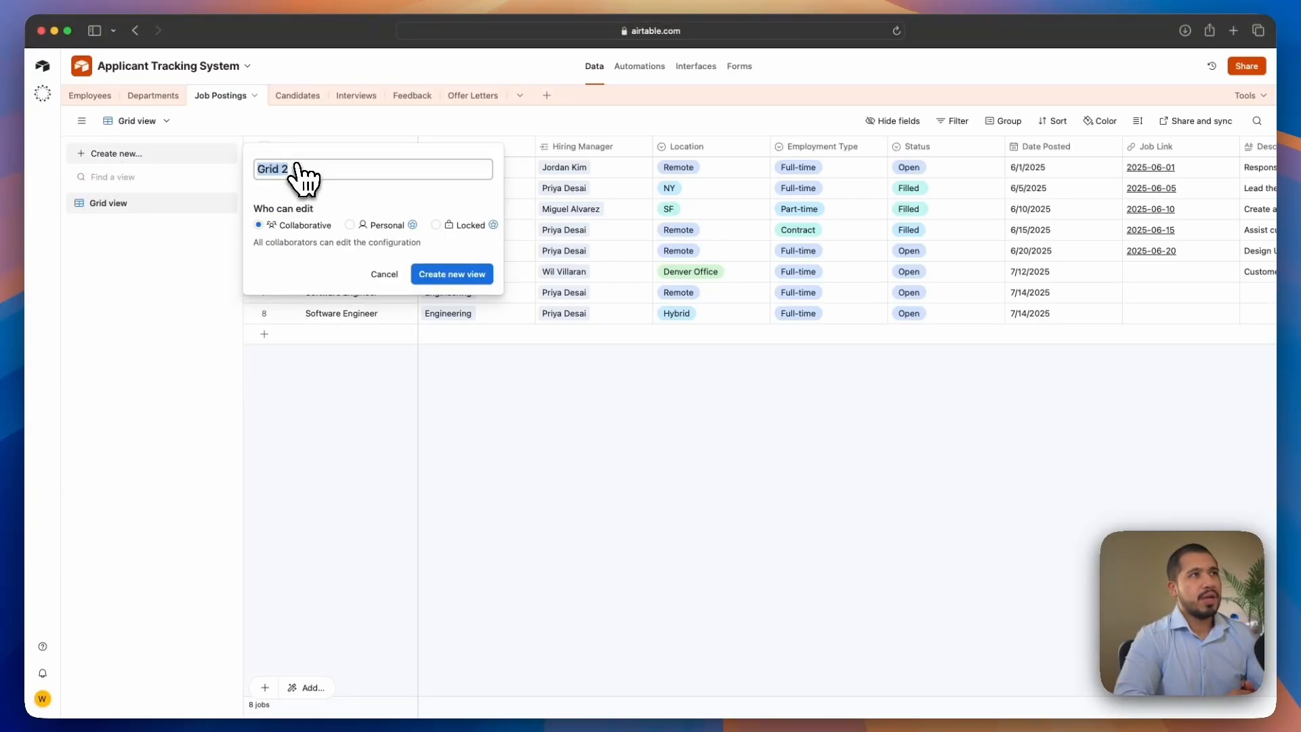
key(BackSpace)
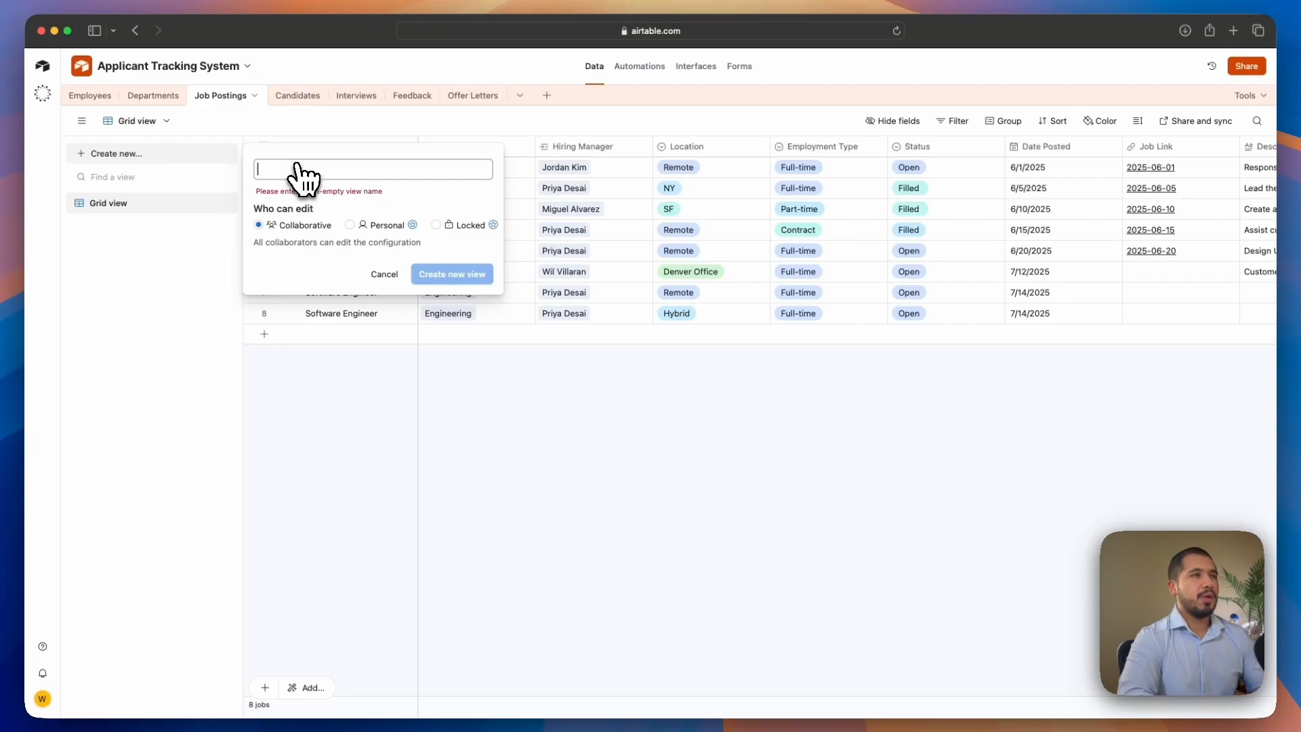
text(Open Roles by Department)
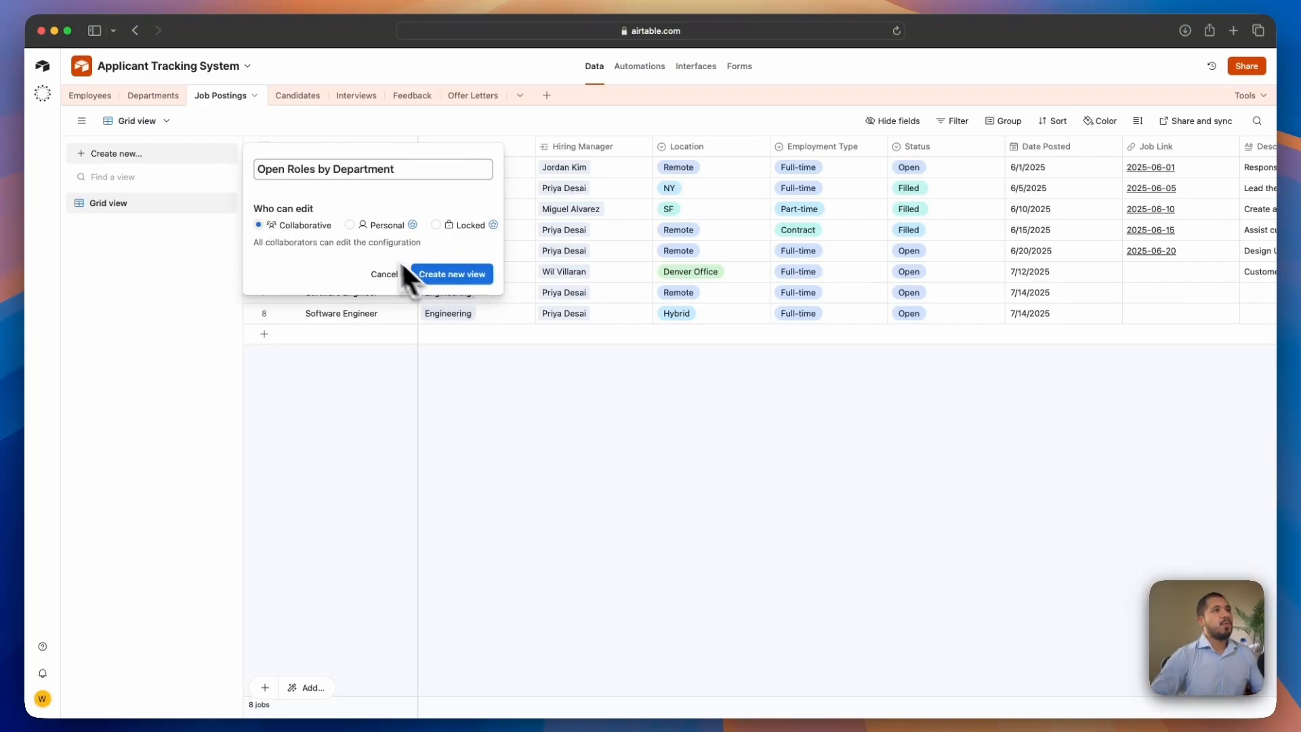
drag(252, 205, 316, 209)
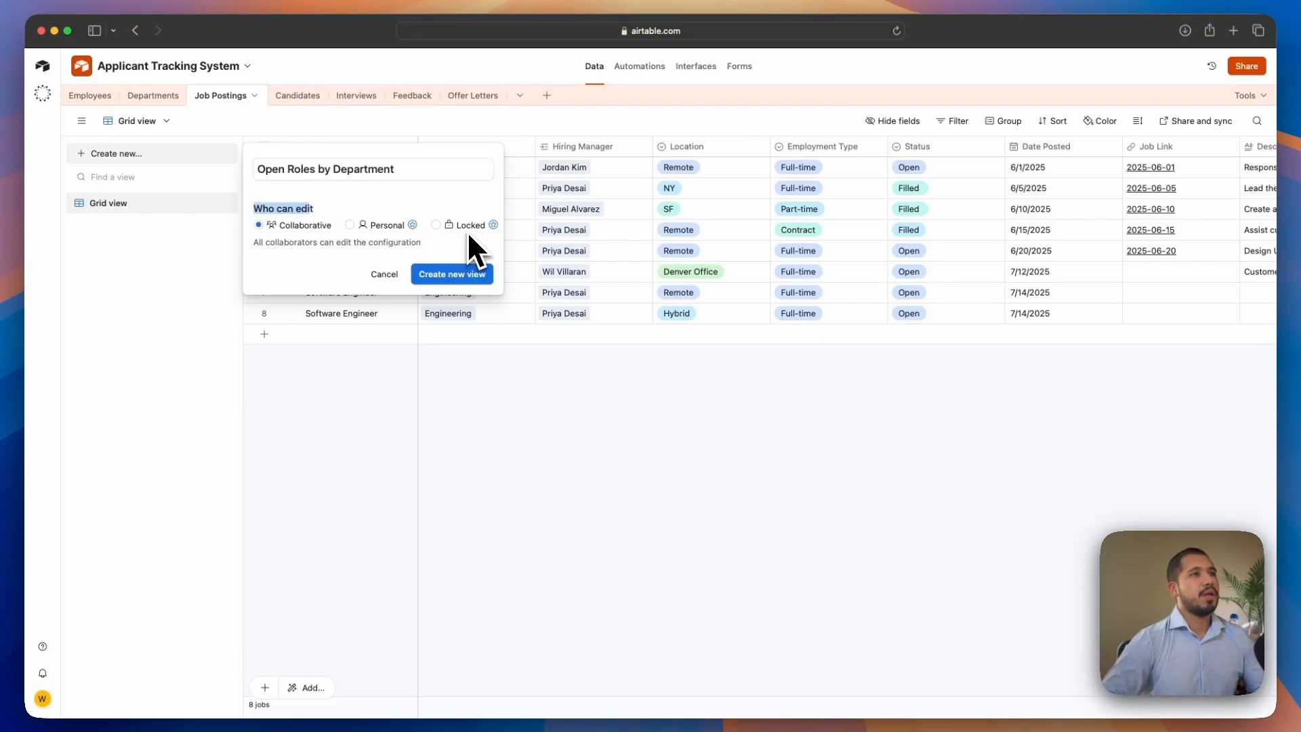
click(414, 226)
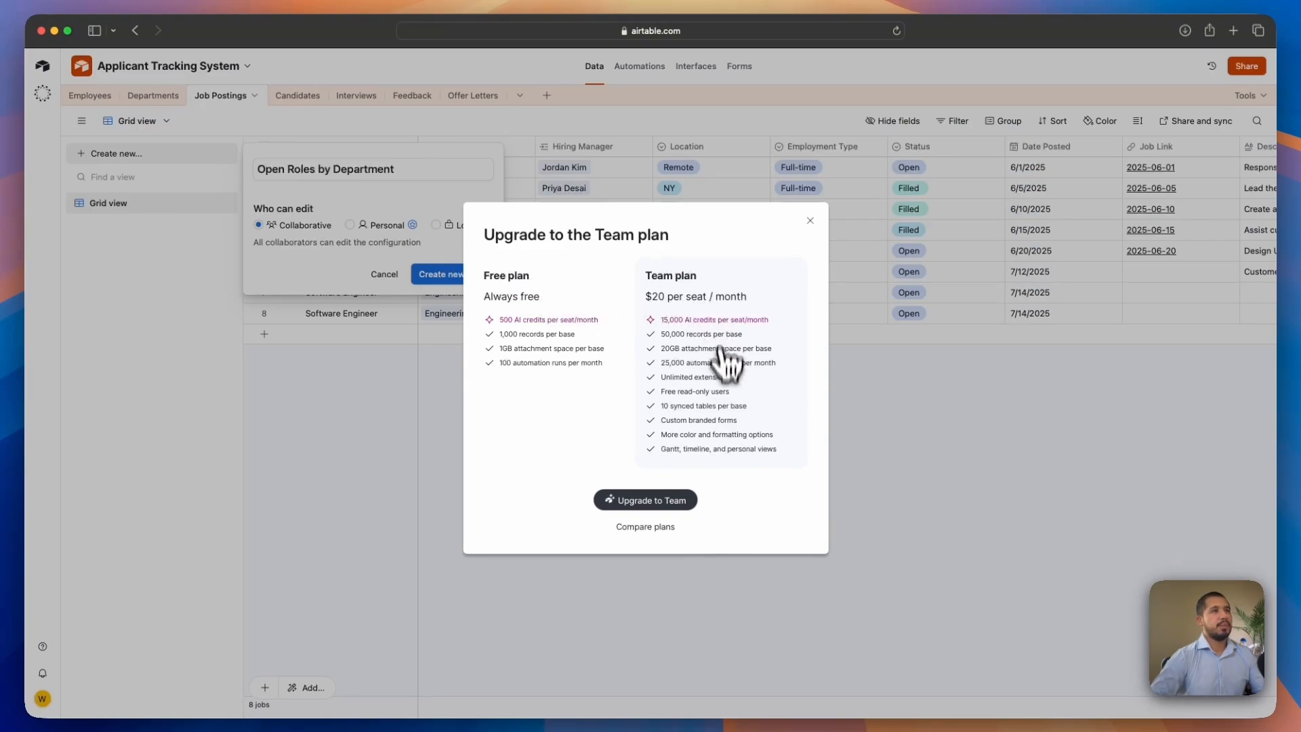
click(809, 221)
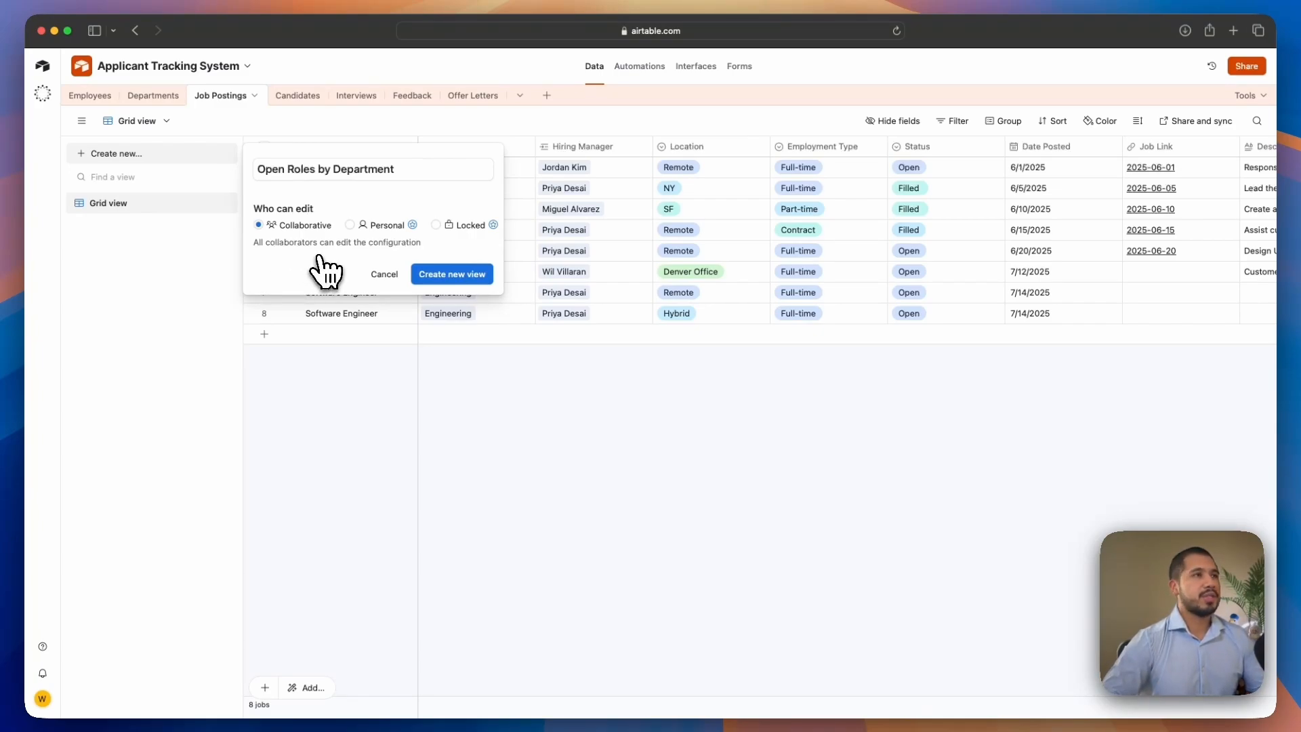
click(454, 276)
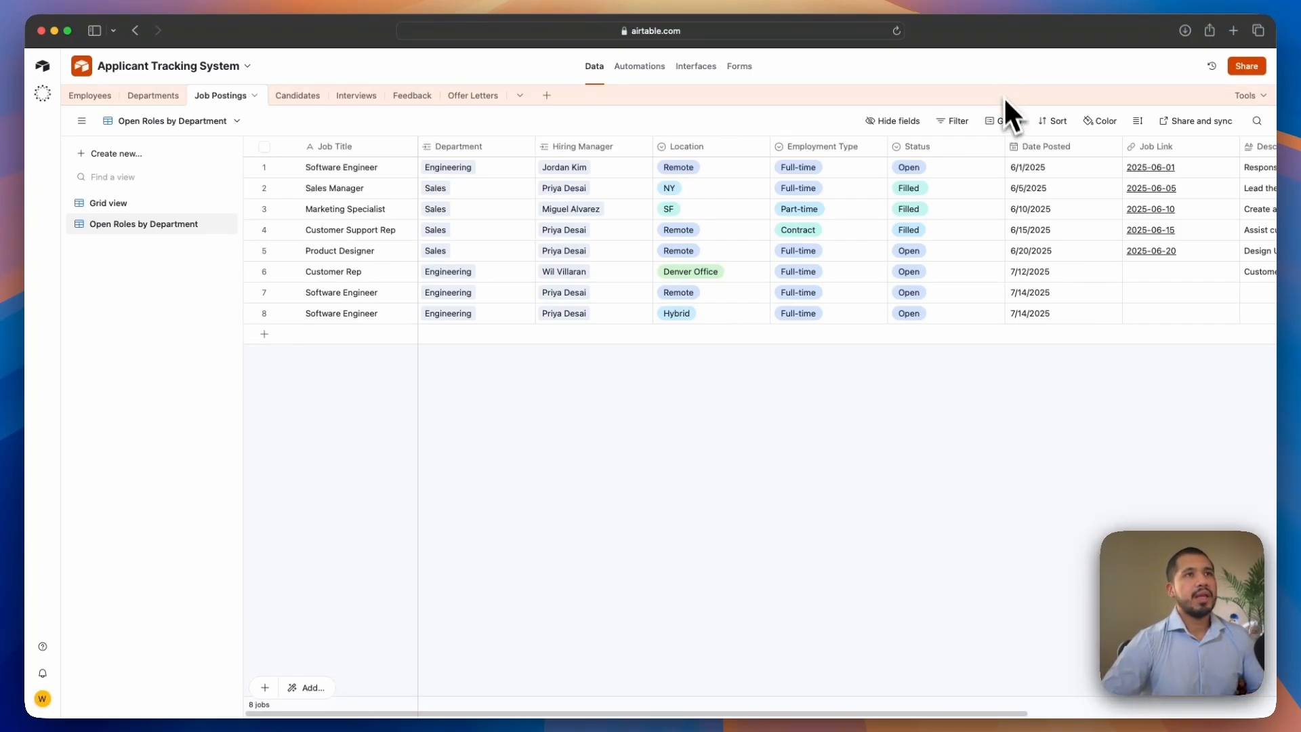
Group the view's records by Department and filter them to show only jobs whose Status is Open
click(1007, 122)
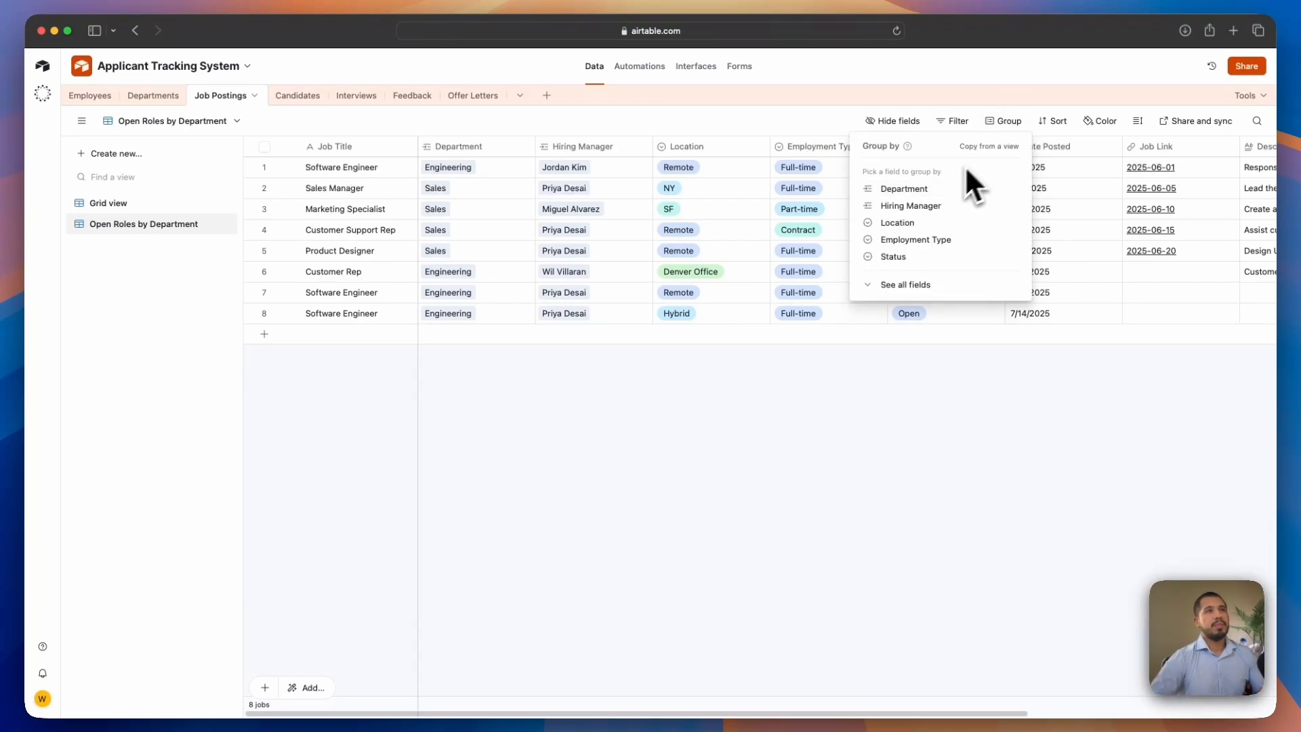
click(934, 190)
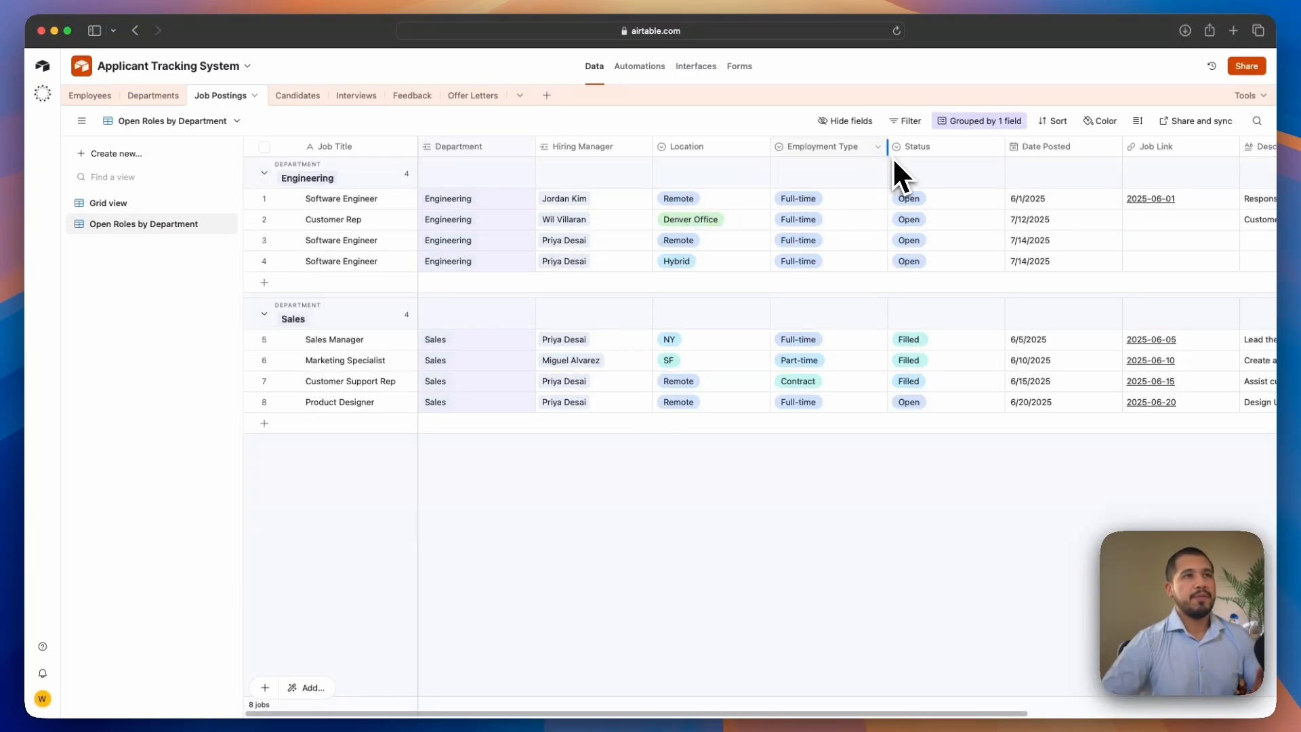
click(907, 122)
click(624, 171)
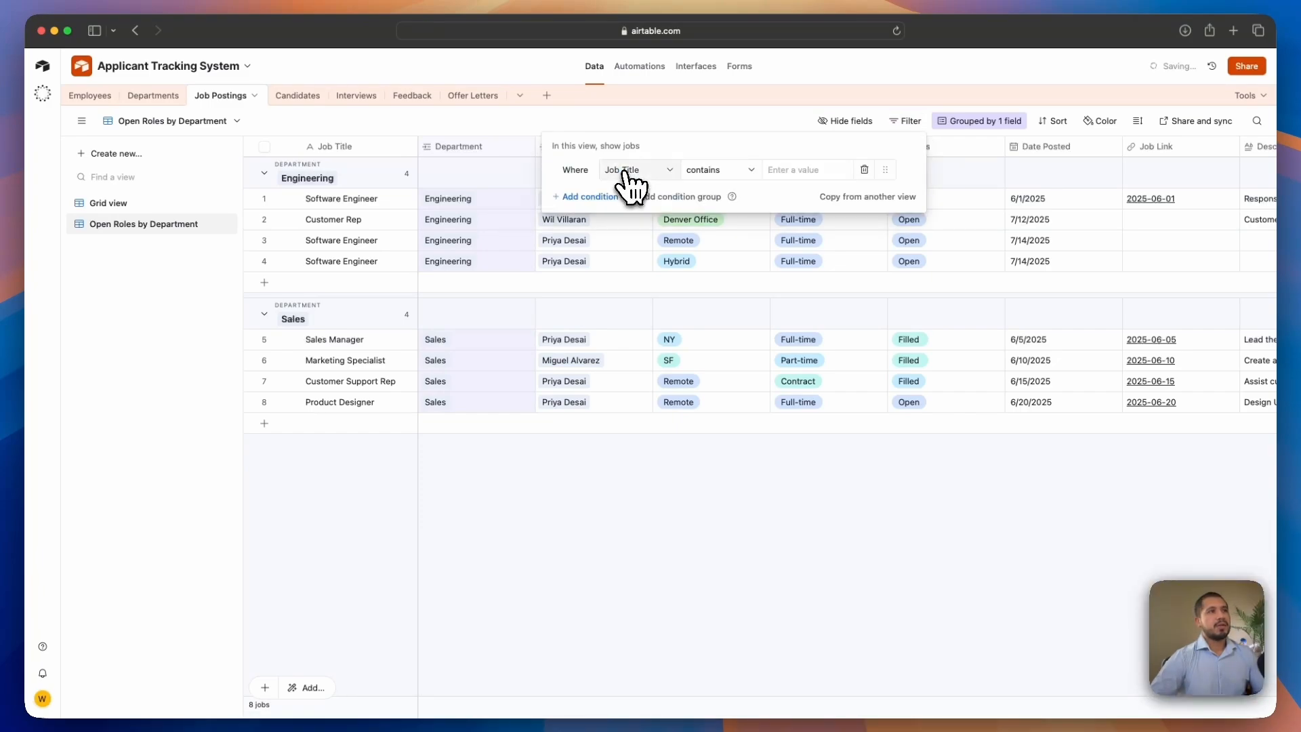
click(641, 172)
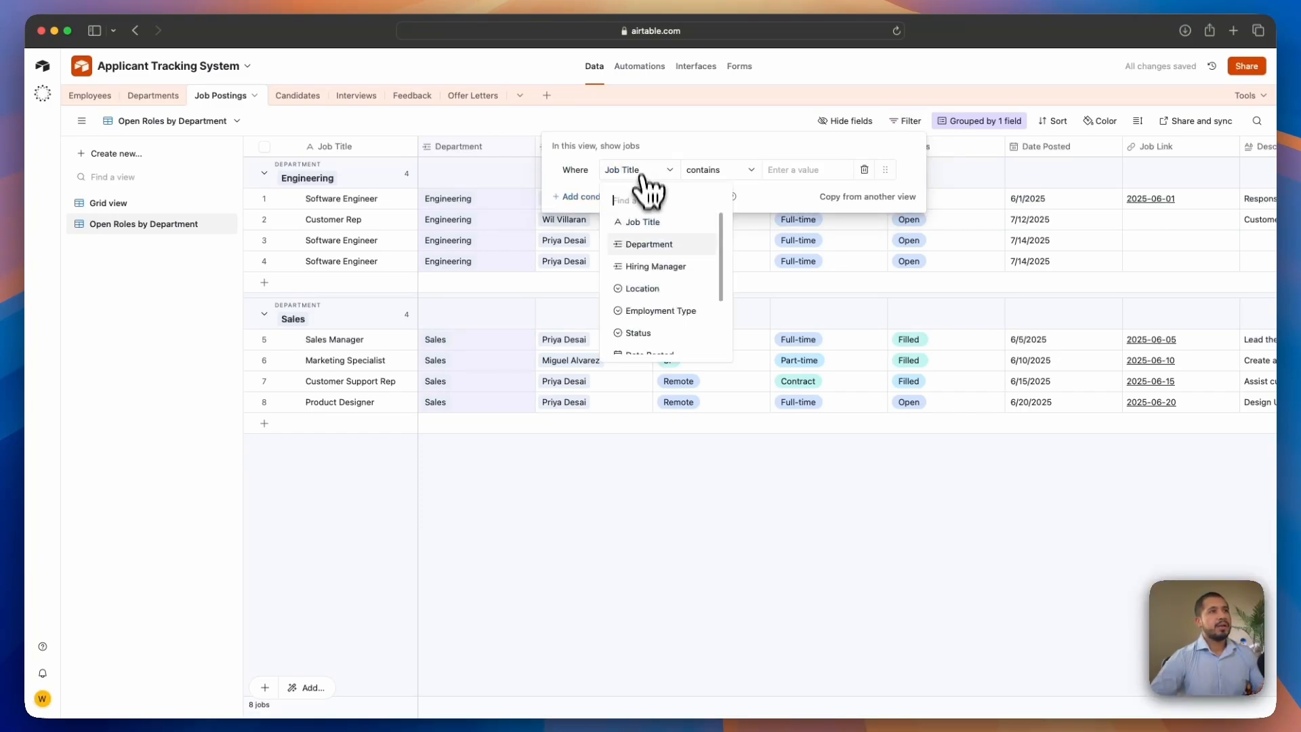
click(651, 332)
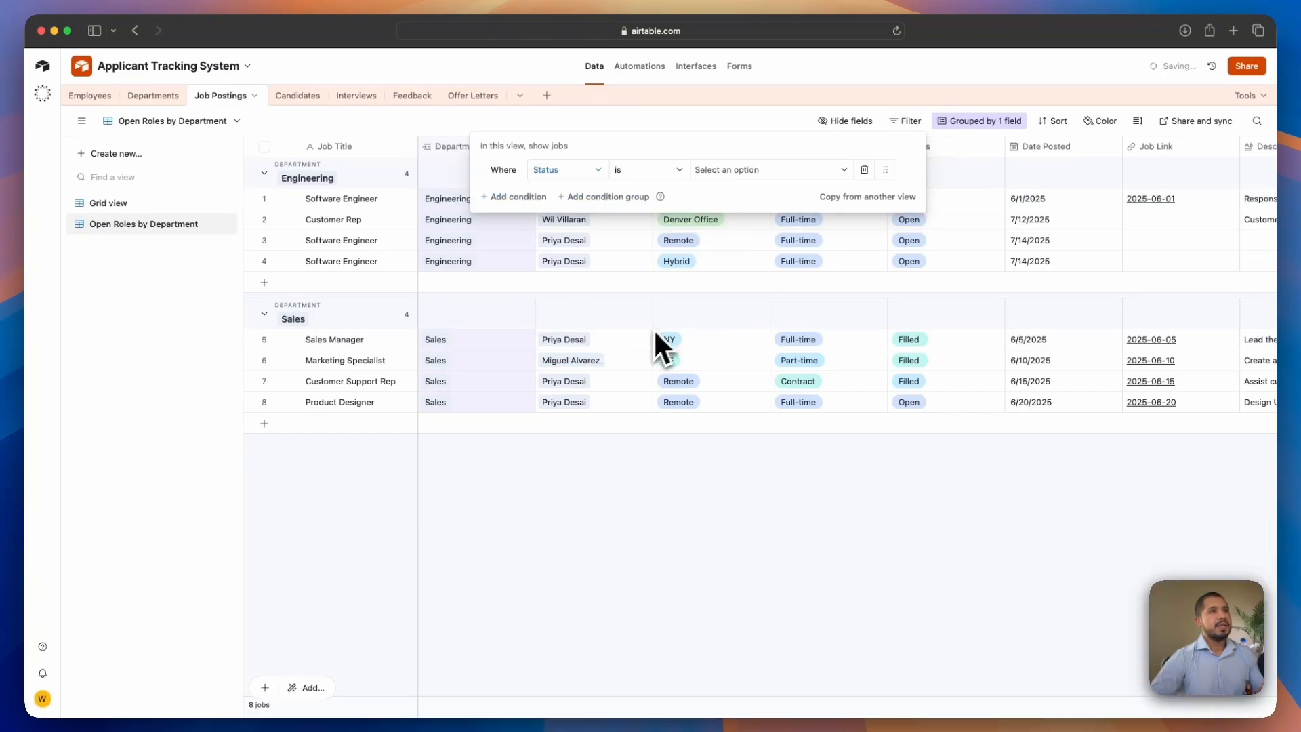
click(732, 174)
click(722, 223)
click(830, 424)
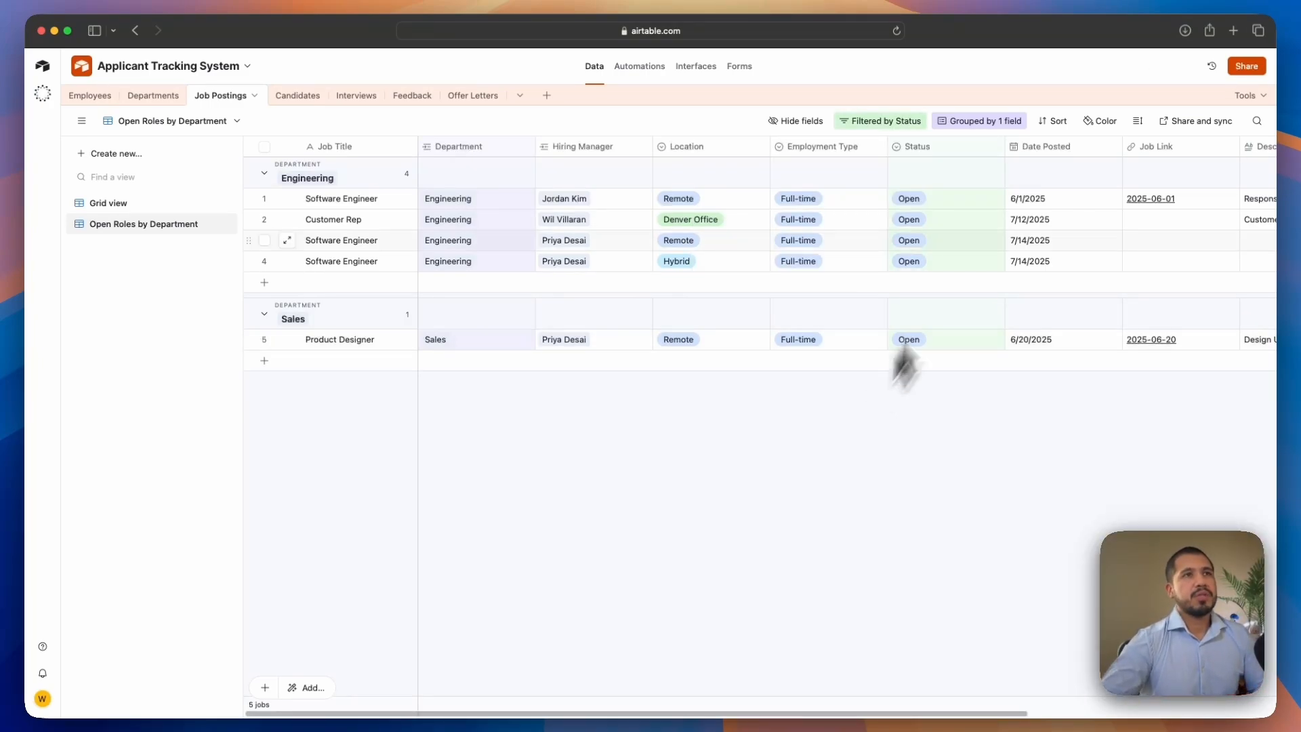
Sort the records within each group by Job Title
click(1052, 122)
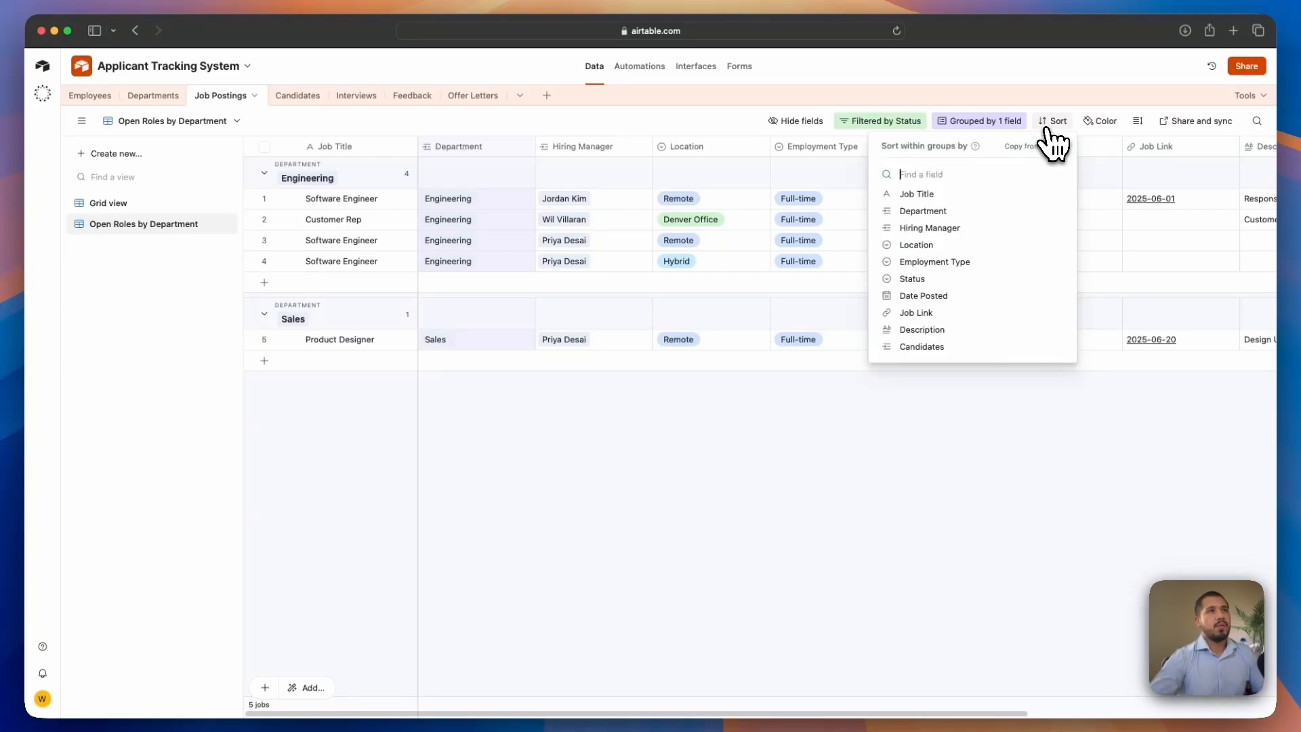
click(945, 194)
click(682, 455)
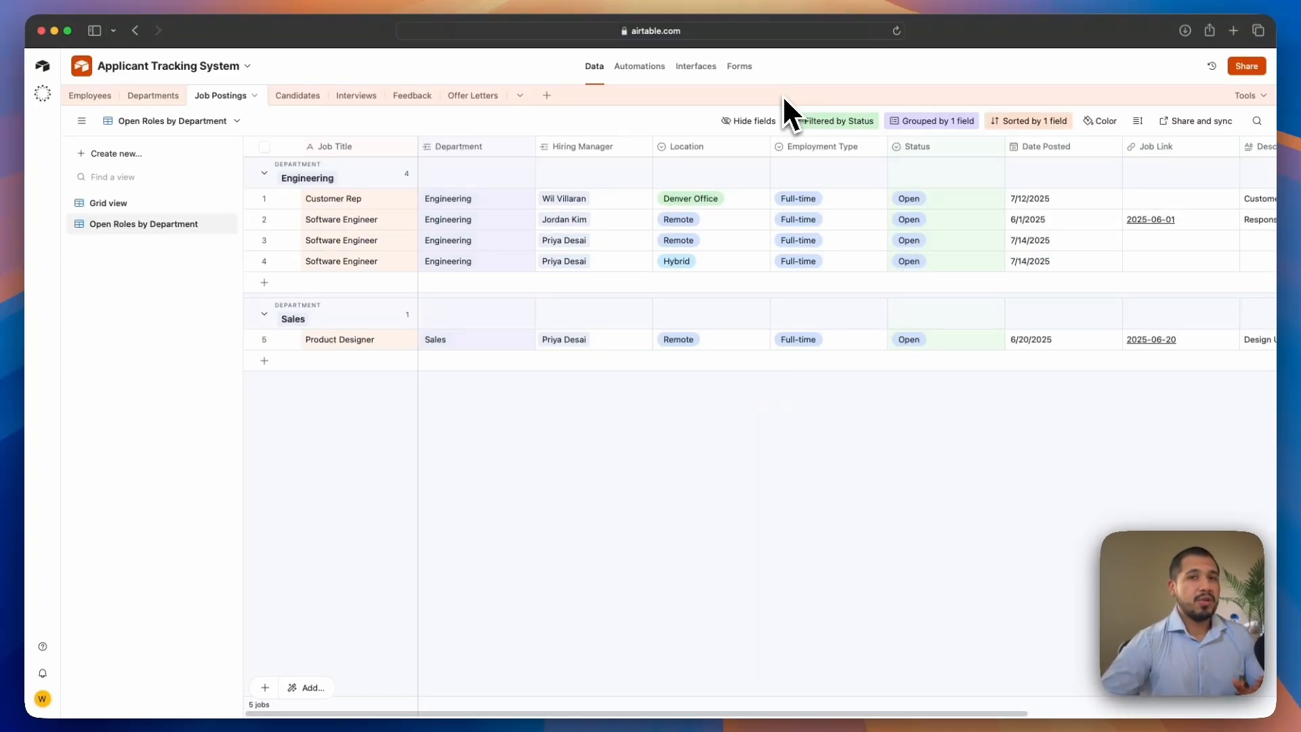
Try hiding the Description and Job Link fields, then show all fields again
click(752, 121)
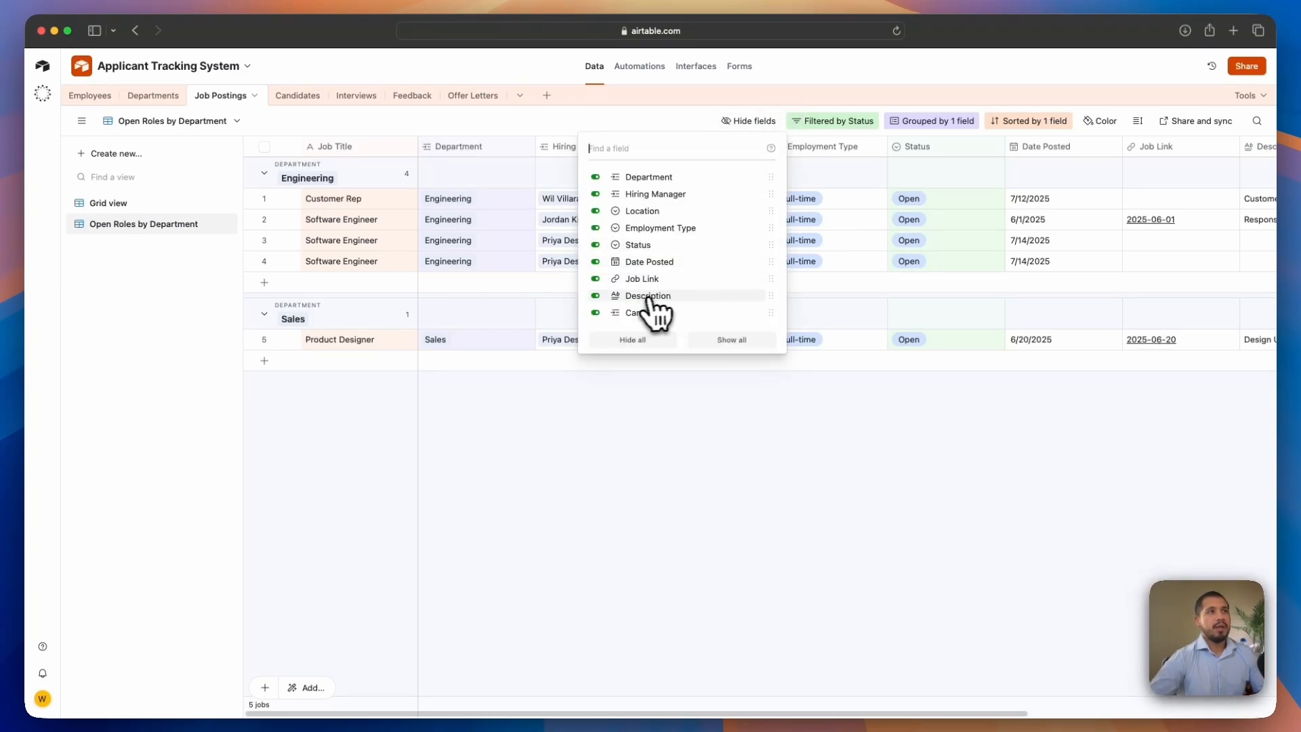
click(596, 296)
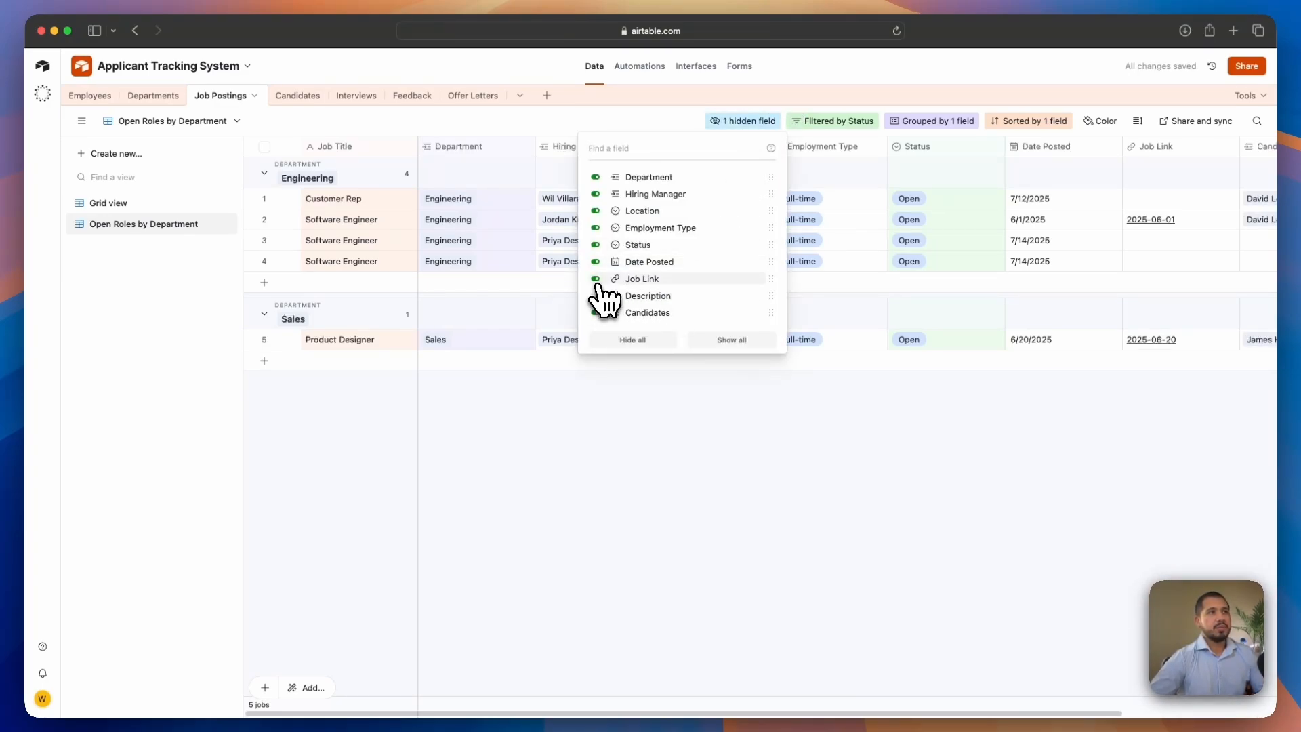
click(596, 279)
click(731, 339)
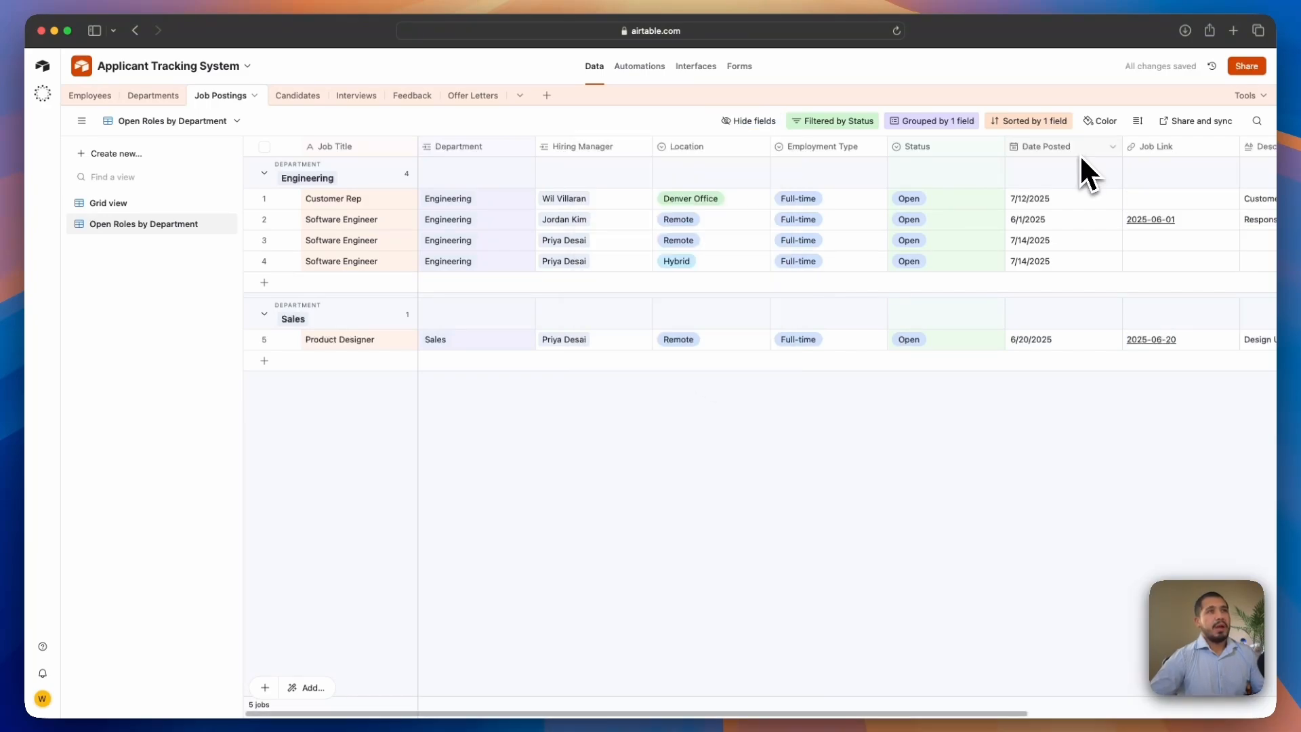
Set the view's row height to Medium
click(1103, 123)
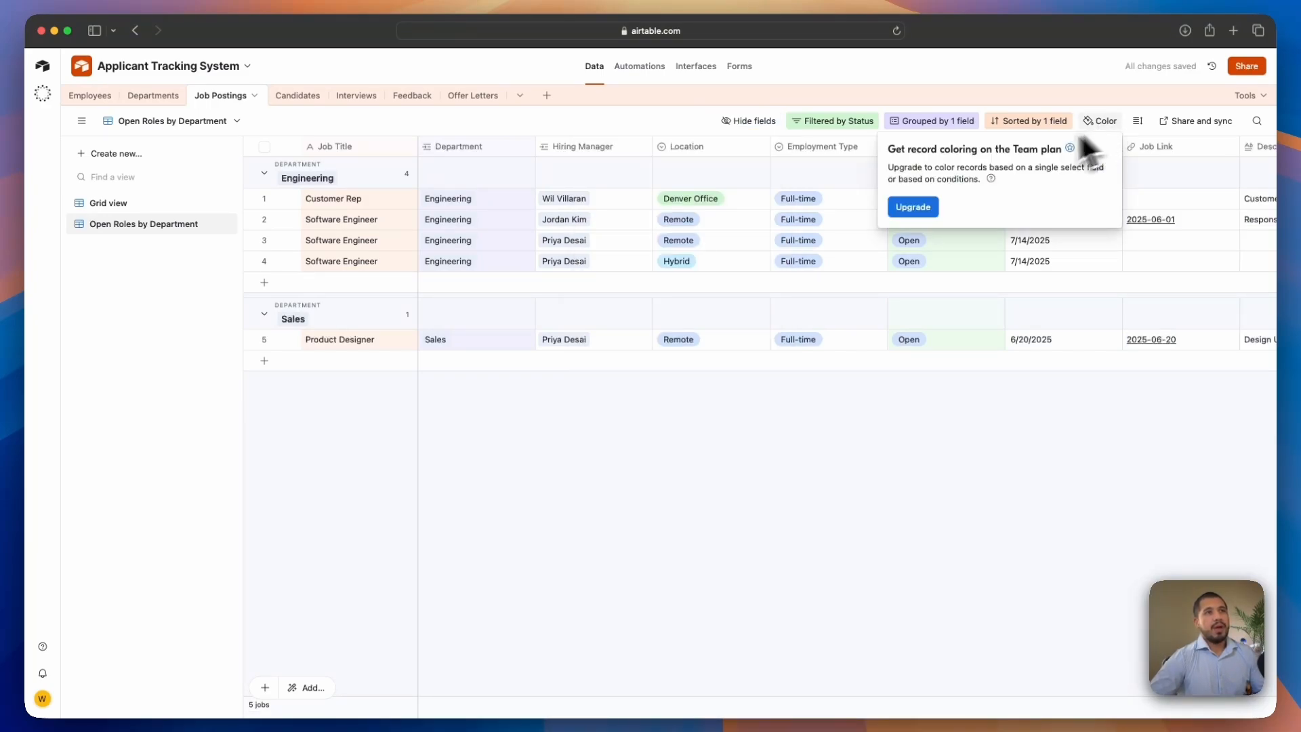
click(1138, 120)
click(1111, 181)
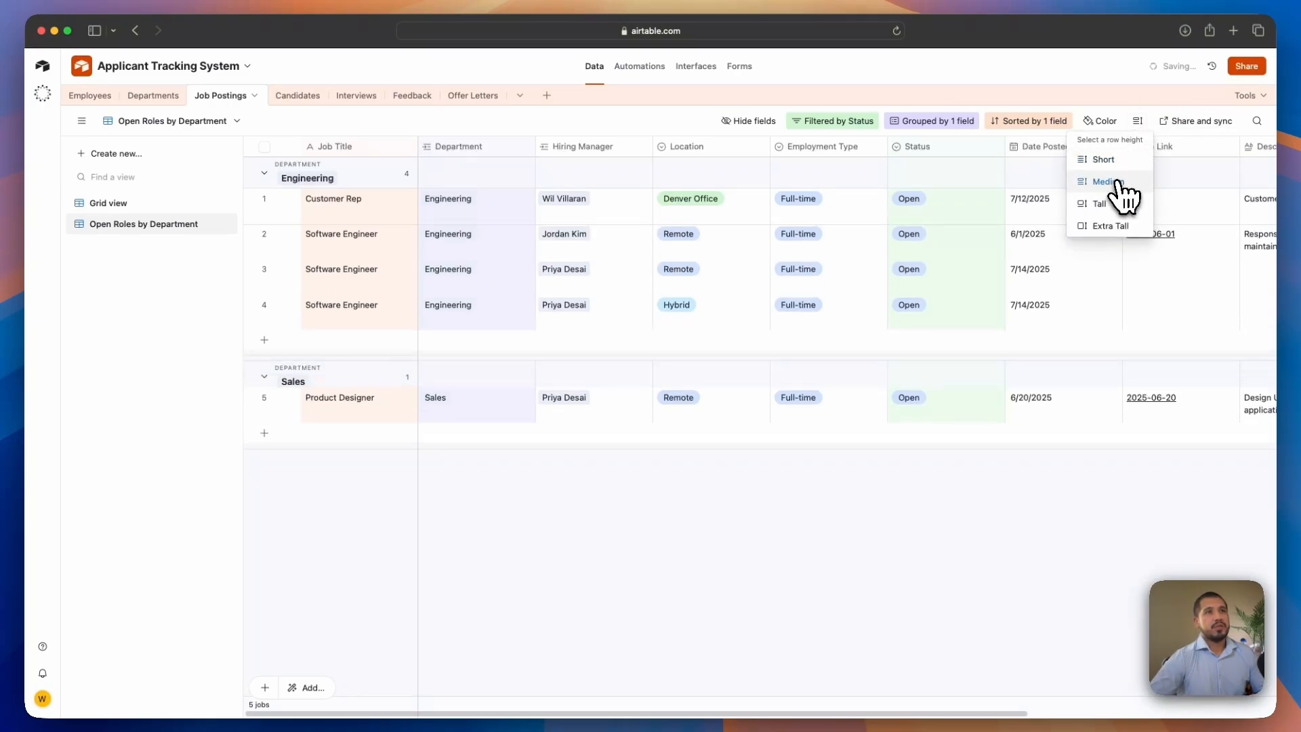
Create a shareable link to the Open Roles by Department view and copy it
click(1196, 122)
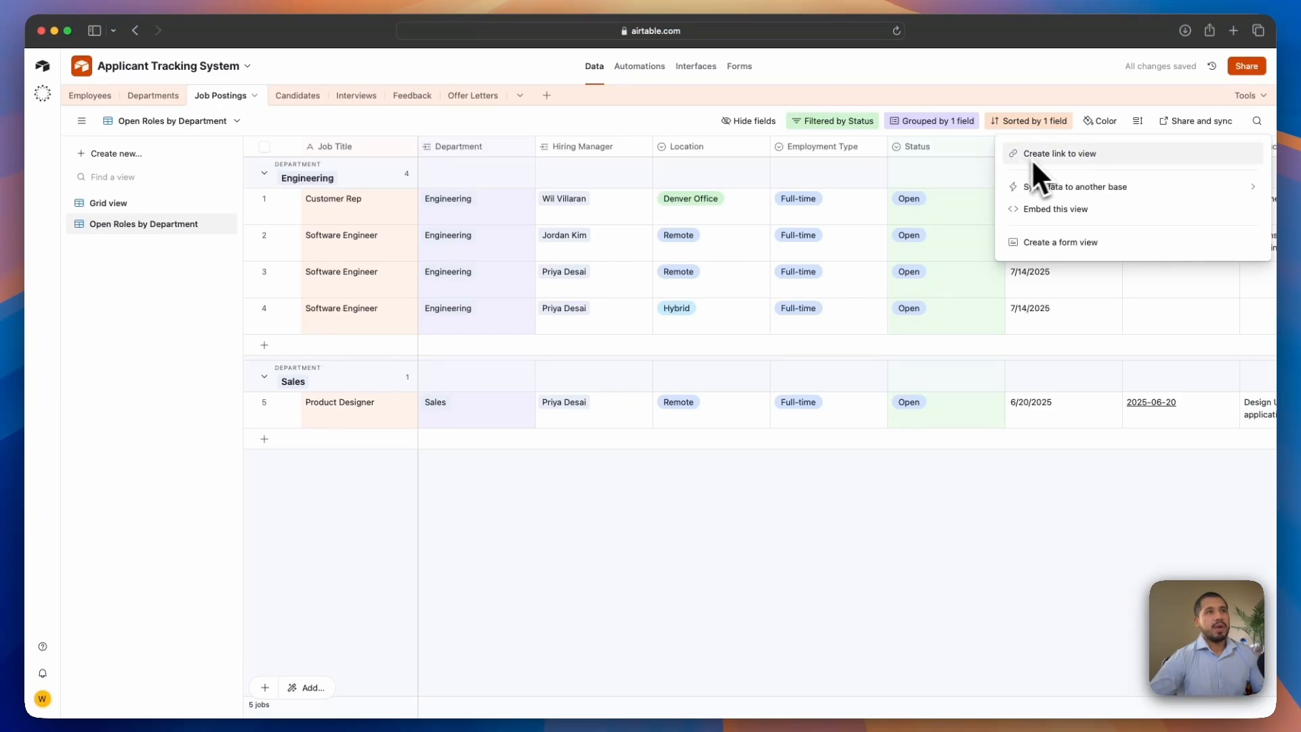
click(1198, 124)
click(1196, 130)
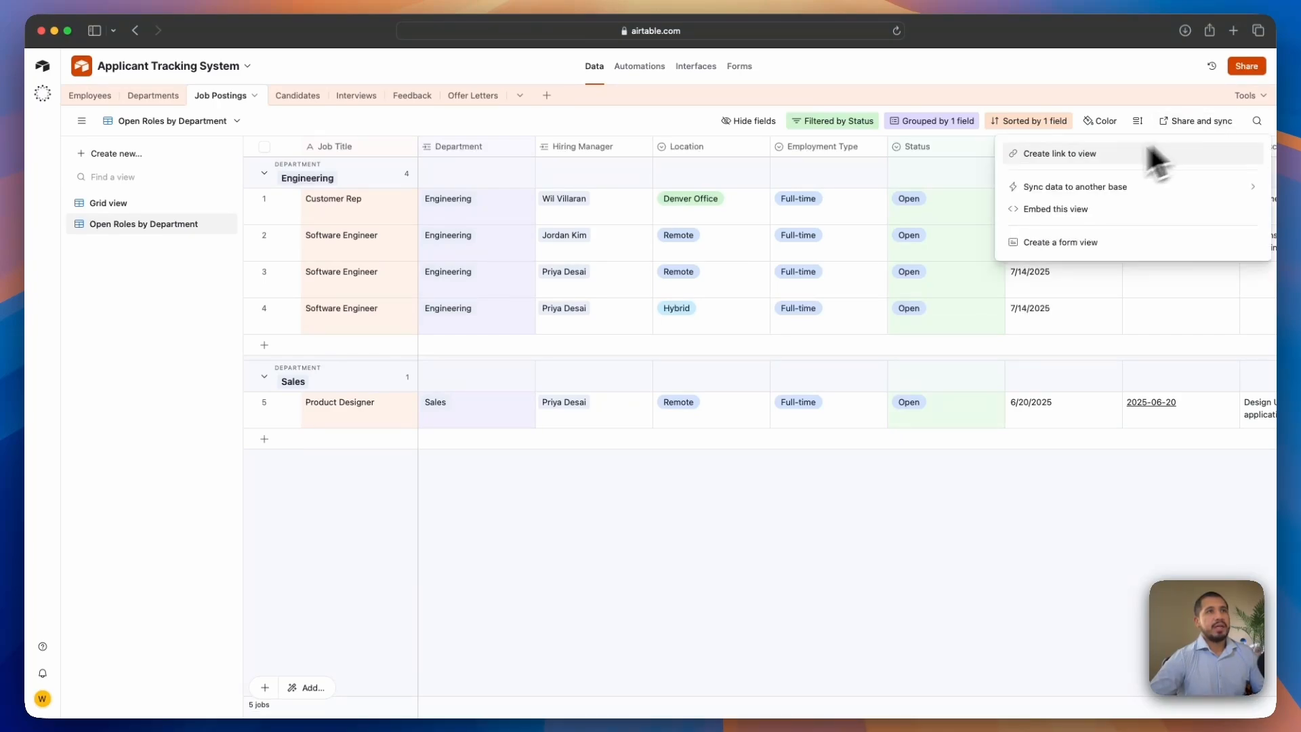
click(1061, 160)
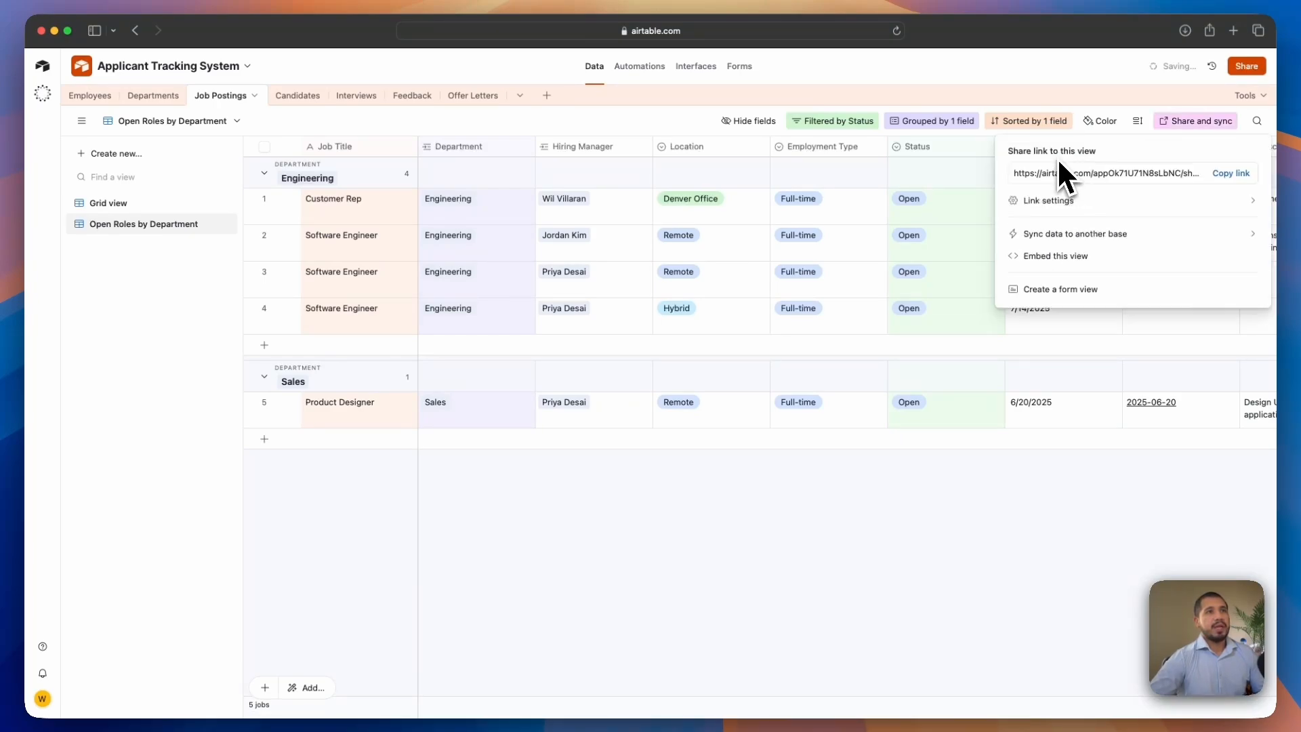
click(1231, 174)
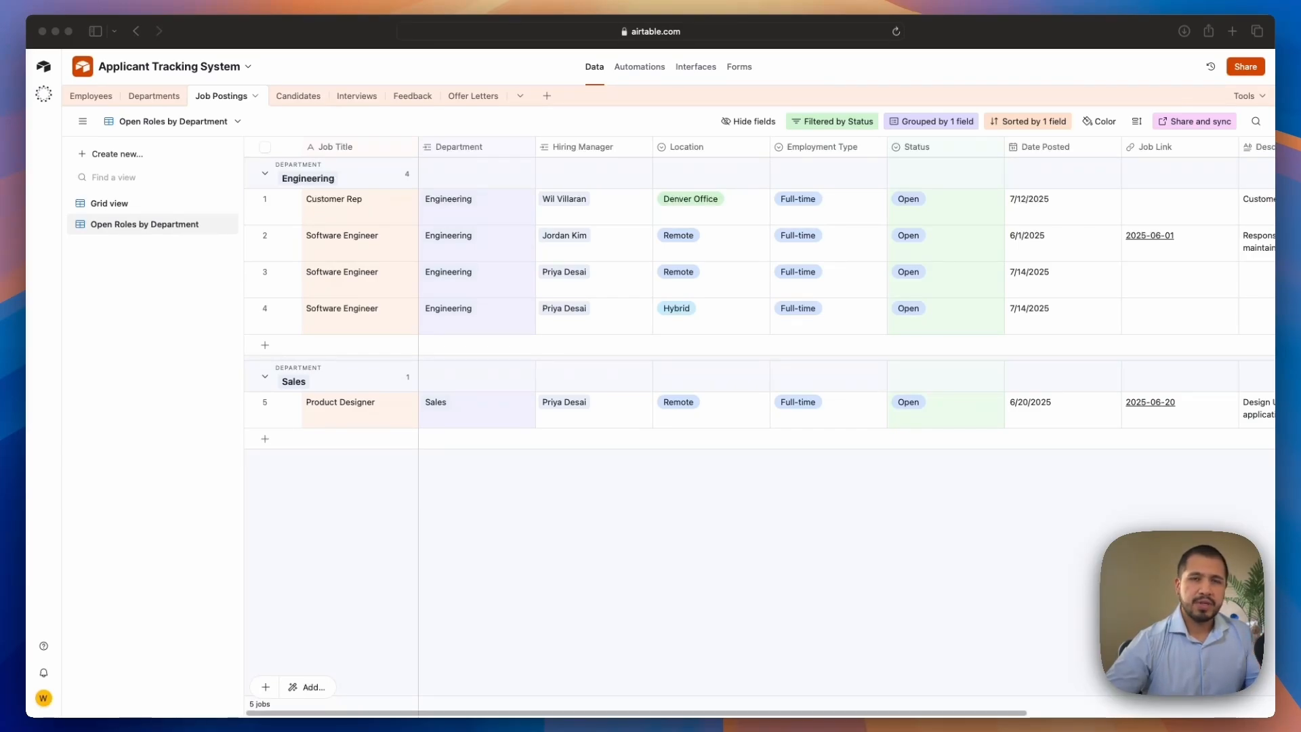
Create another grid view named Filled Roles
click(185, 330)
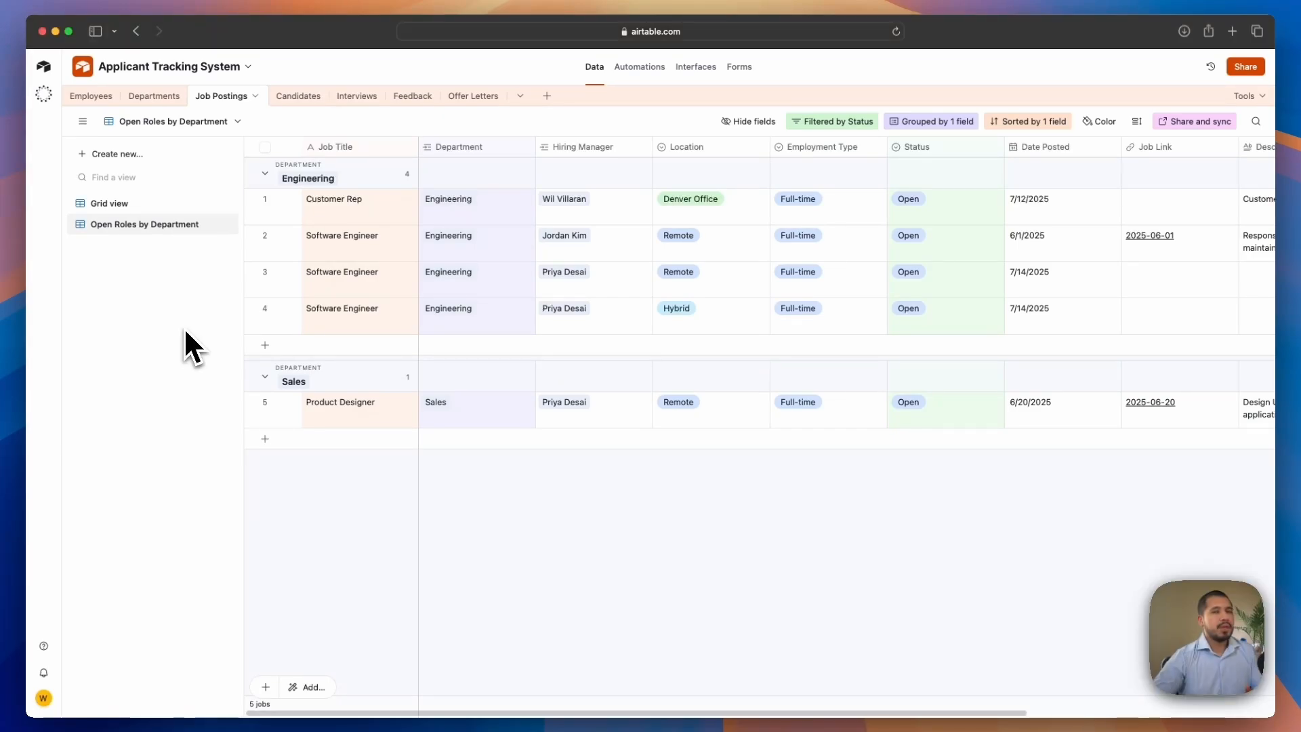
click(125, 157)
click(275, 162)
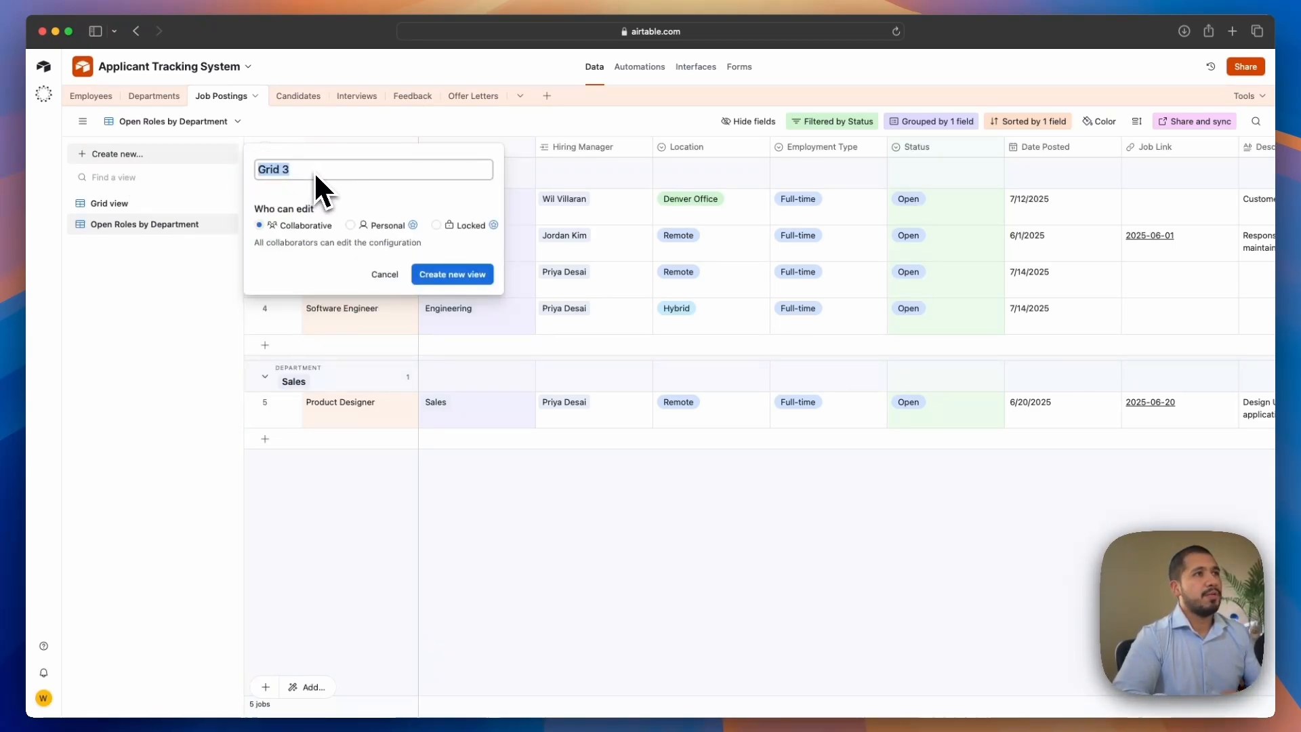
text(Filled Roles)
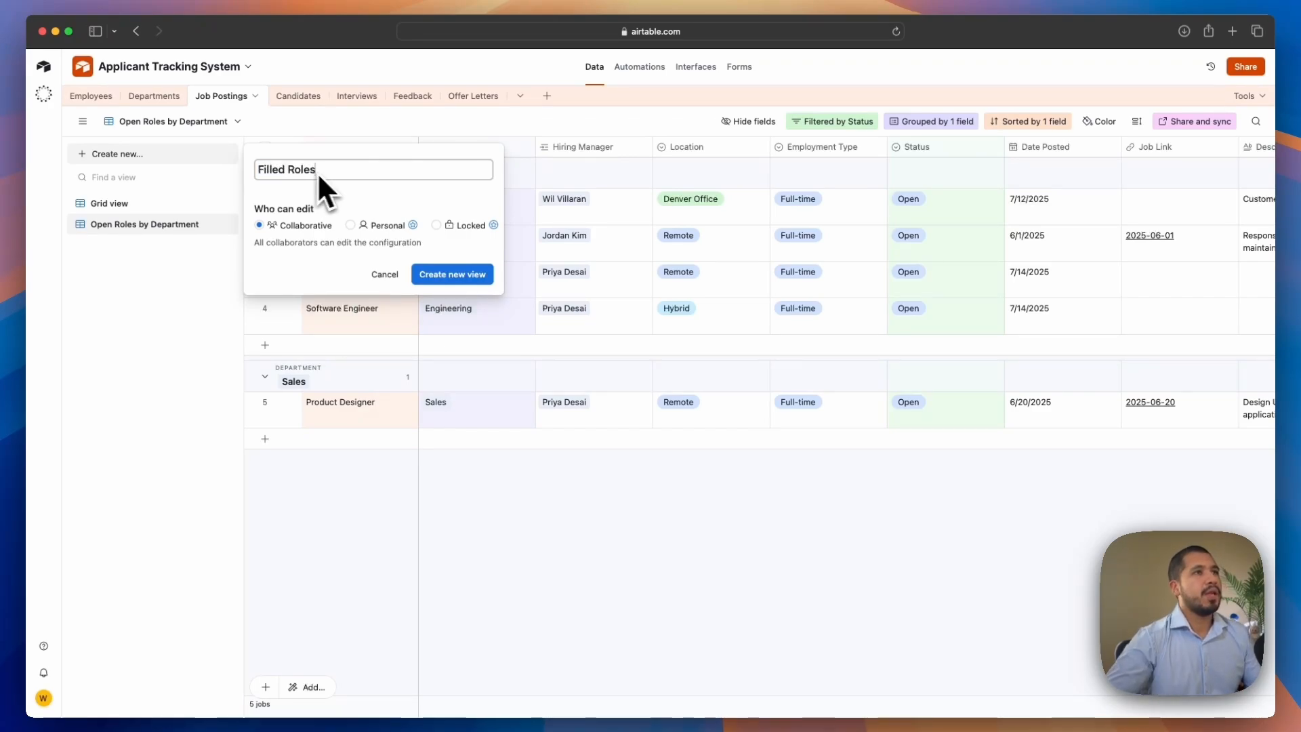
click(452, 274)
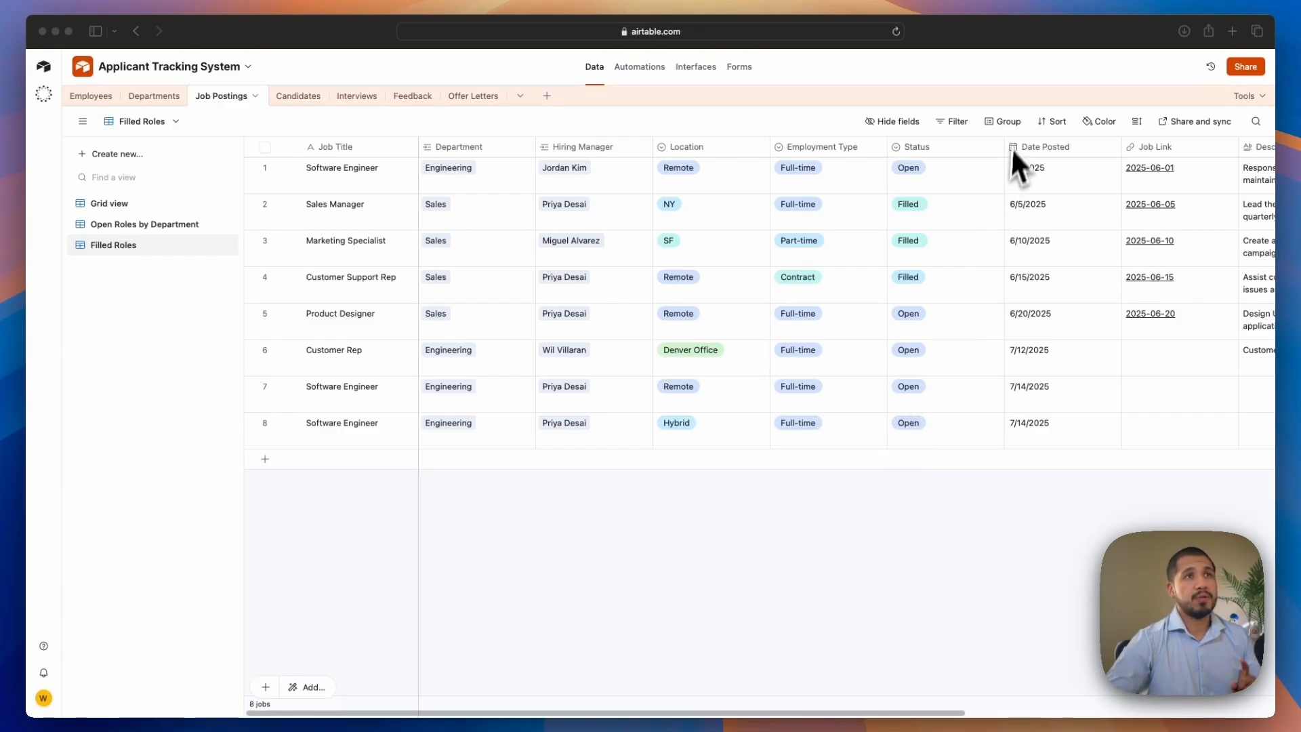
Filter the Filled Roles view to show only jobs whose Status is Filled
click(955, 122)
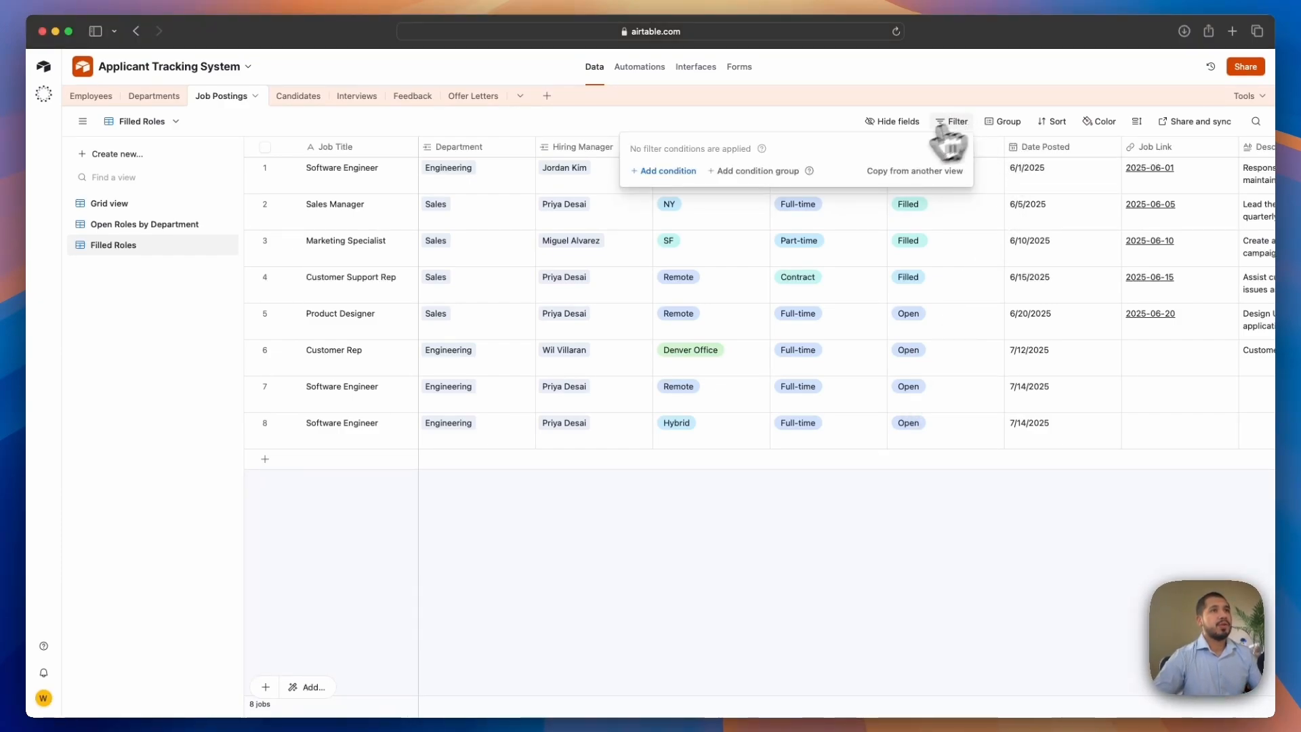
click(674, 171)
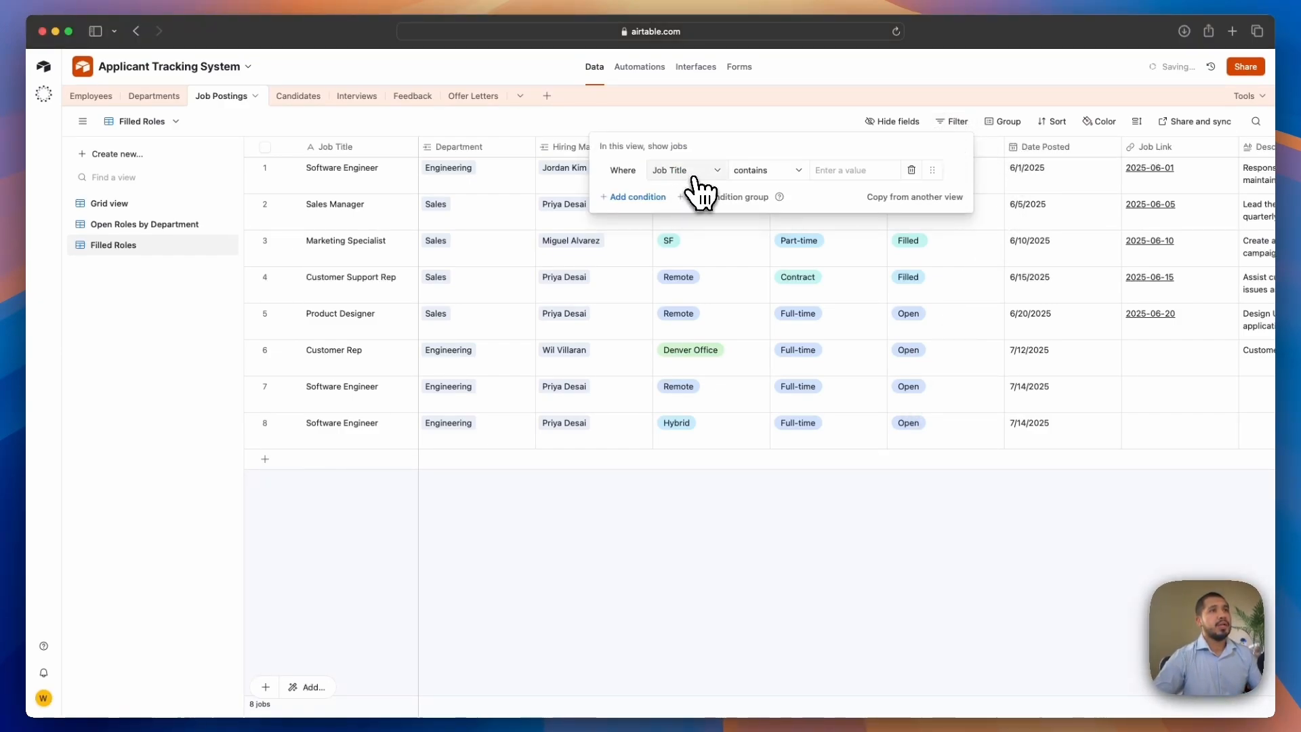
click(694, 175)
click(704, 333)
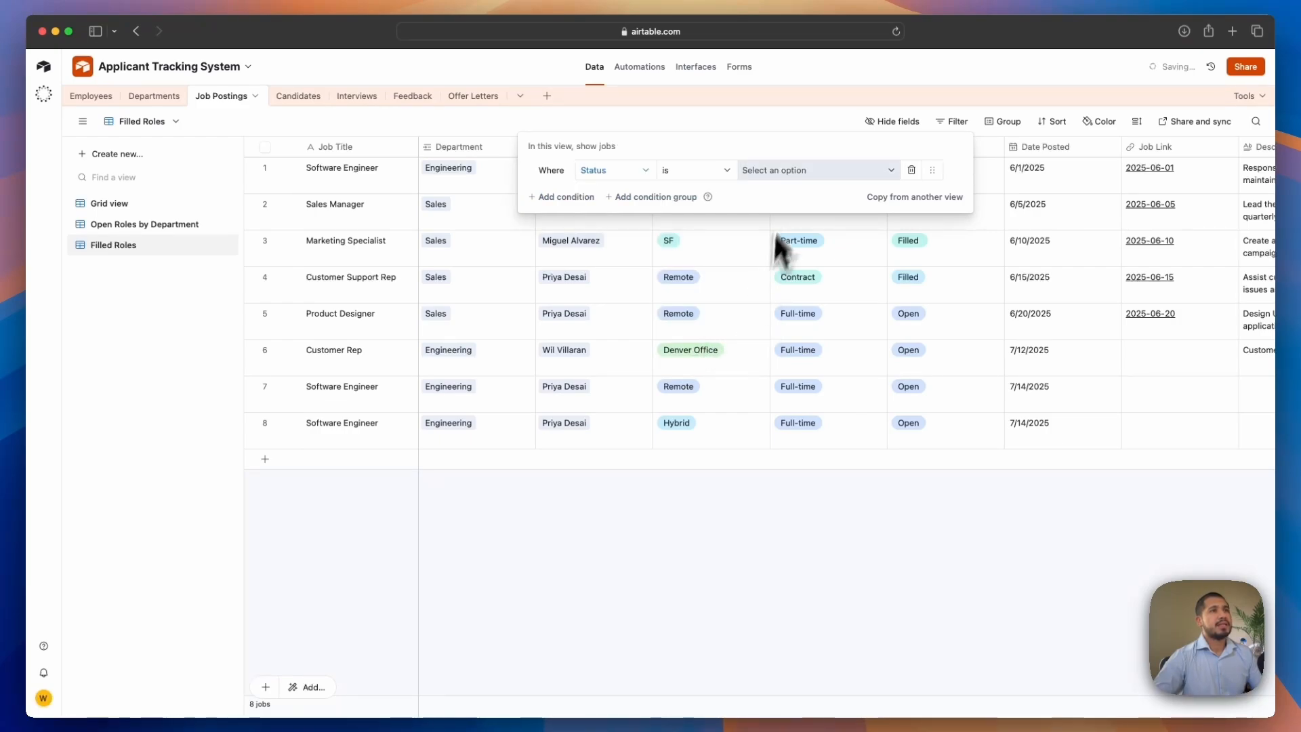
click(771, 178)
click(779, 278)
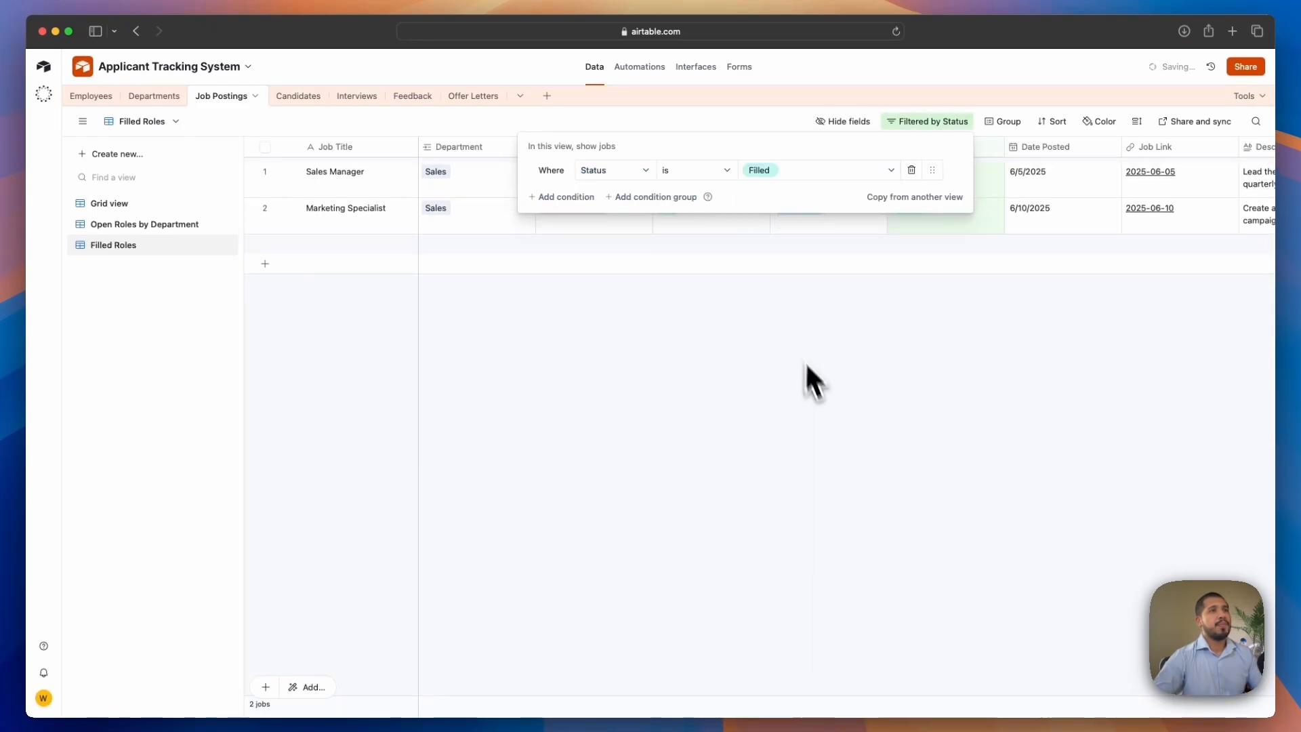
click(817, 397)
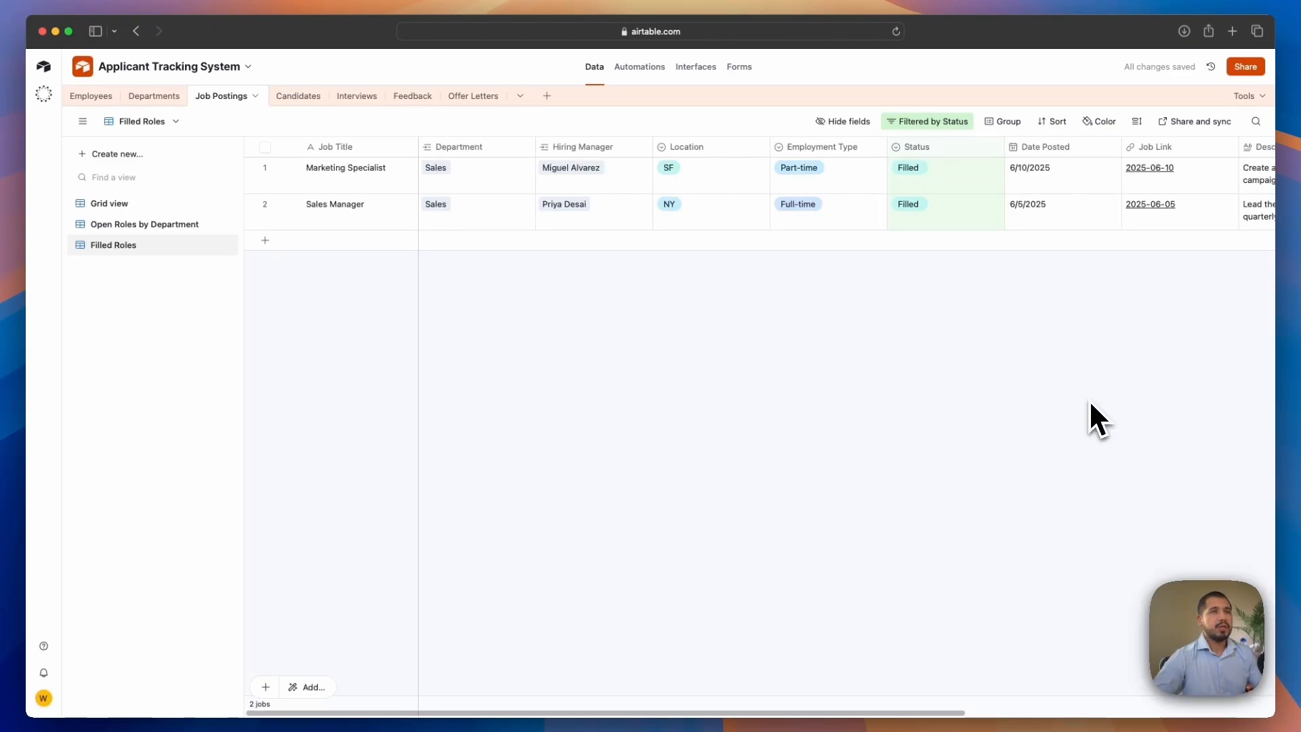
Sort the Filled Roles view by the Date Filled field
click(1054, 121)
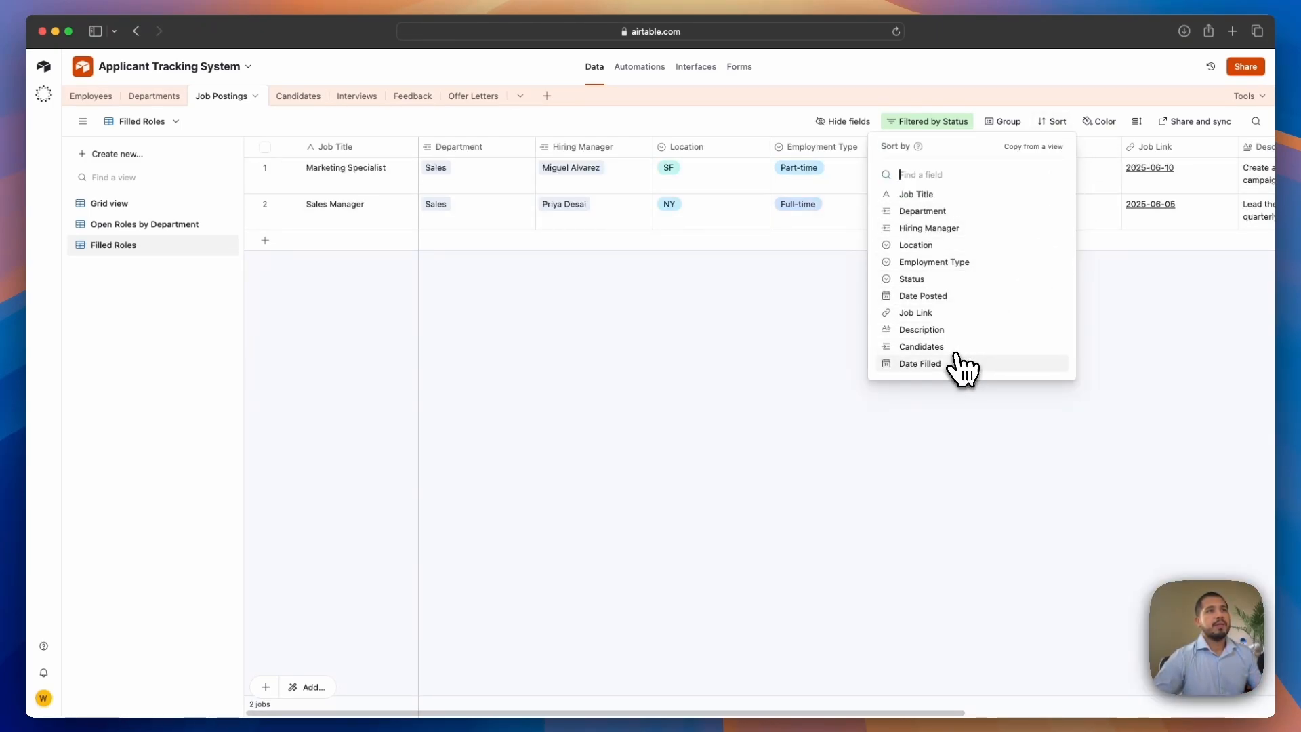
click(913, 364)
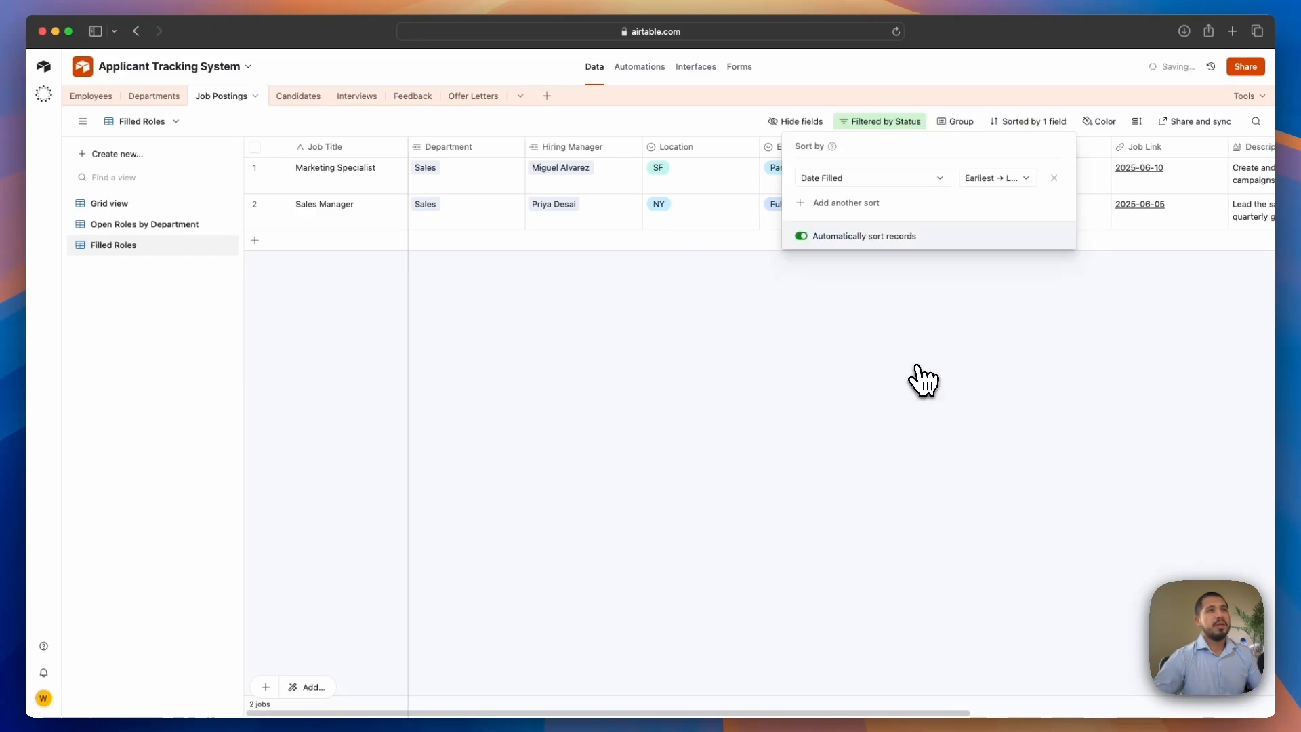
click(990, 180)
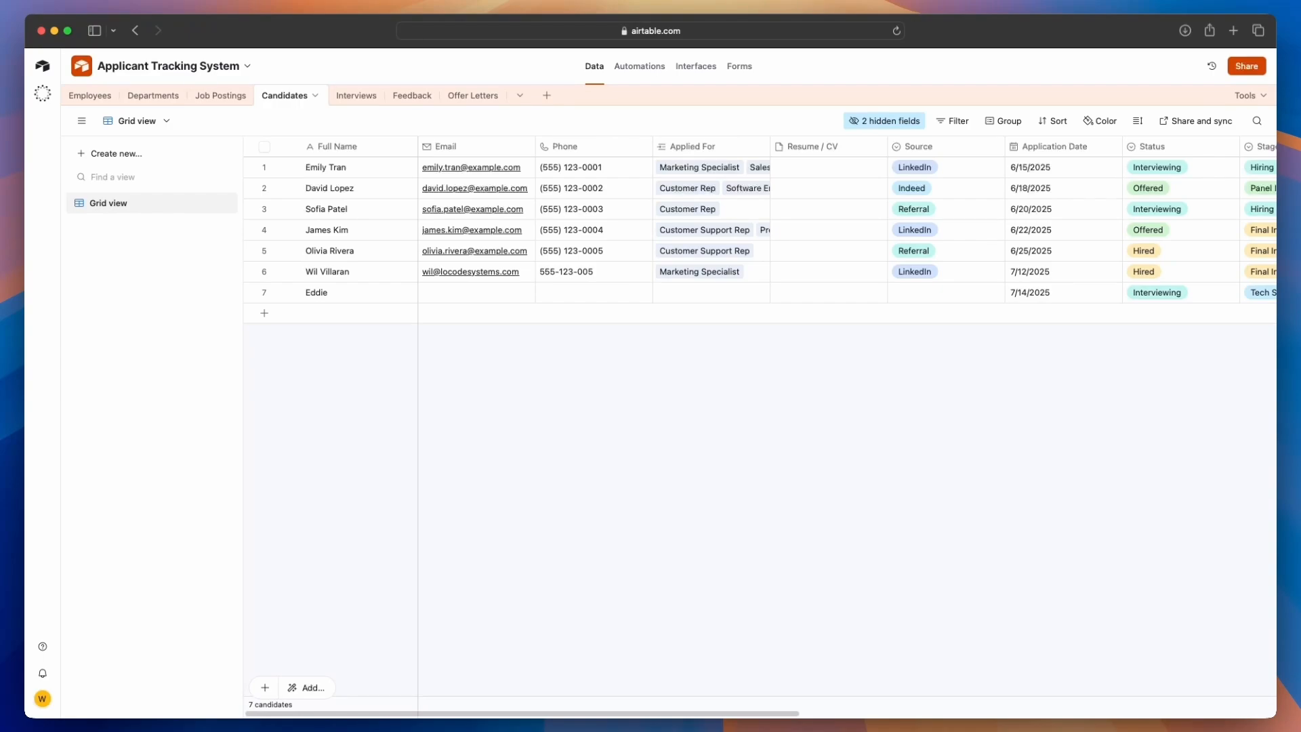
In the Candidates table, create a Kanban view named Candidate by Status, stacked by the Status field
click(136, 155)
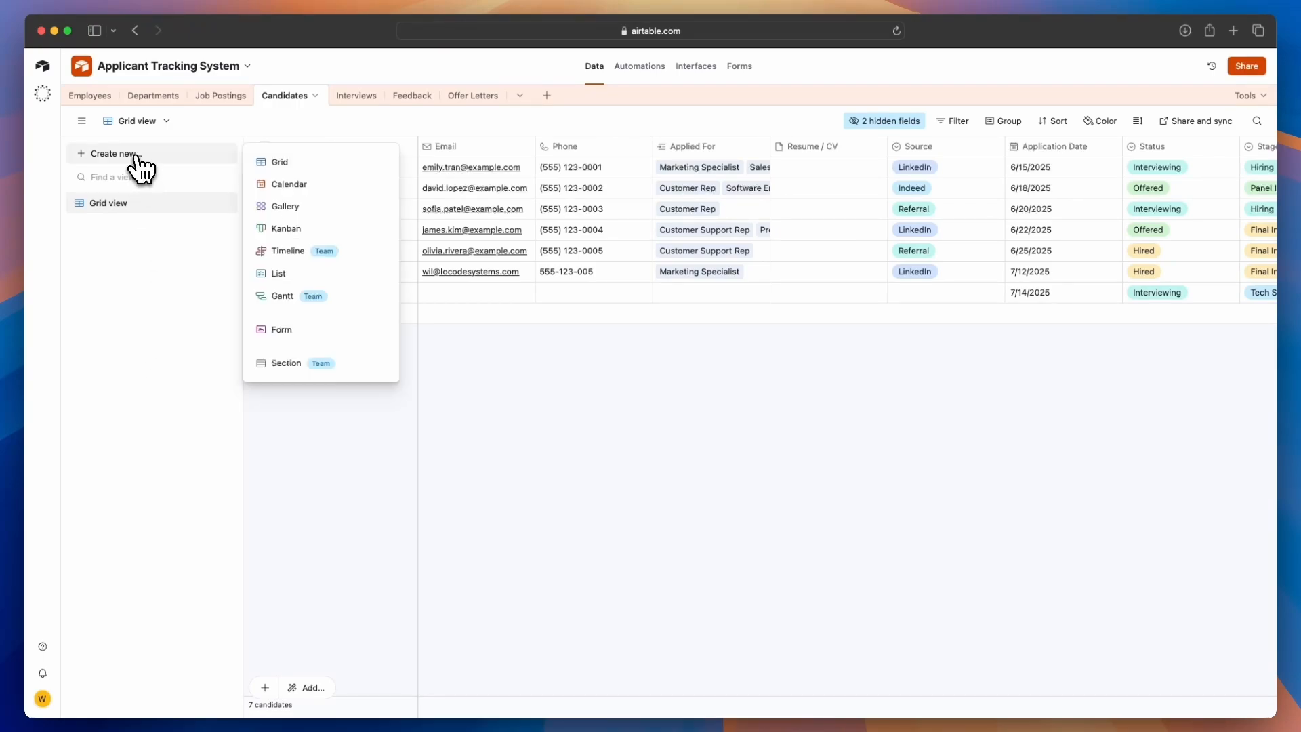
click(293, 233)
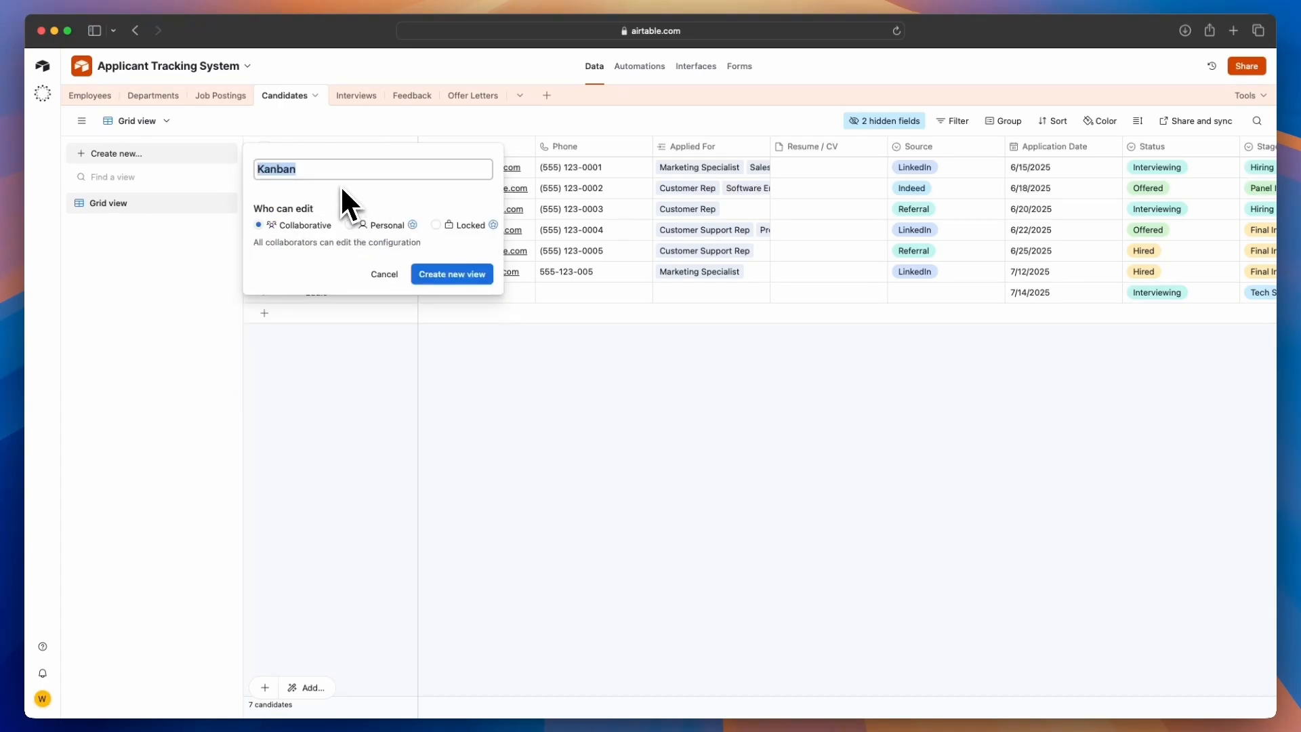
text(Candidate by Status)
click(454, 275)
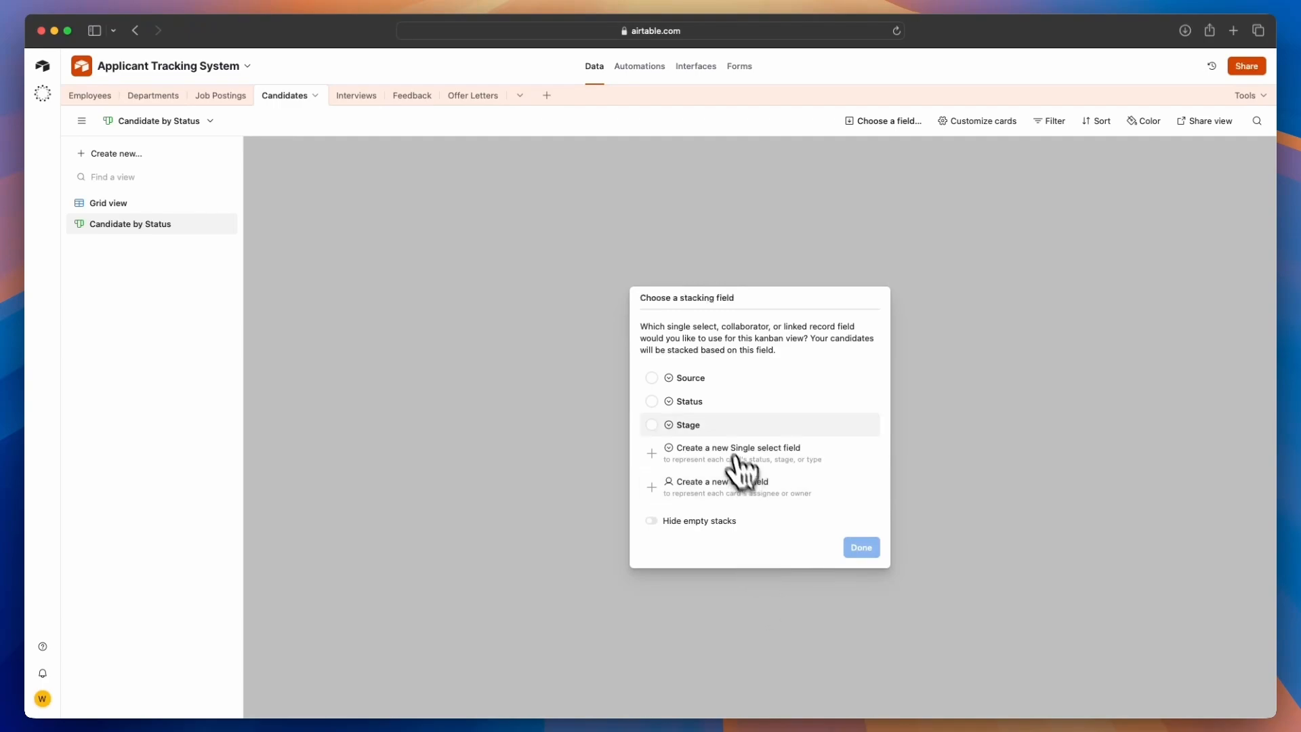
click(653, 403)
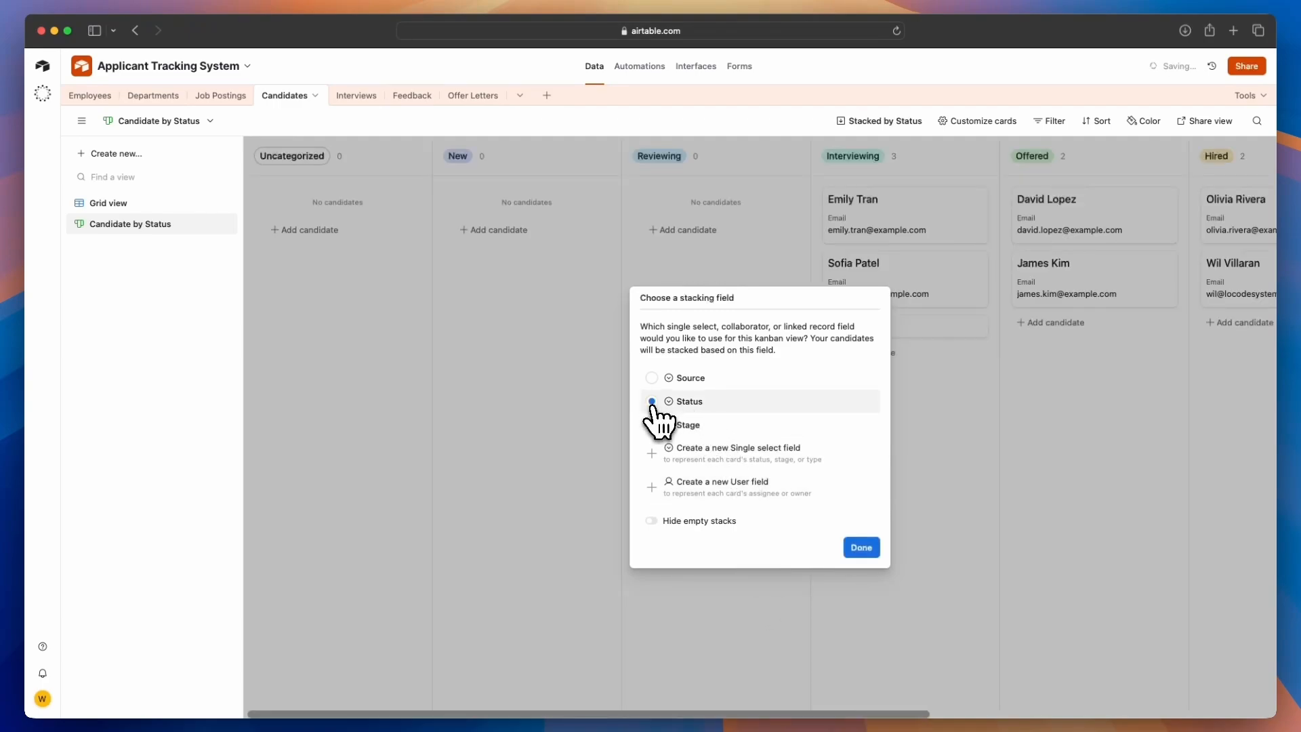
click(863, 549)
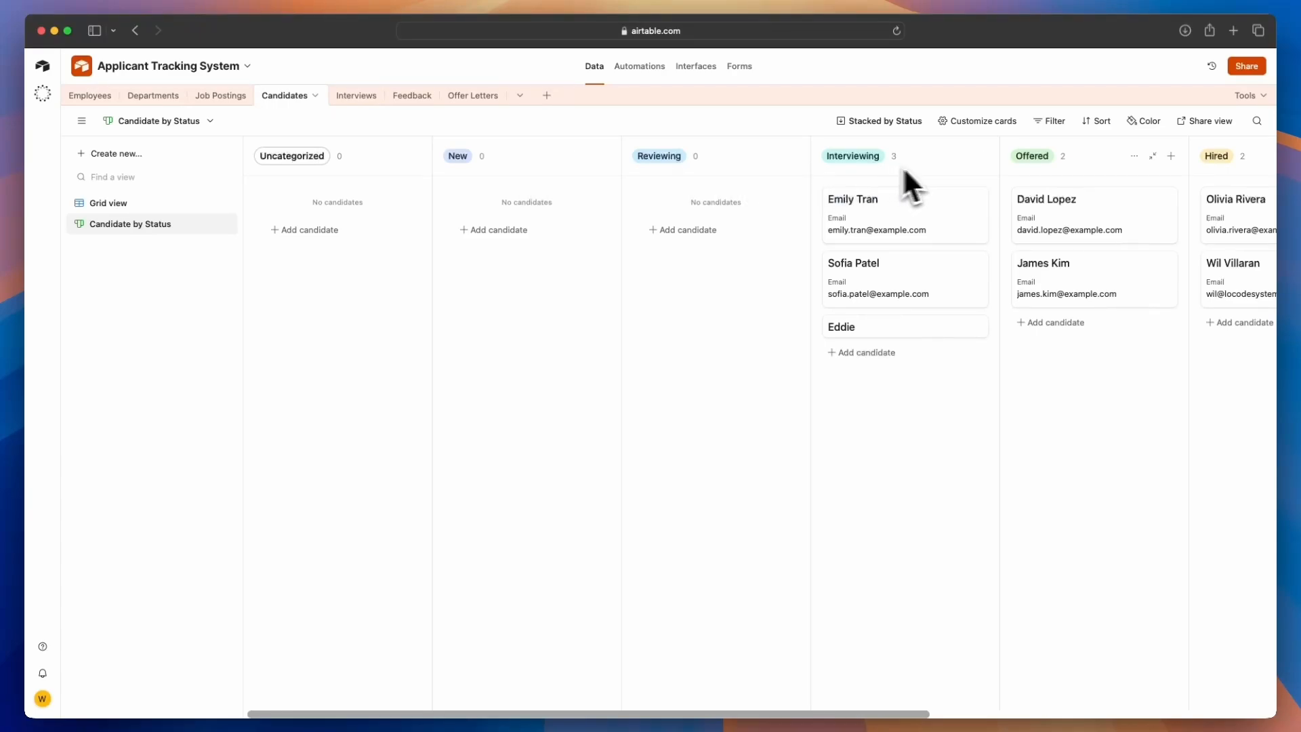
Move the second candidate card in the Interviewing stack into the Reviewing stack
drag(847, 712, 1121, 697)
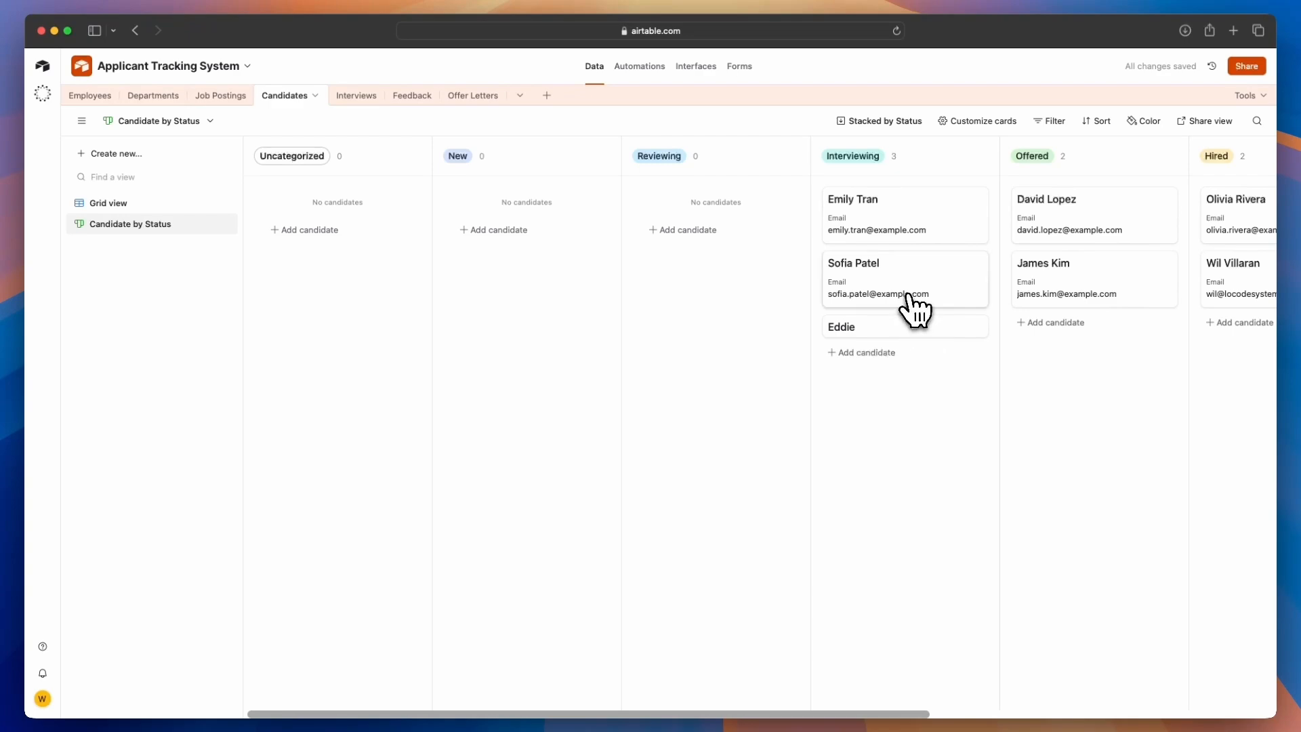
drag(916, 298, 737, 296)
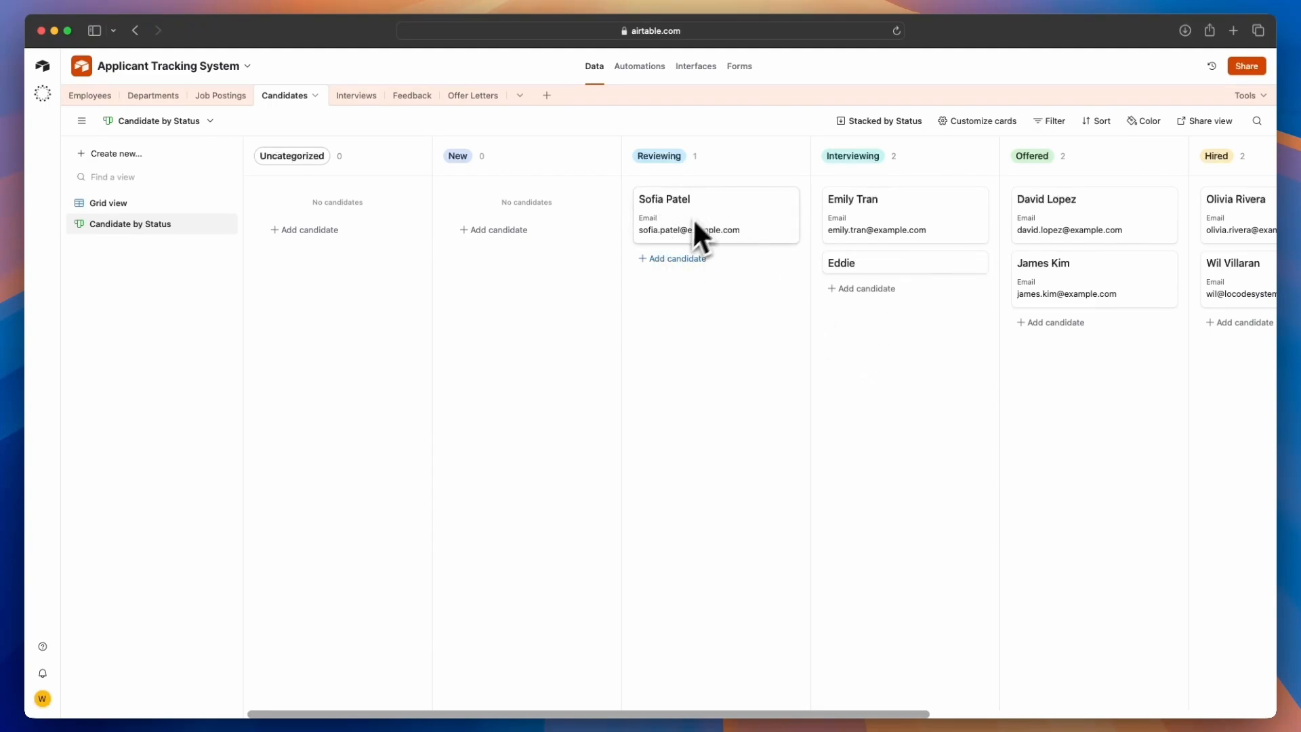
Customize the Kanban cards to also show the Phone and Applied For fields
click(996, 122)
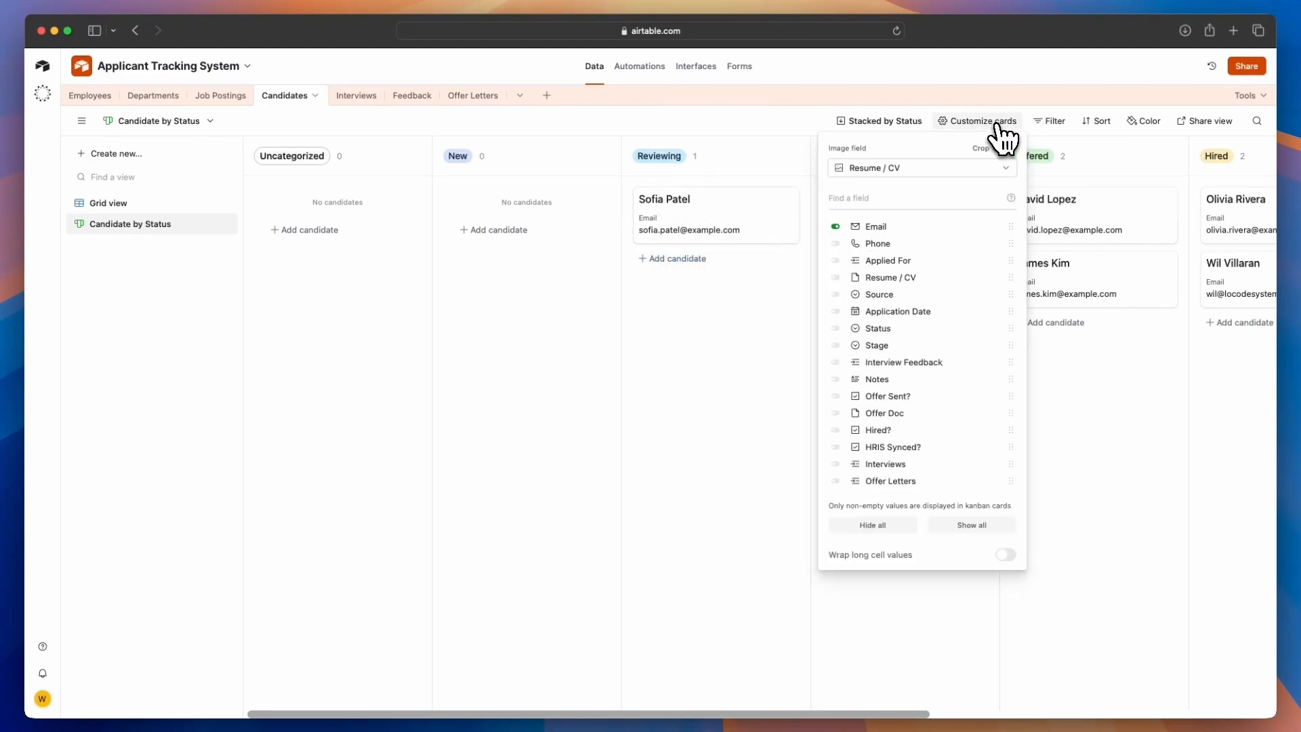
click(836, 243)
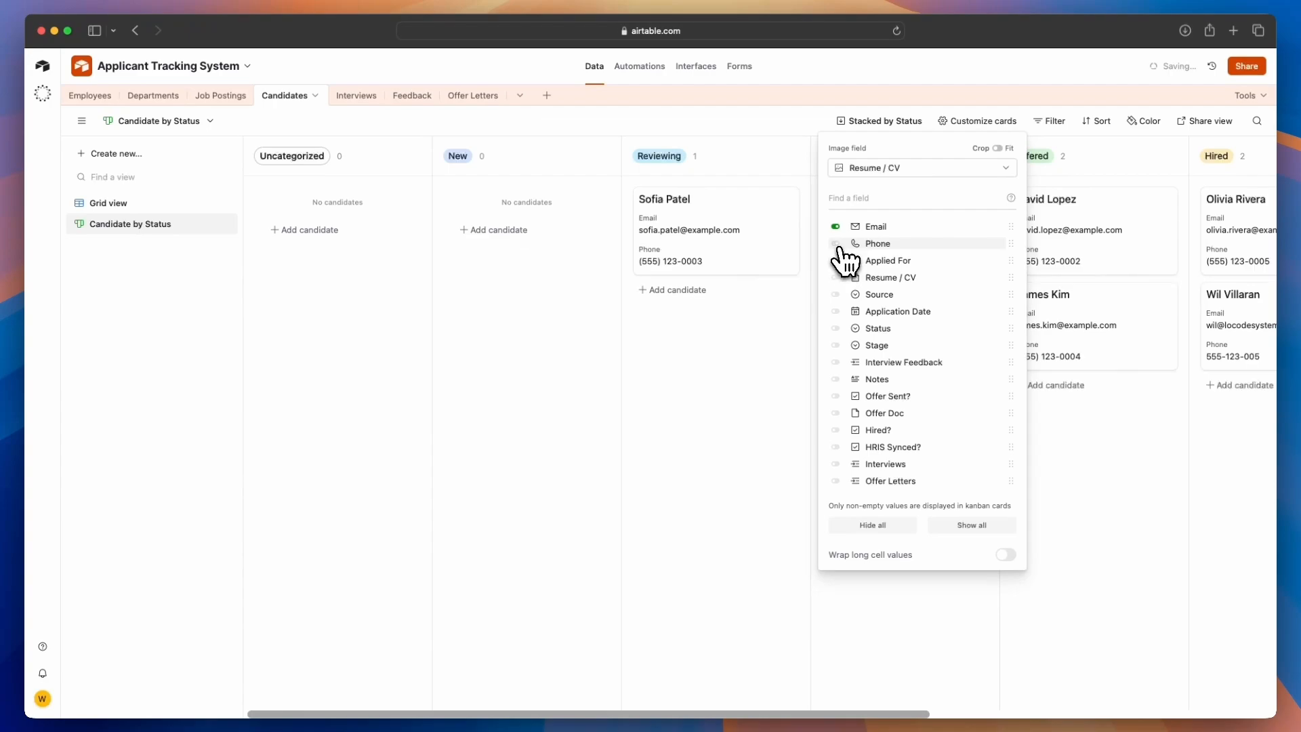
click(836, 260)
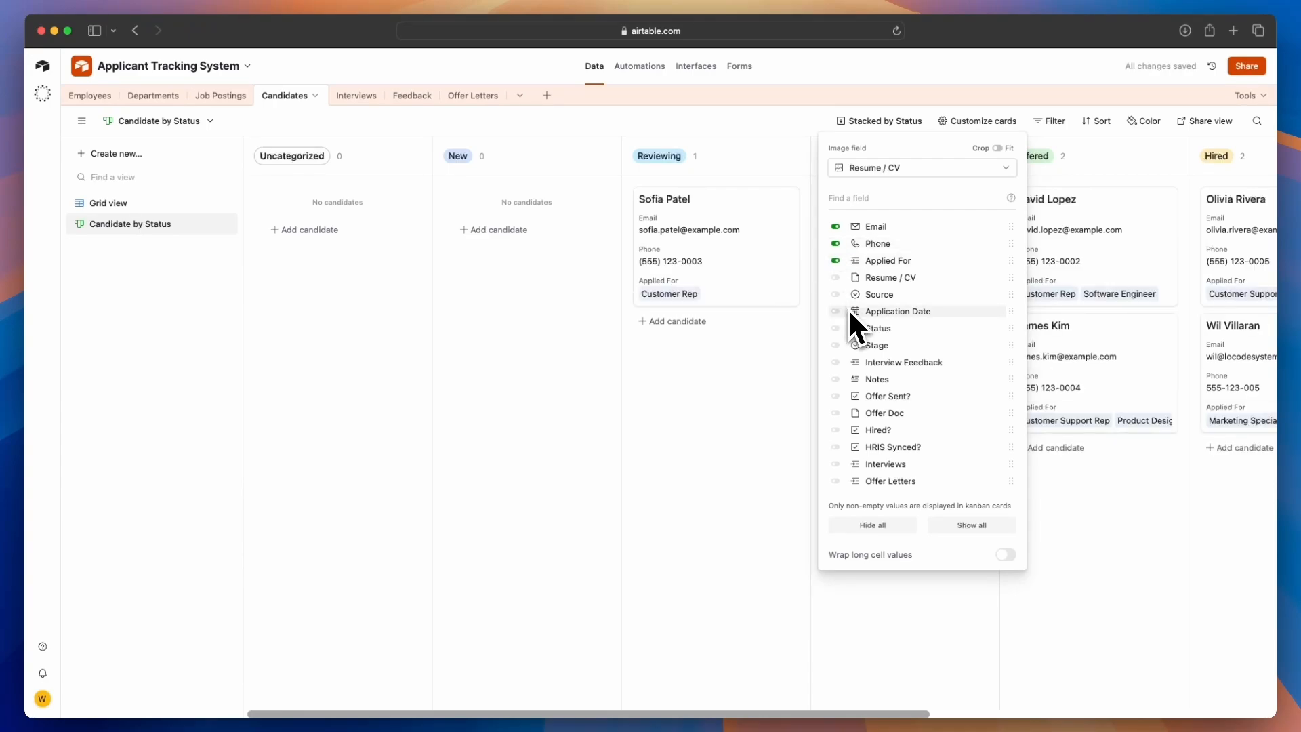
key(Escape)
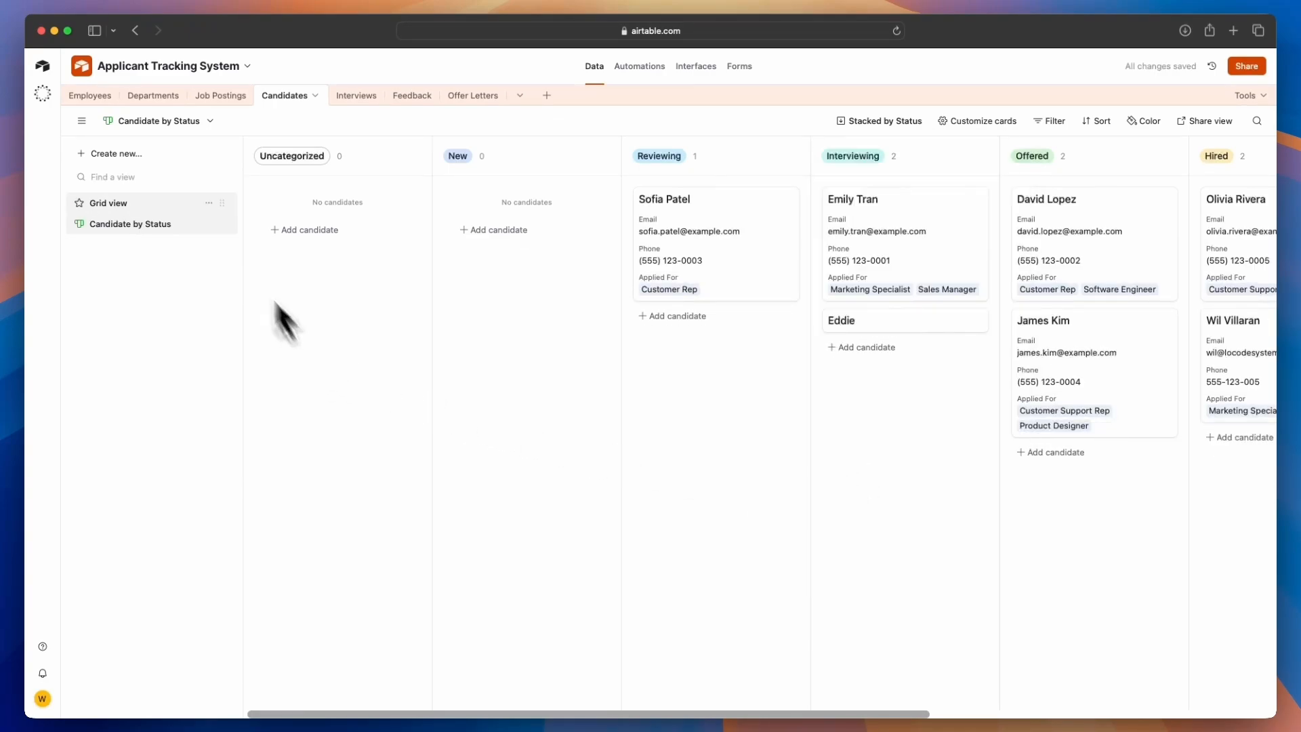
Create another Kanban view named Candidate by Stage, stacked by the Stage field
click(143, 159)
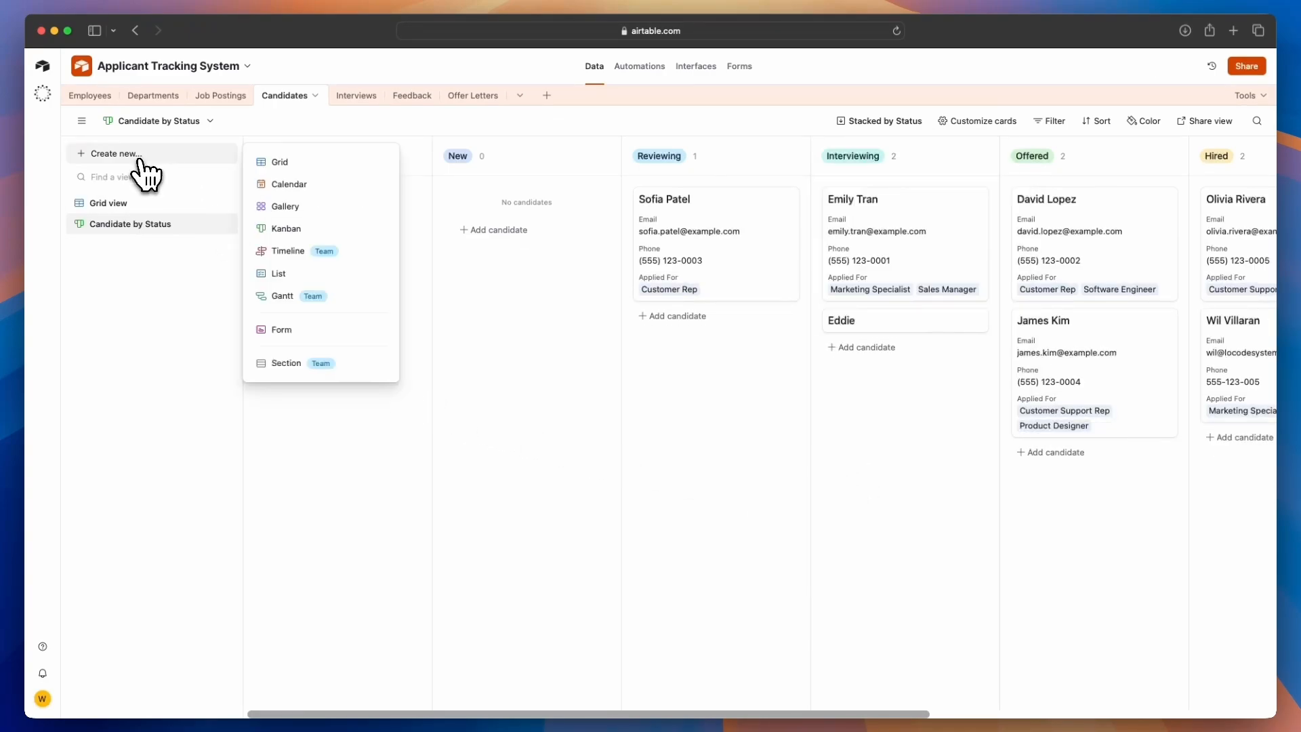
click(278, 230)
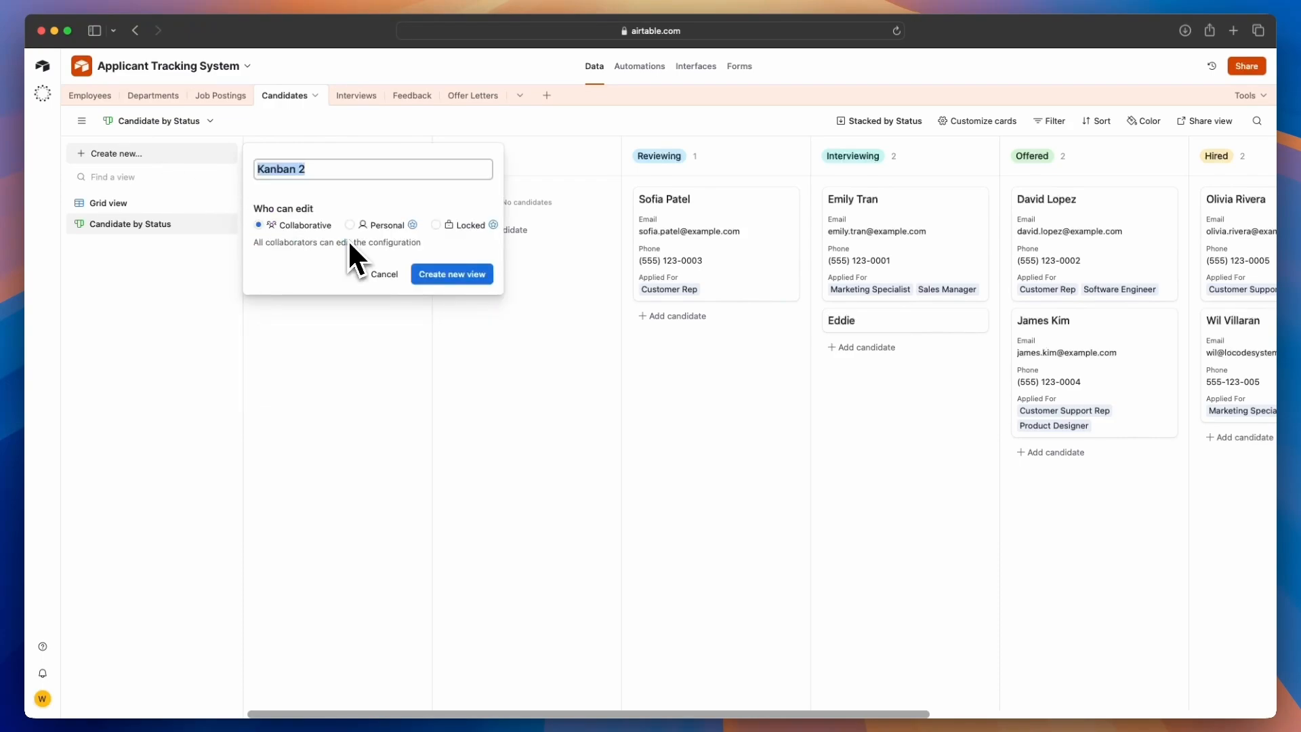
key(BackSpace)
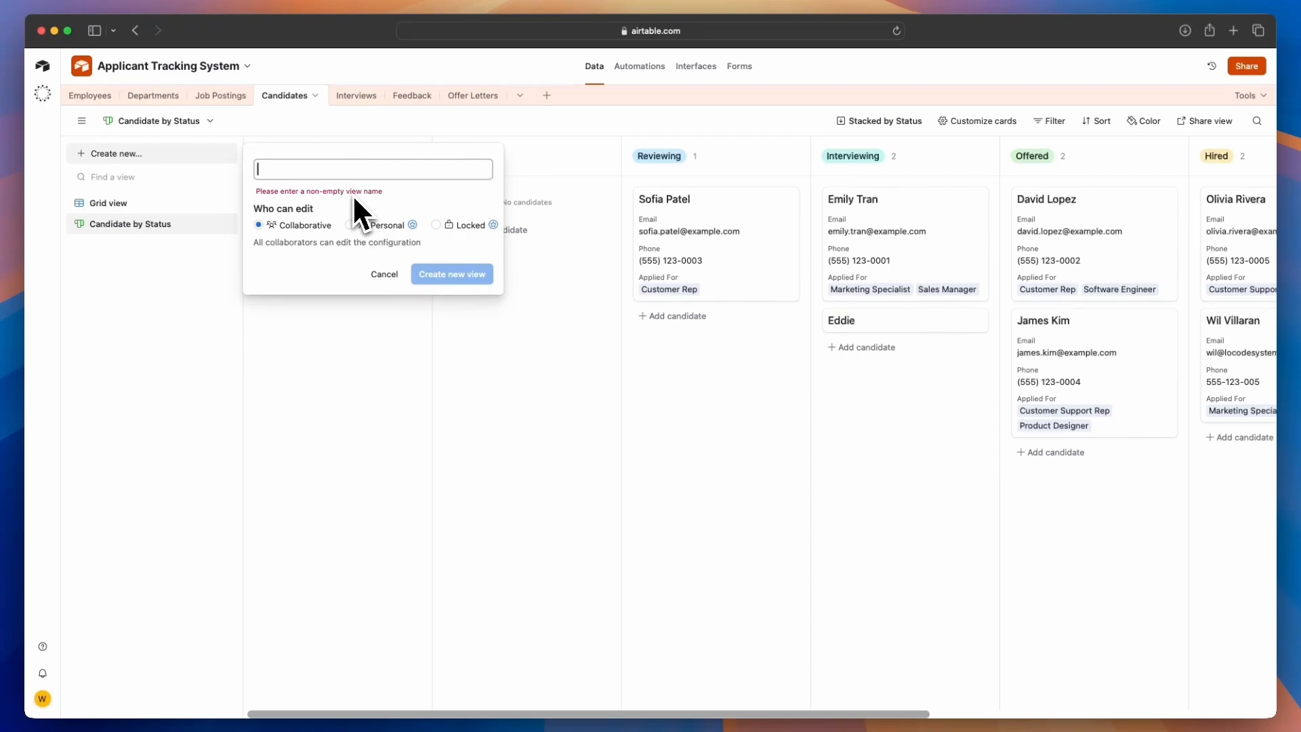
text(Candidate by Stage)
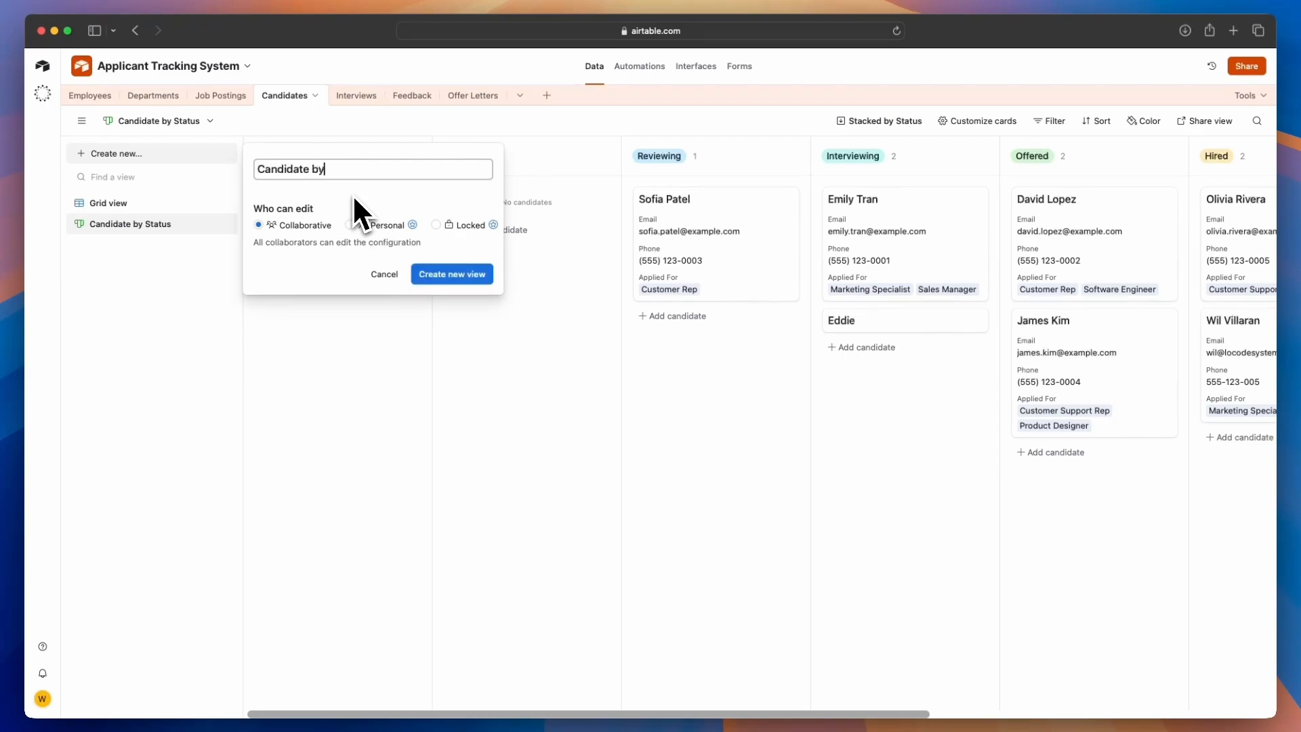
click(437, 277)
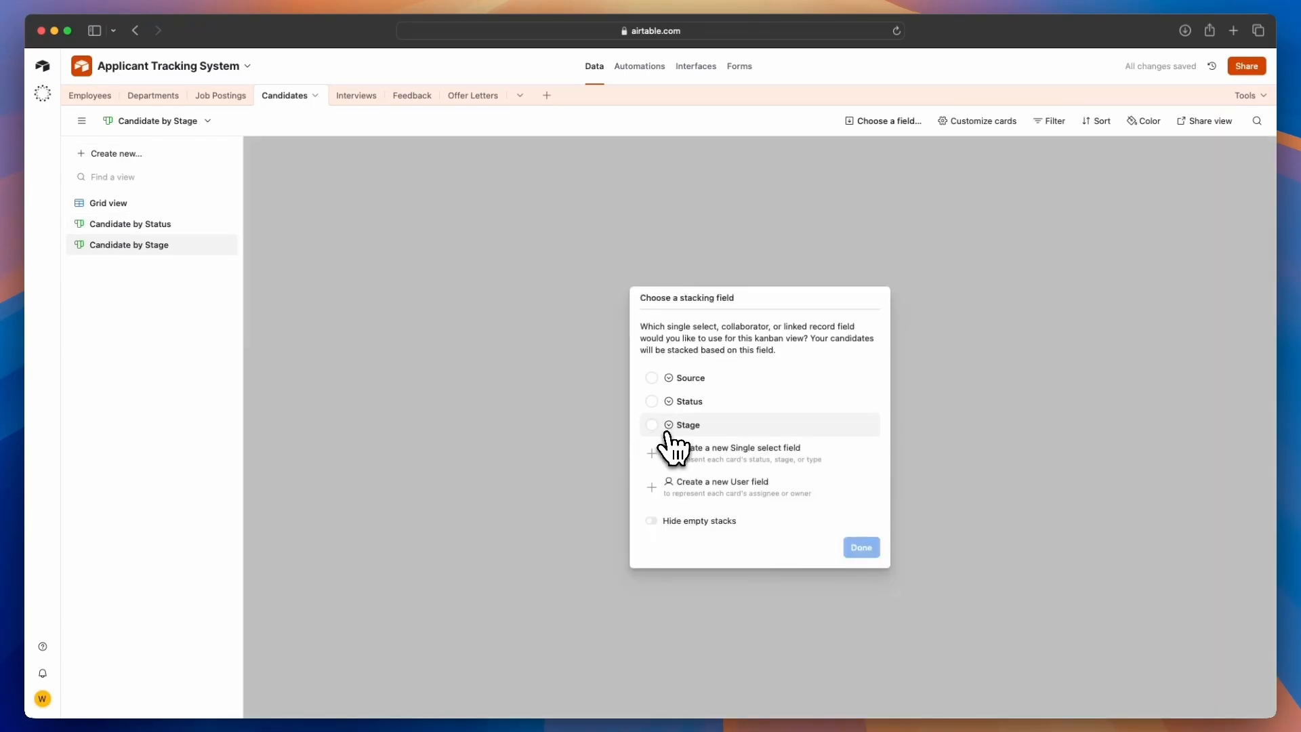
click(652, 426)
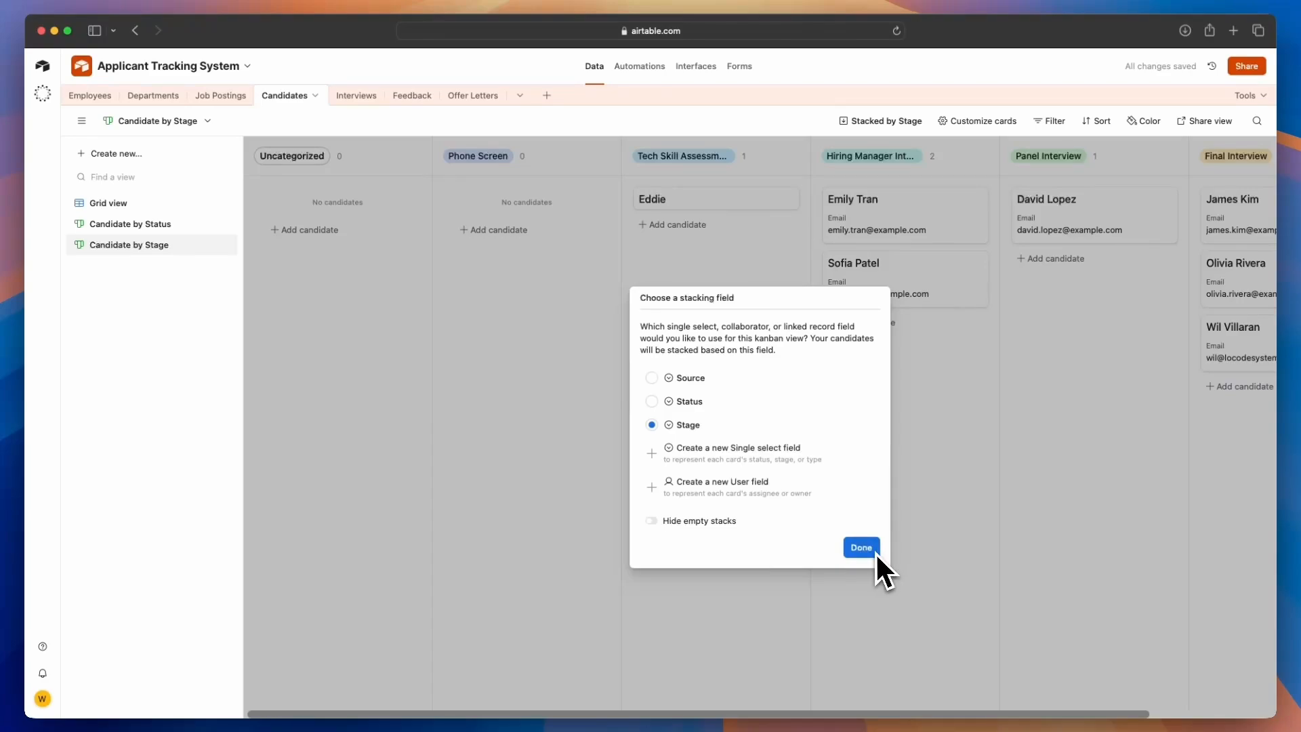
click(875, 552)
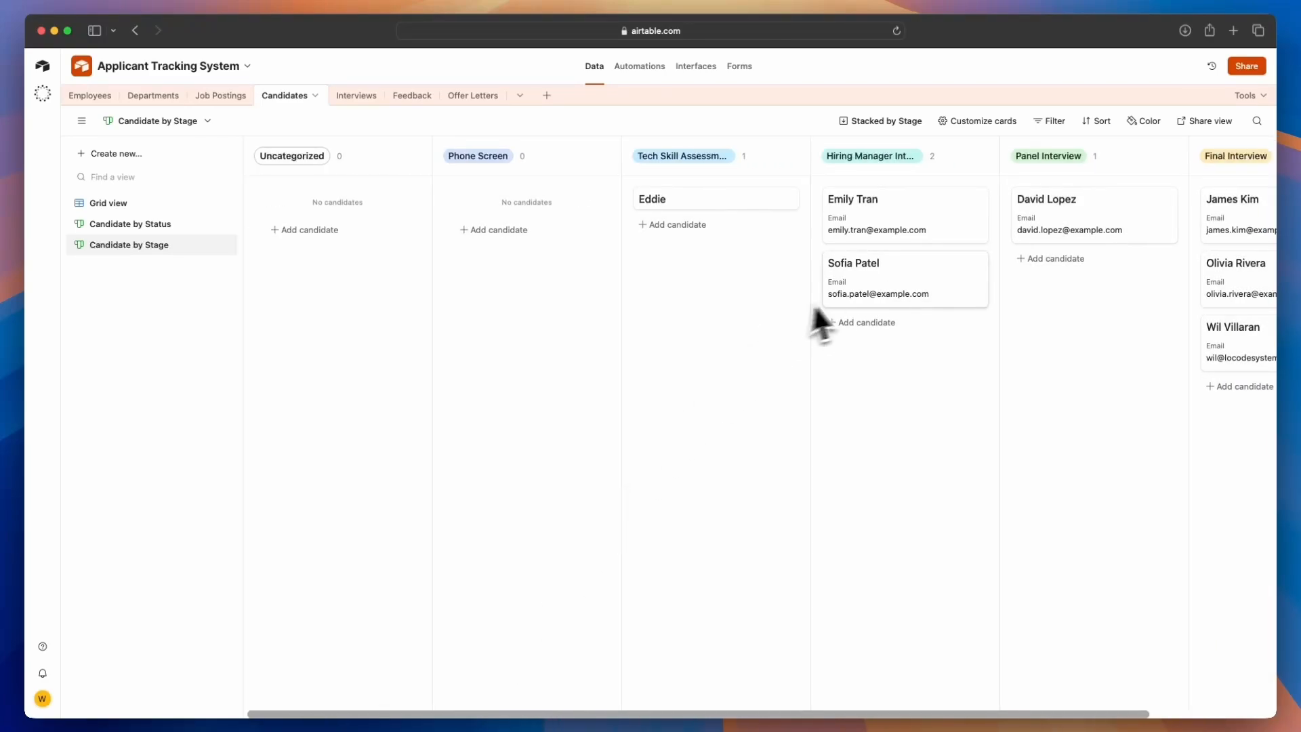
Customize the Candidate by Stage cards to also show the Phone and Applied For fields
click(980, 122)
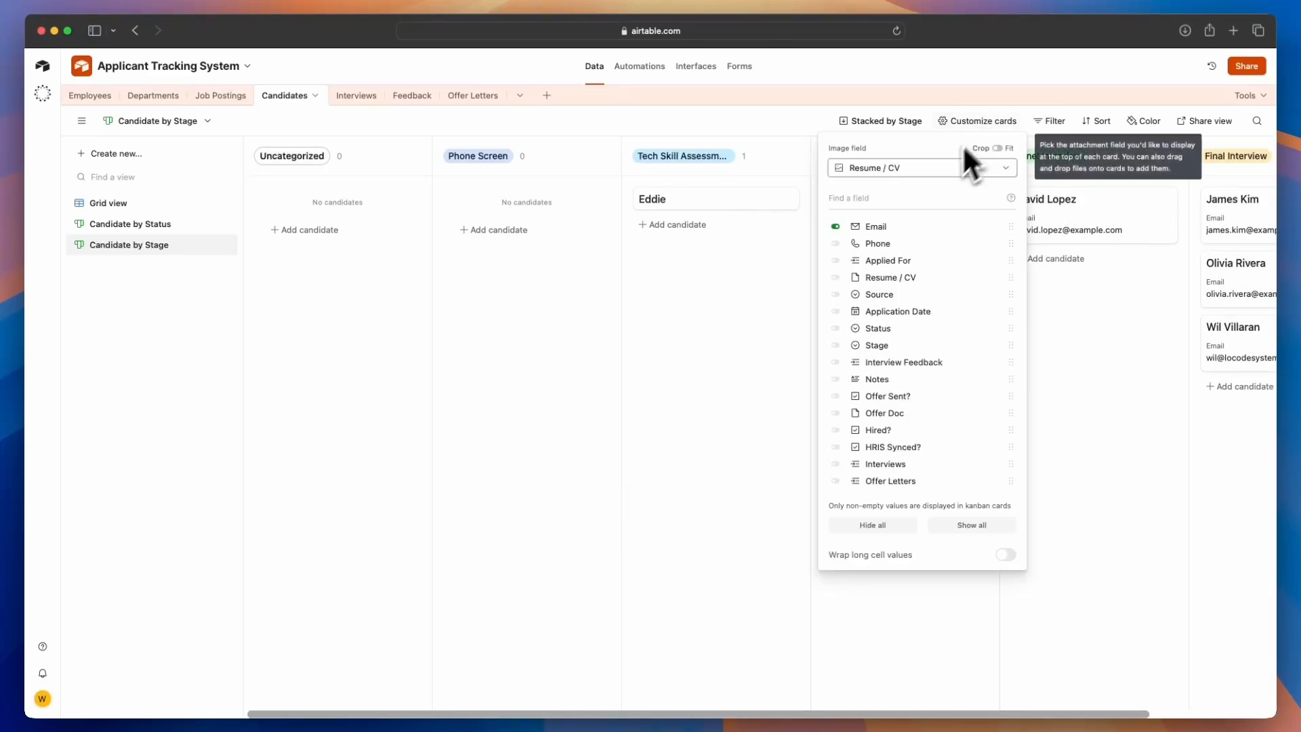
click(837, 245)
click(836, 260)
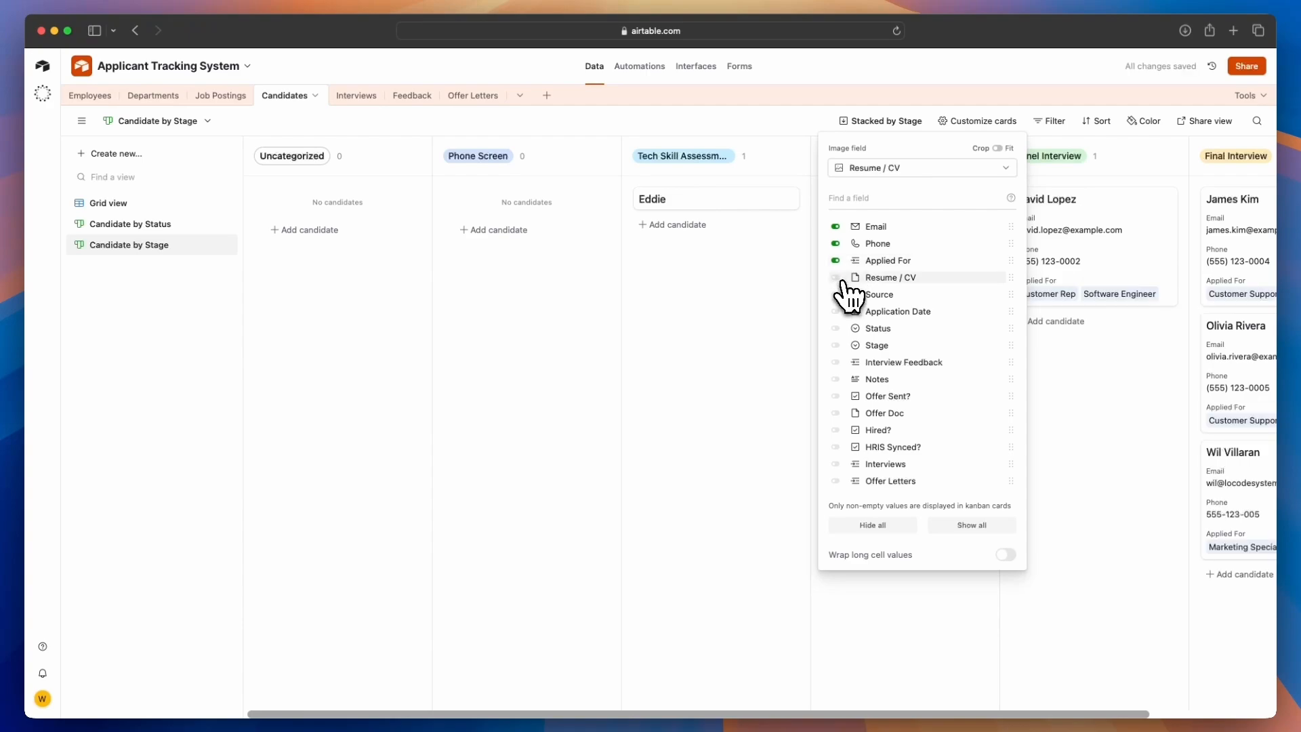
click(620, 698)
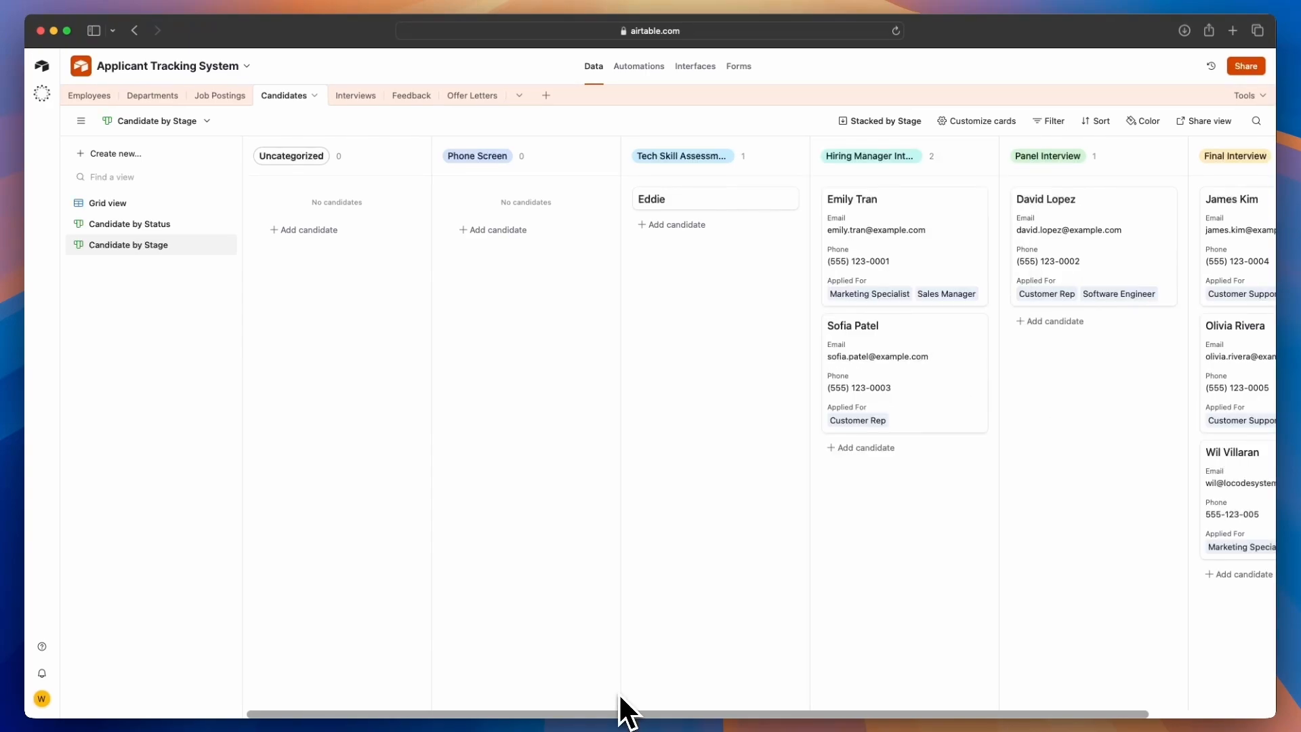
Move a candidate card to the Tech Skill Assessment stack and back to Hiring Manager Interview
drag(900, 383, 703, 373)
drag(714, 265, 969, 380)
Open the Reviewing candidate's record from the Candidate by Status view and look through its fields
click(162, 229)
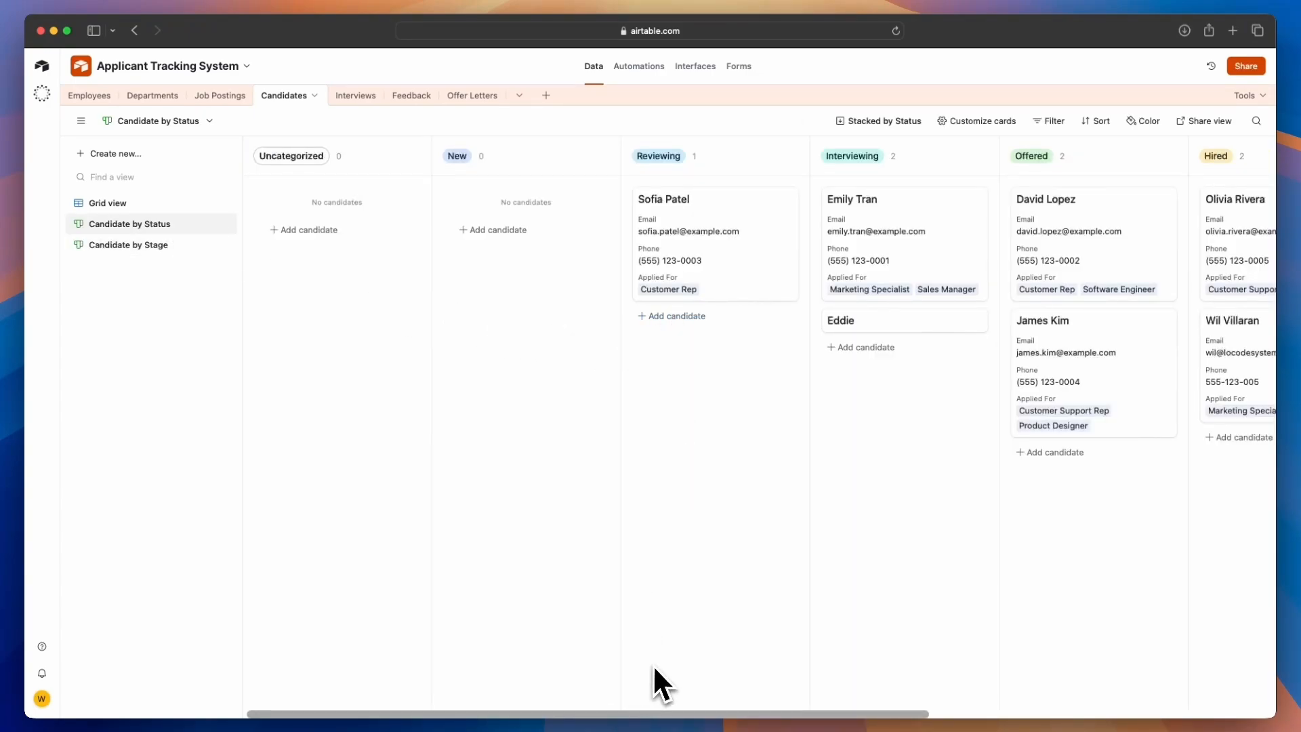
click(696, 251)
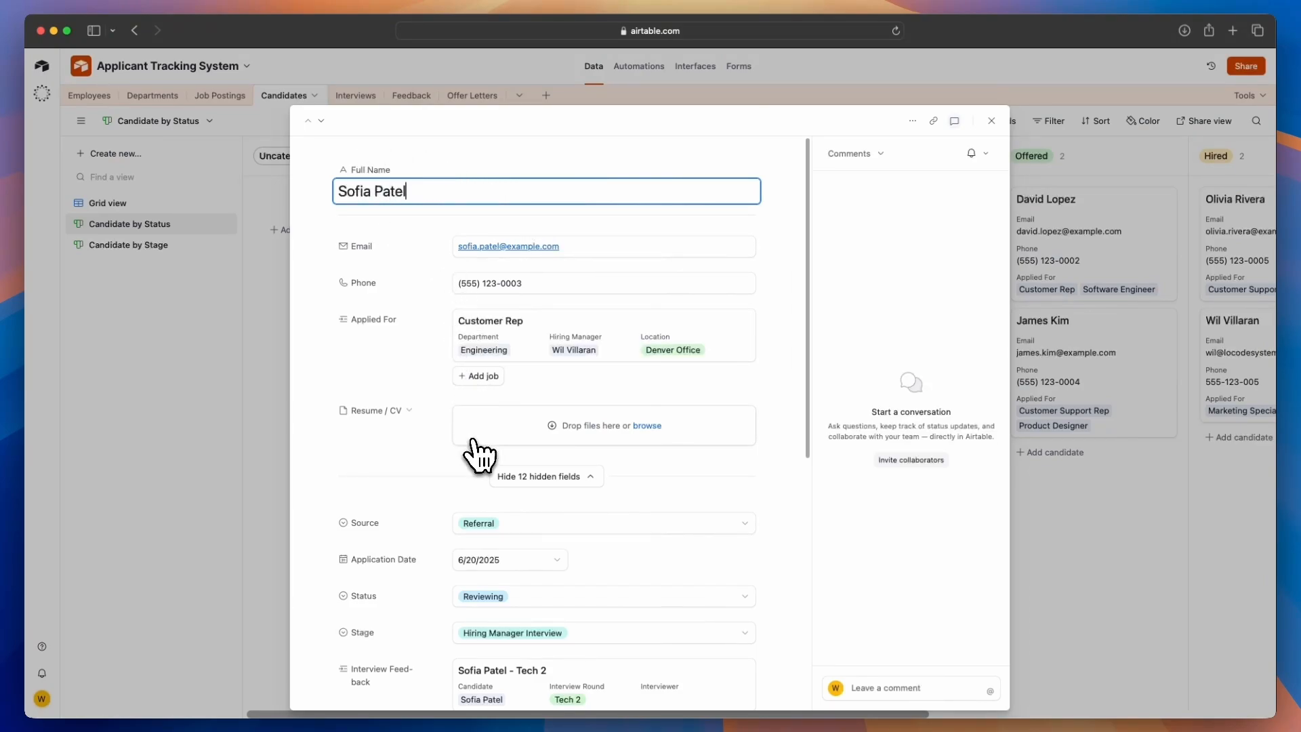
scroll(474, 453, down, 3)
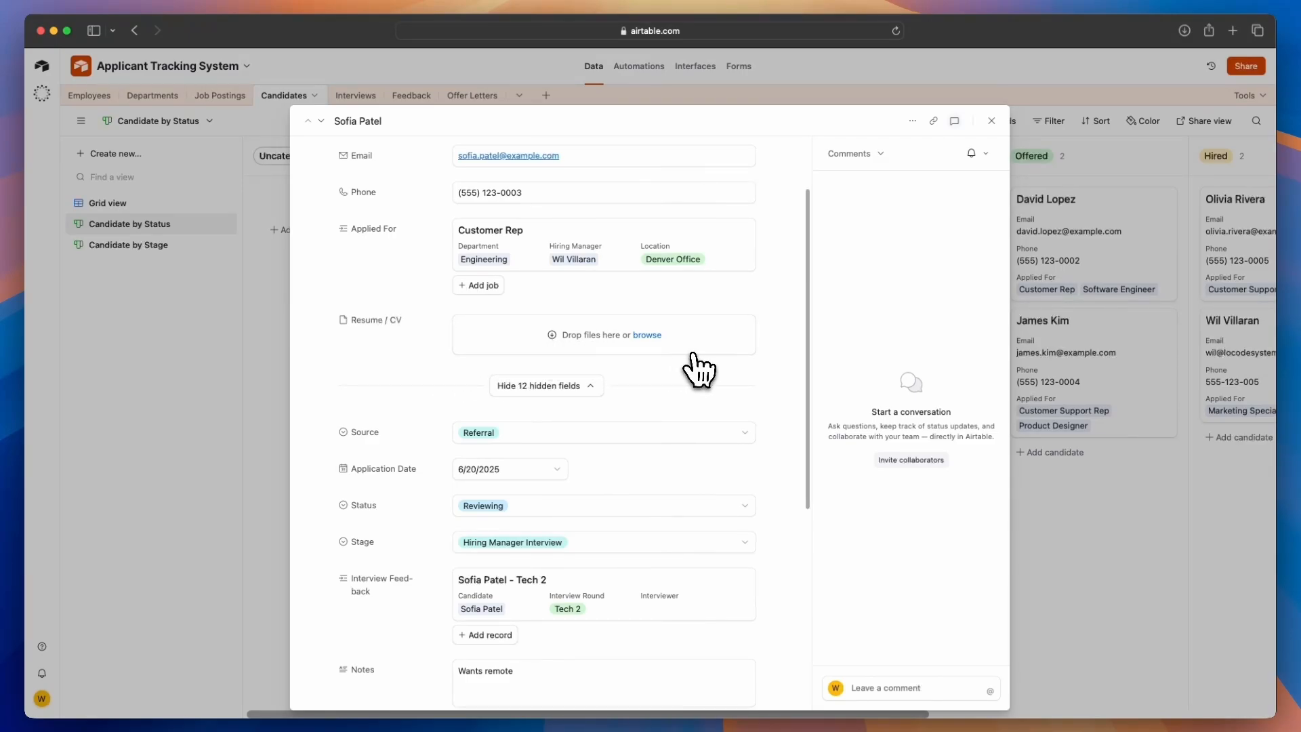
scroll(618, 464, down, 10)
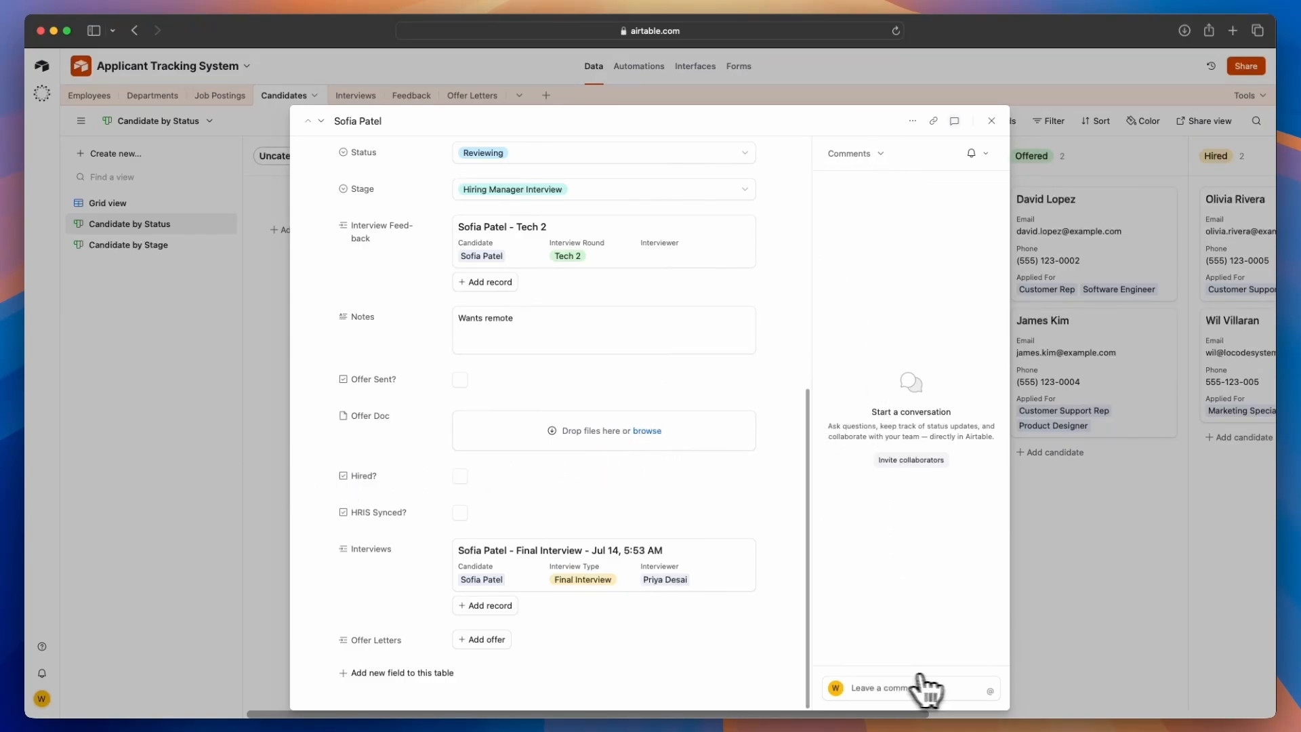
click(903, 687)
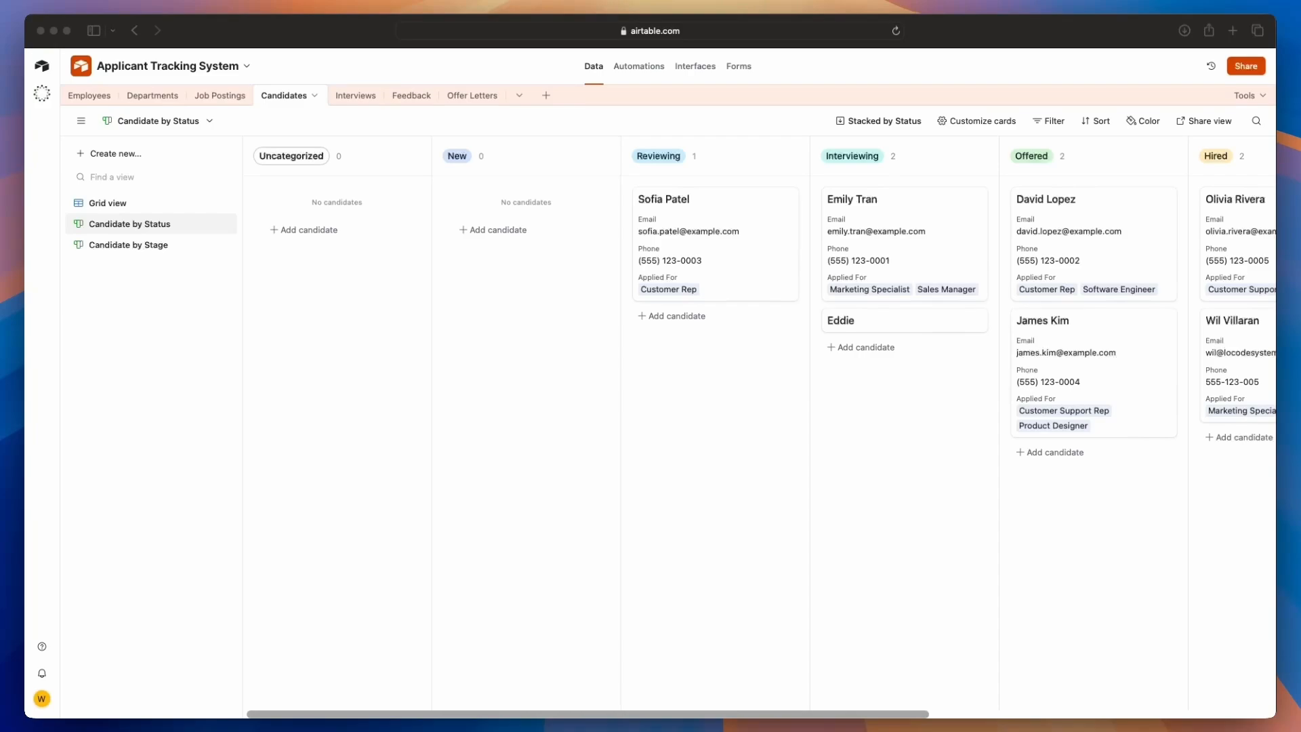
click(140, 233)
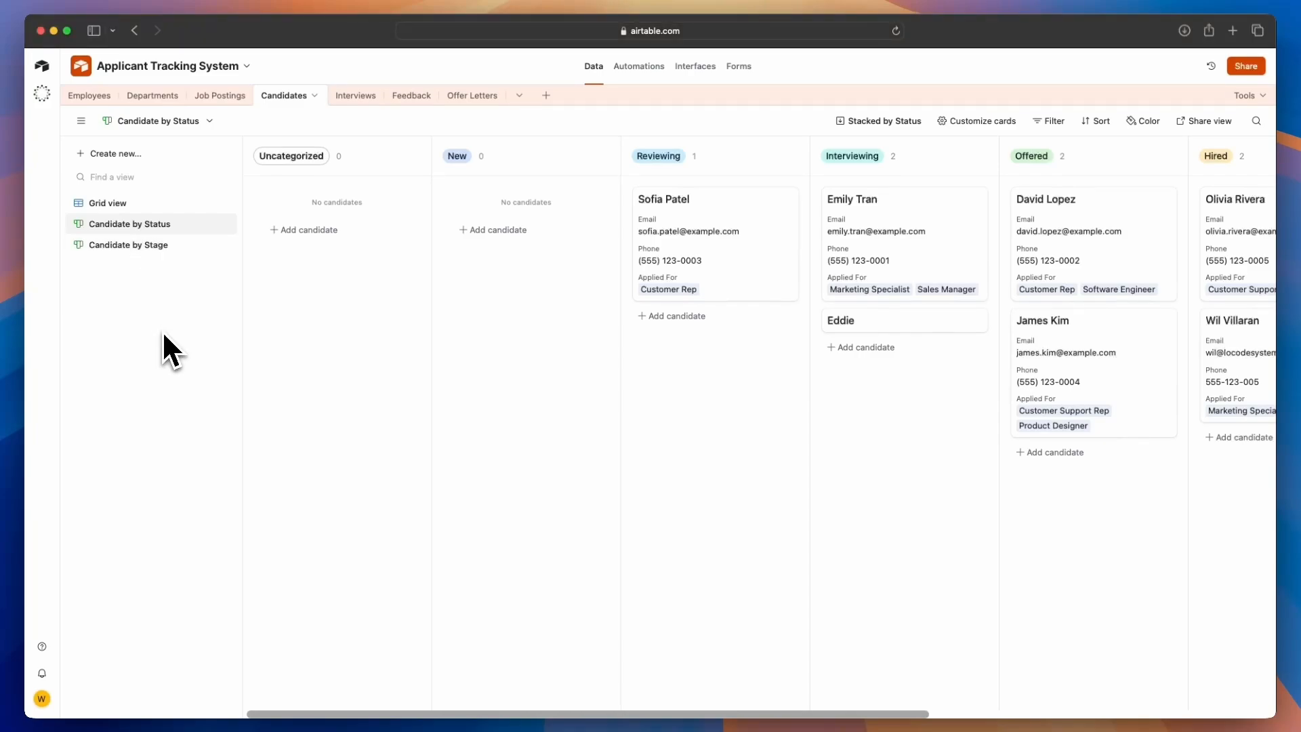
Create a List view in the Candidates table named Onboarding Checklist
click(121, 204)
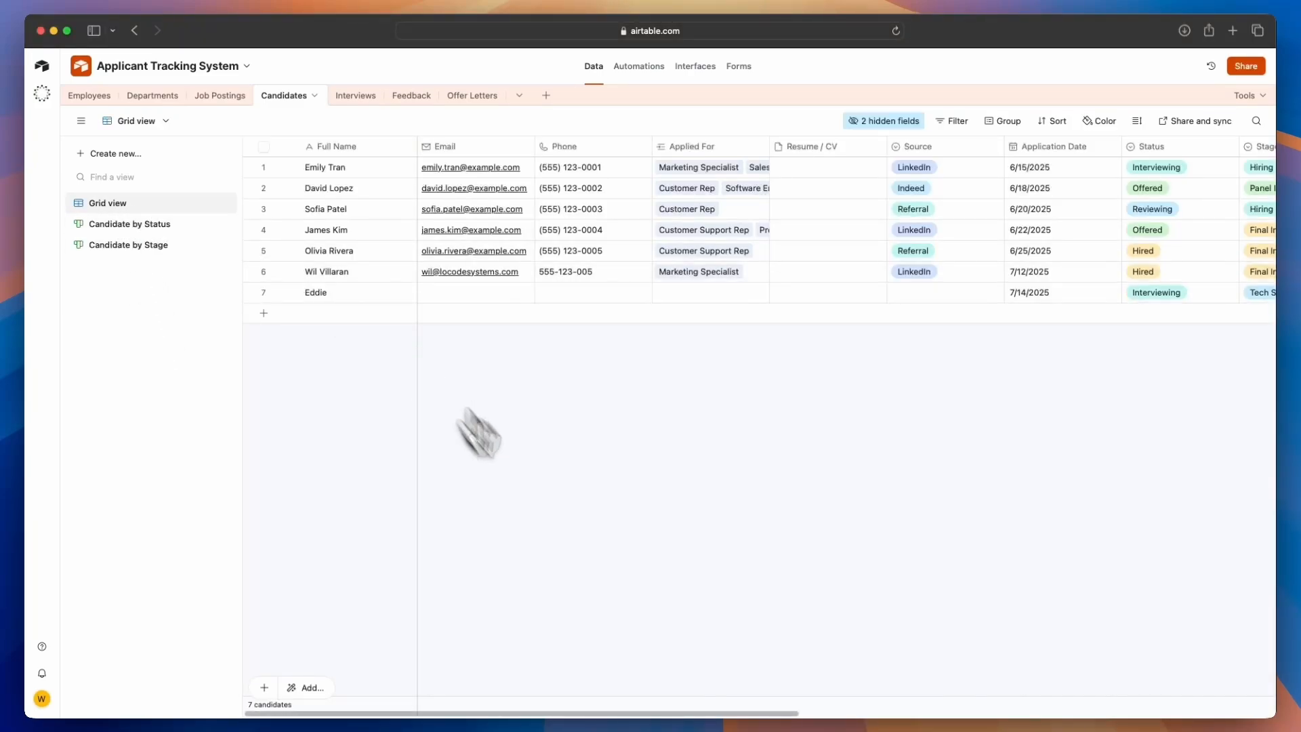
drag(644, 711, 1125, 697)
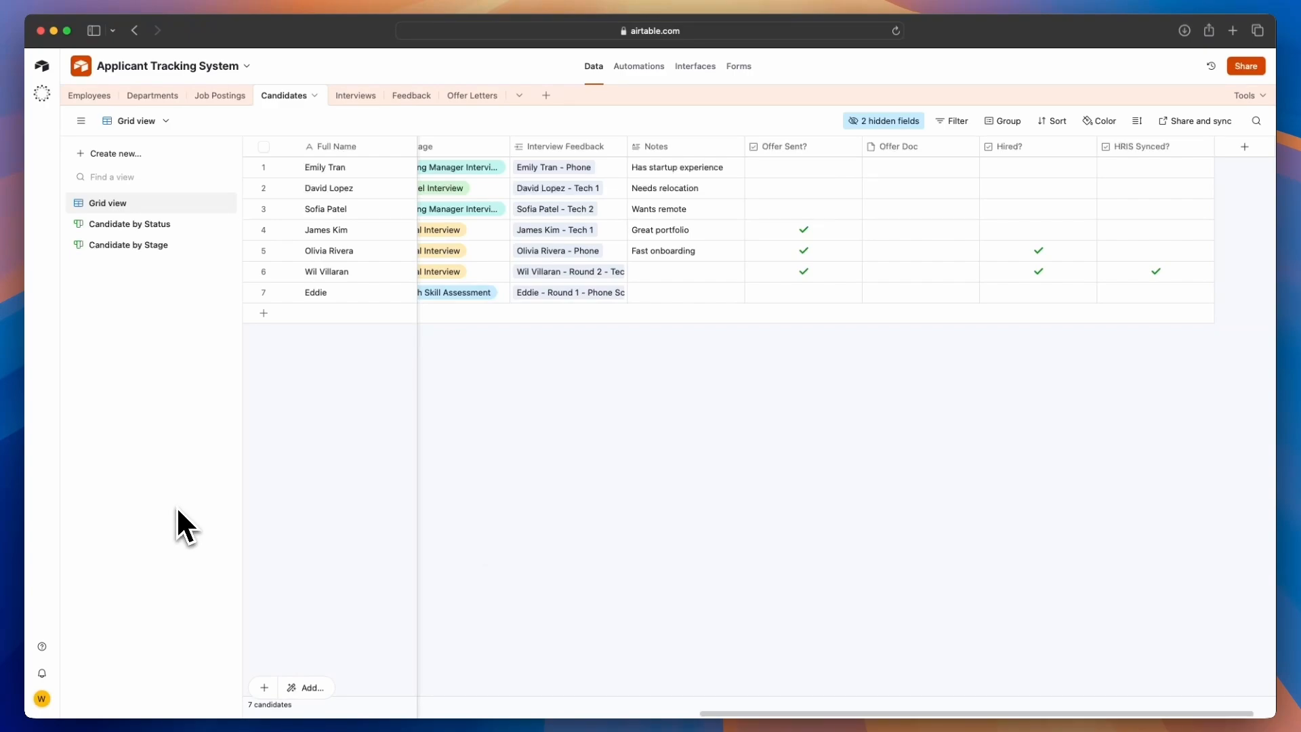
click(116, 155)
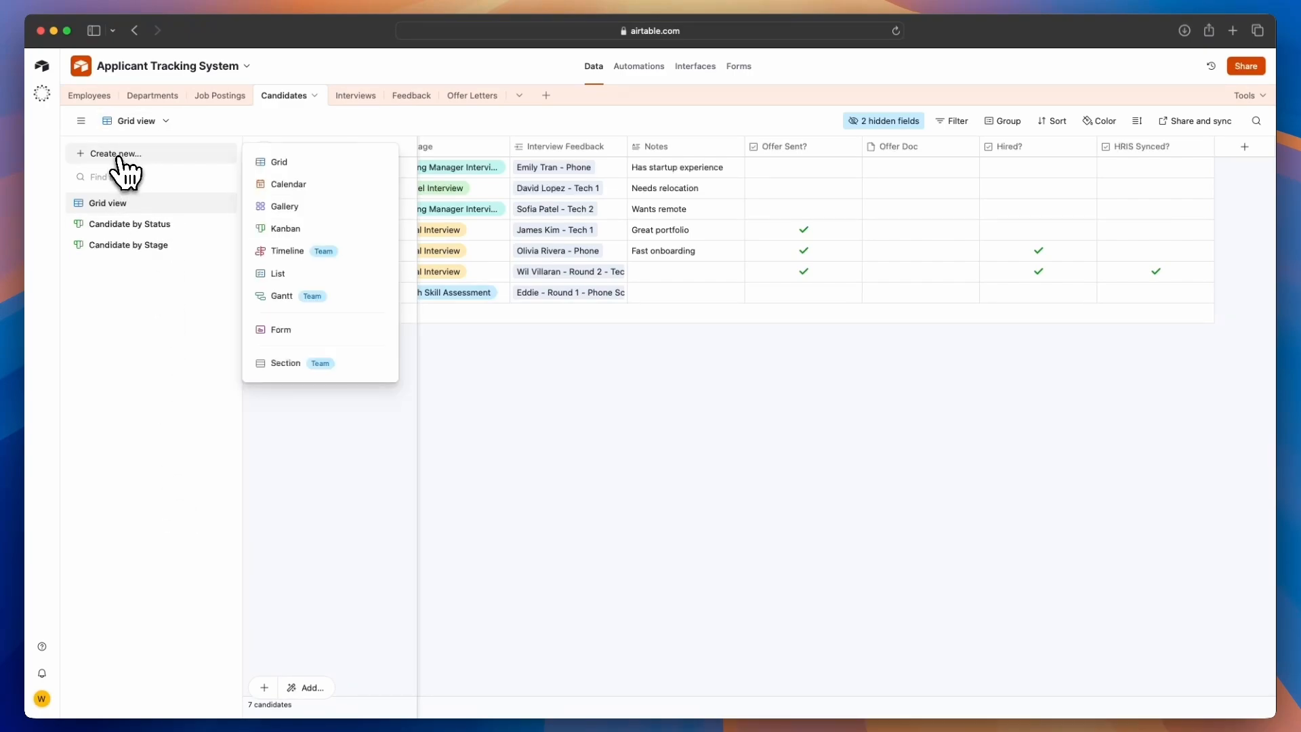
click(295, 277)
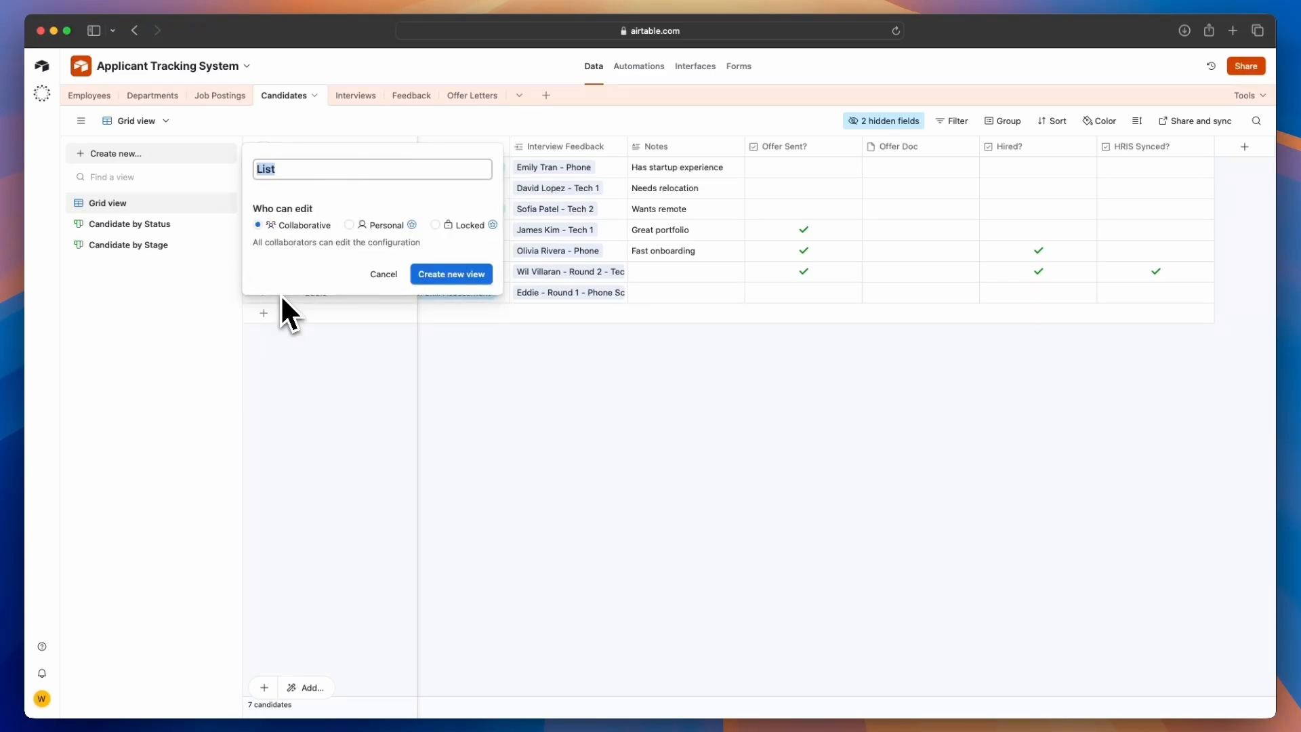
text(Onboarding Checklist)
key(Return)
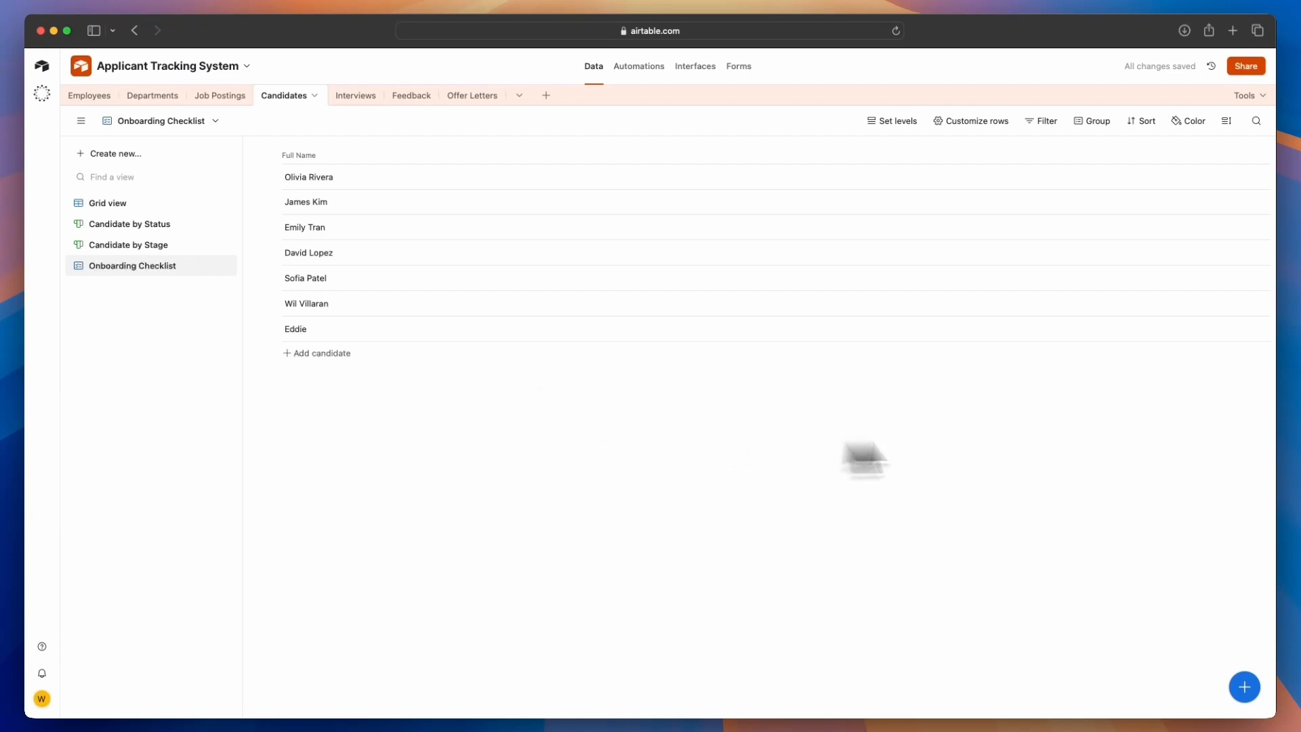
Filter the Onboarding Checklist view to show only records where Hired? is checked
click(1043, 123)
click(753, 196)
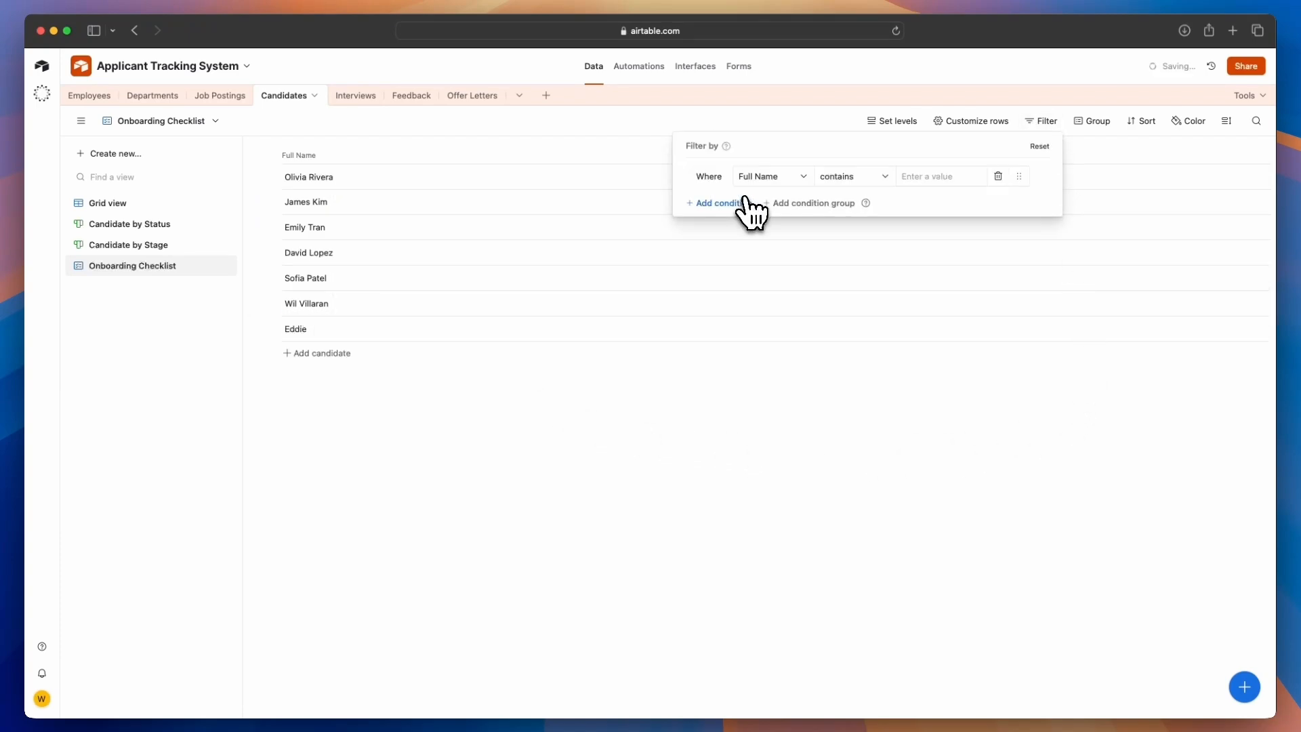
click(779, 178)
scroll(796, 315, down, 5)
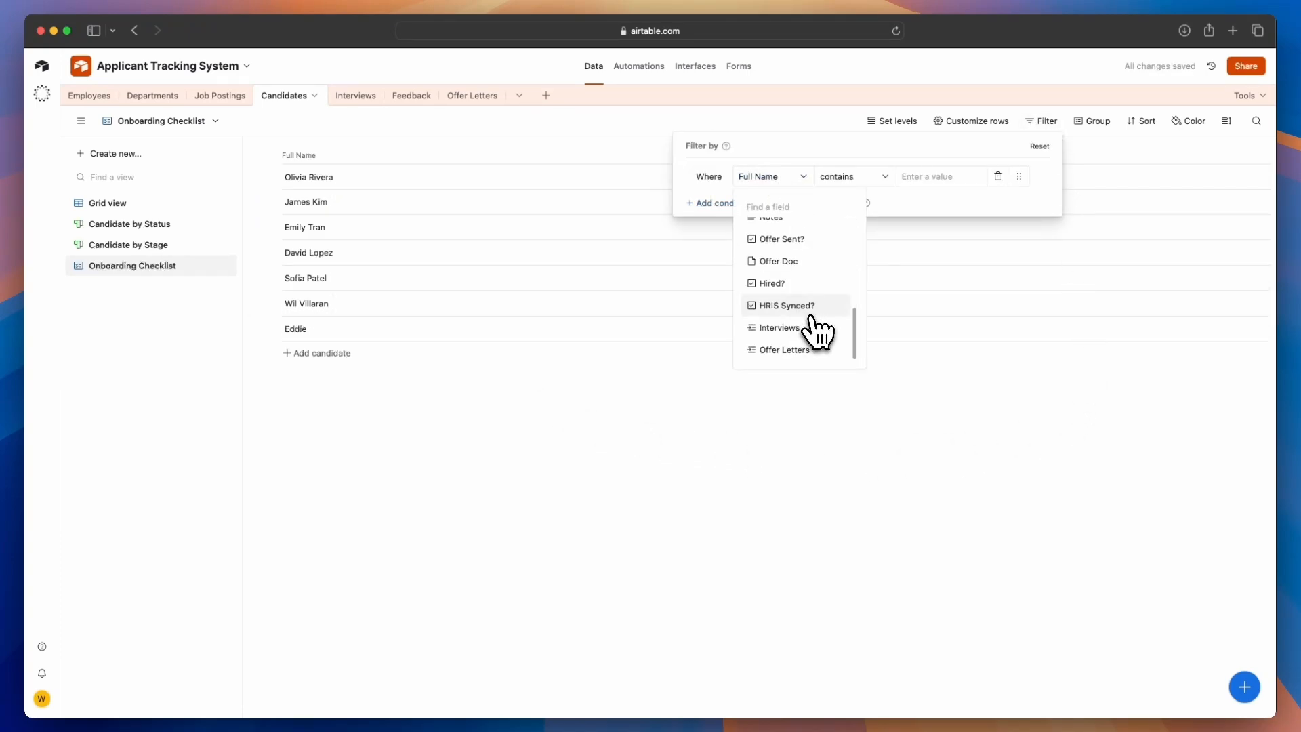
click(798, 285)
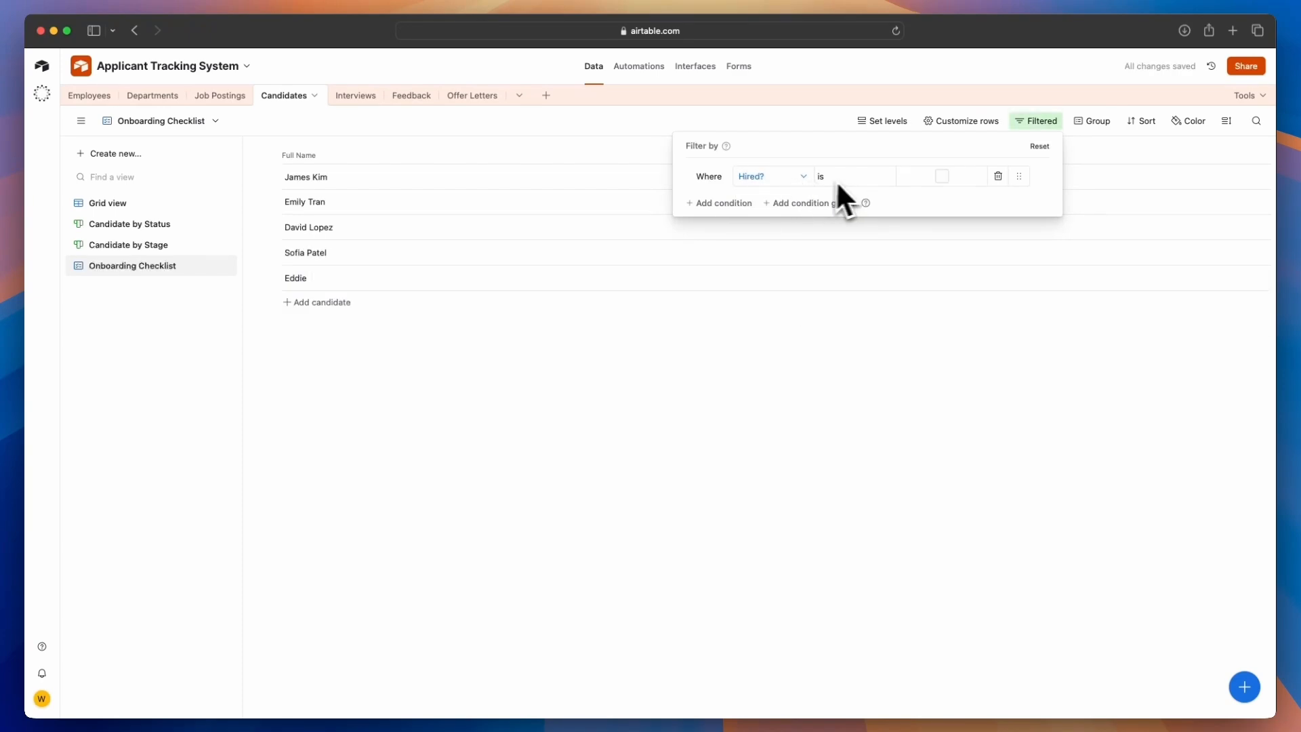
click(943, 177)
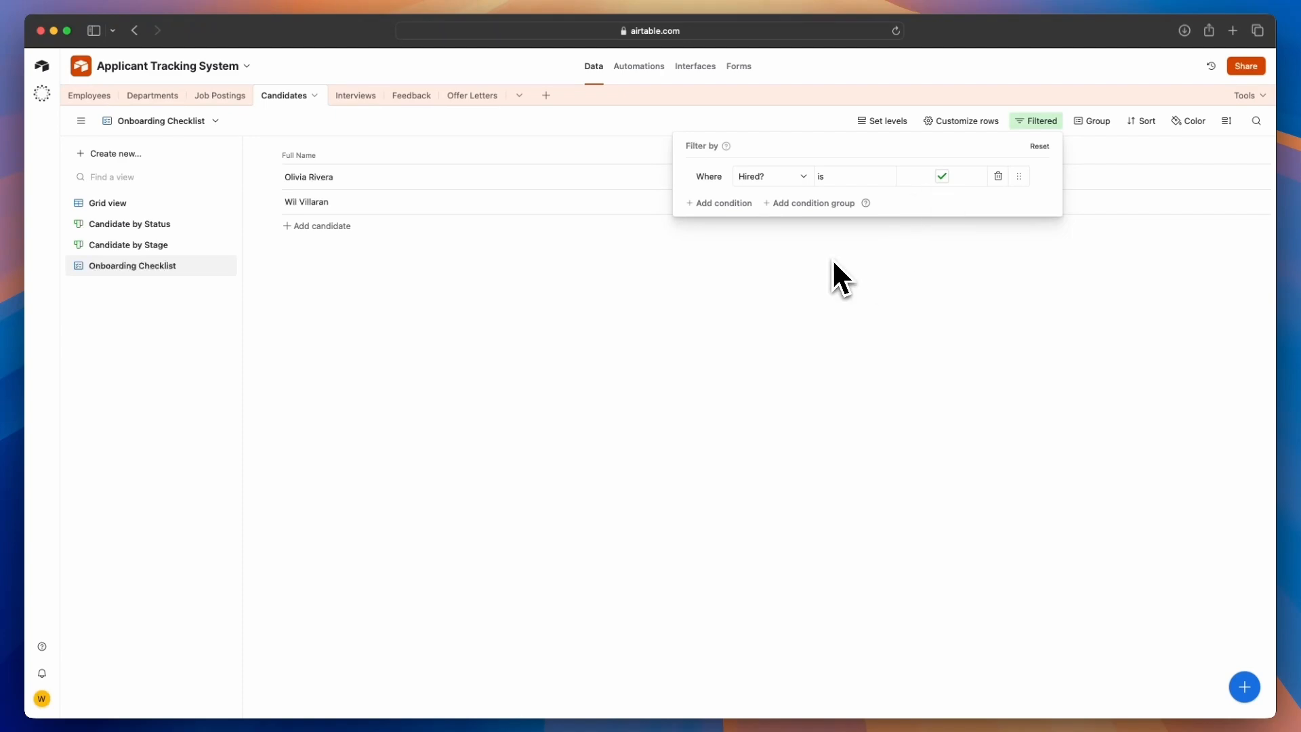
Add a condition group to the filter requiring HRIS Synced? to be unchecked
click(831, 204)
click(986, 204)
click(890, 234)
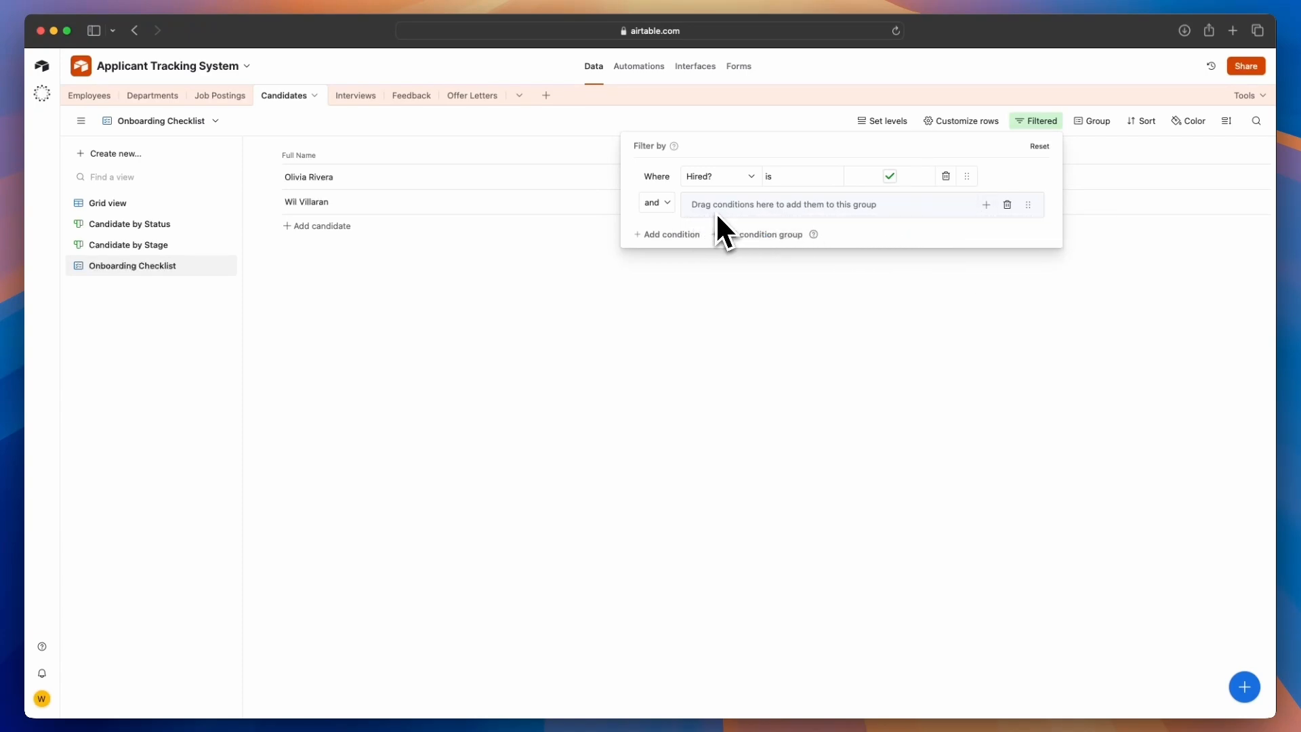
click(985, 205)
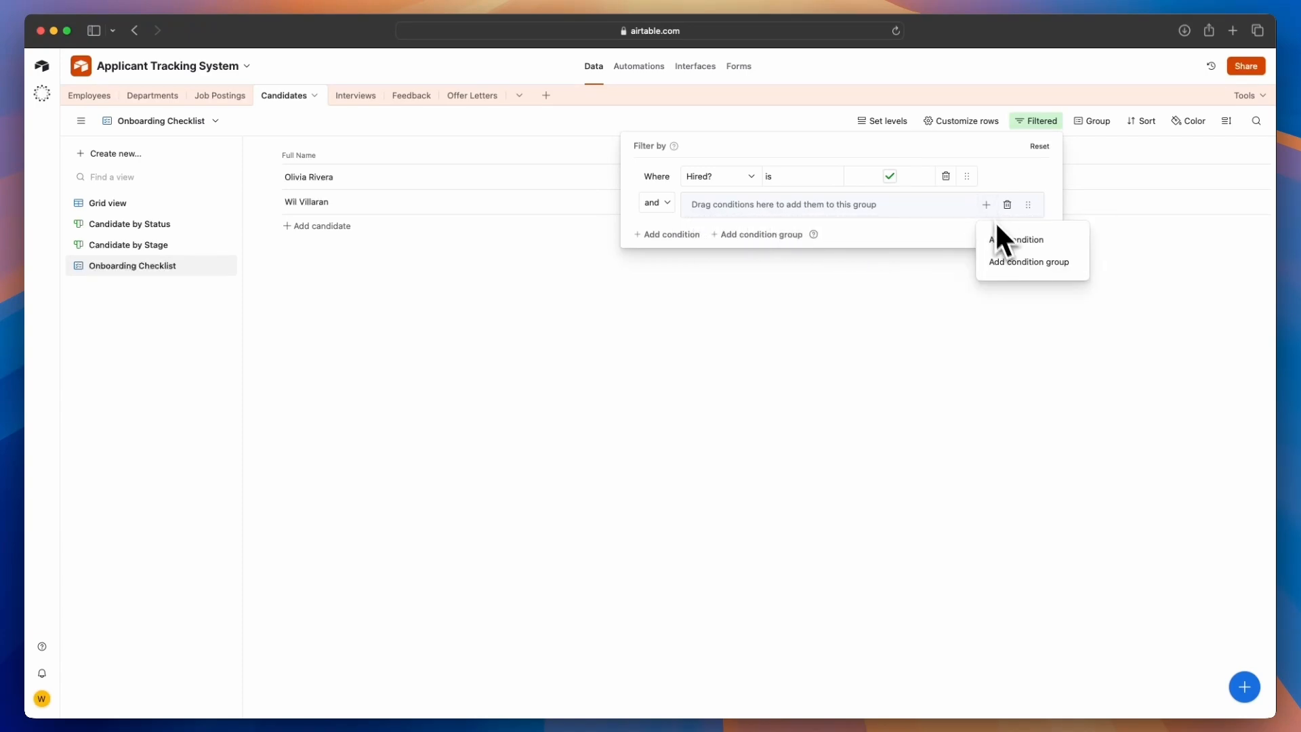
click(1004, 239)
click(721, 229)
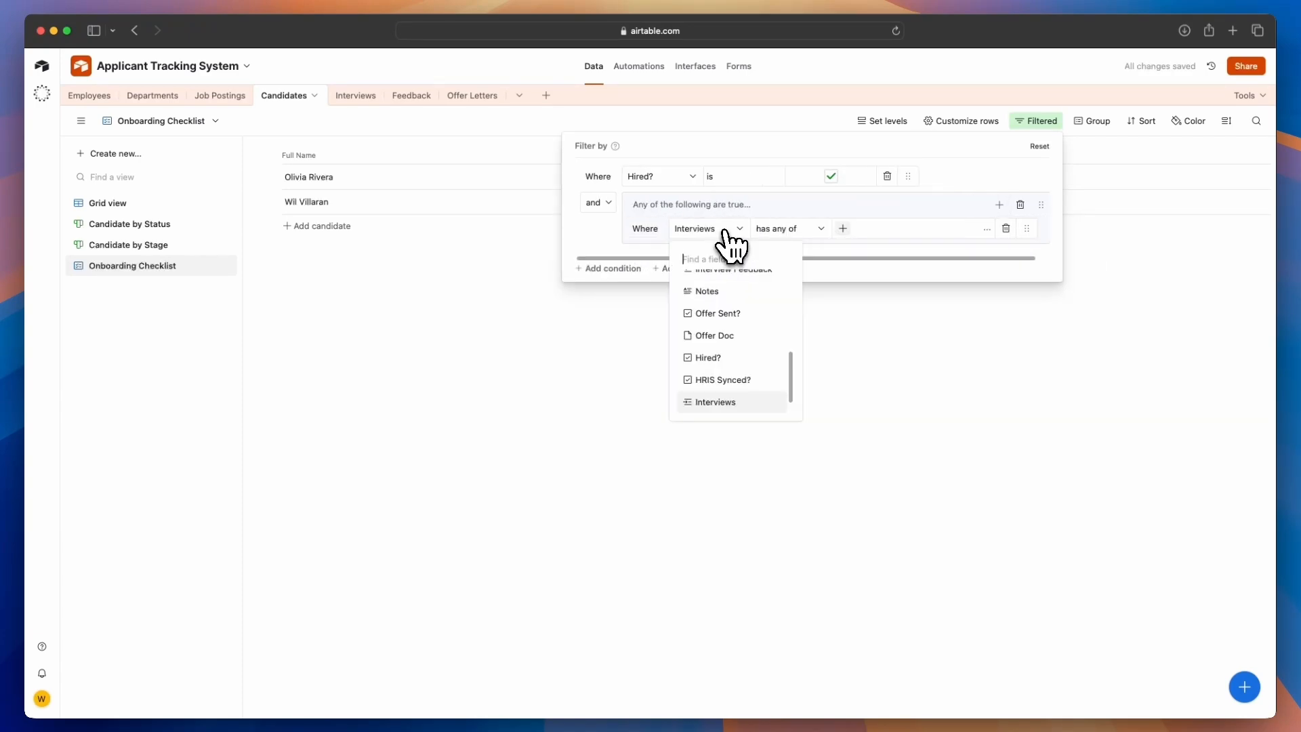
click(734, 379)
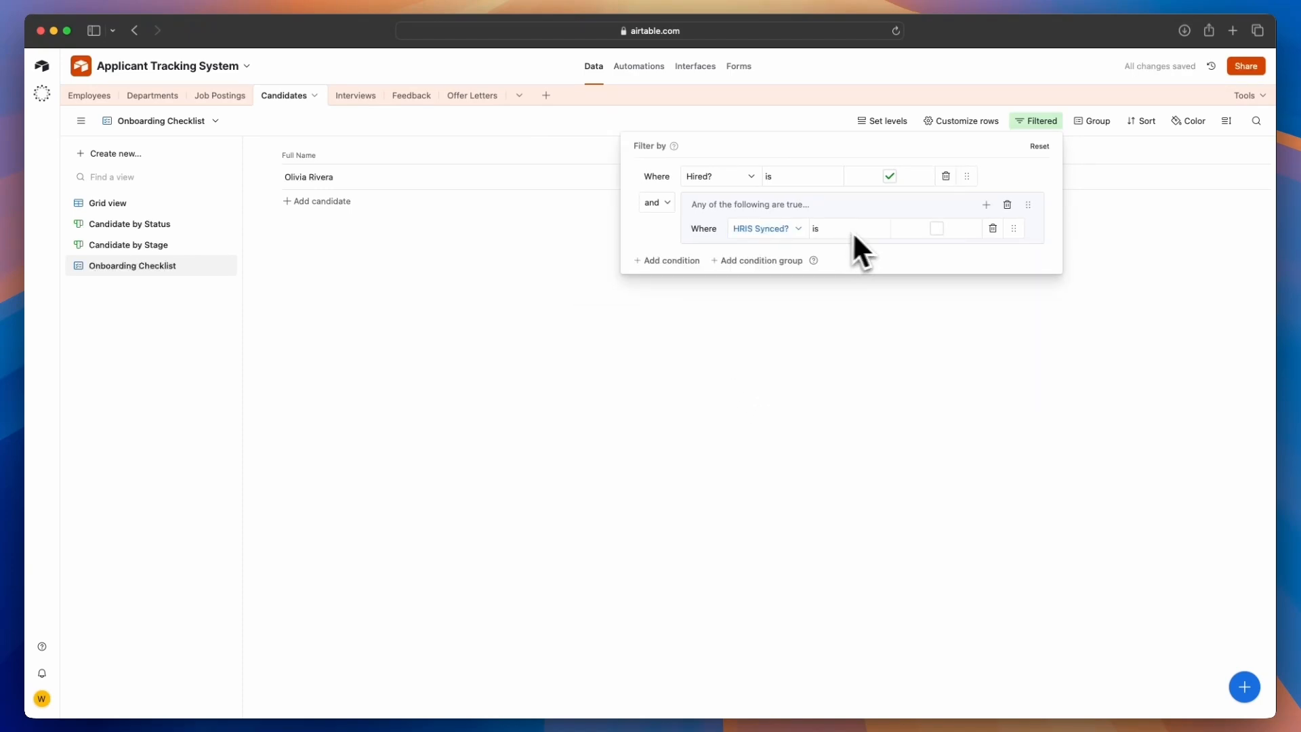
key(Escape)
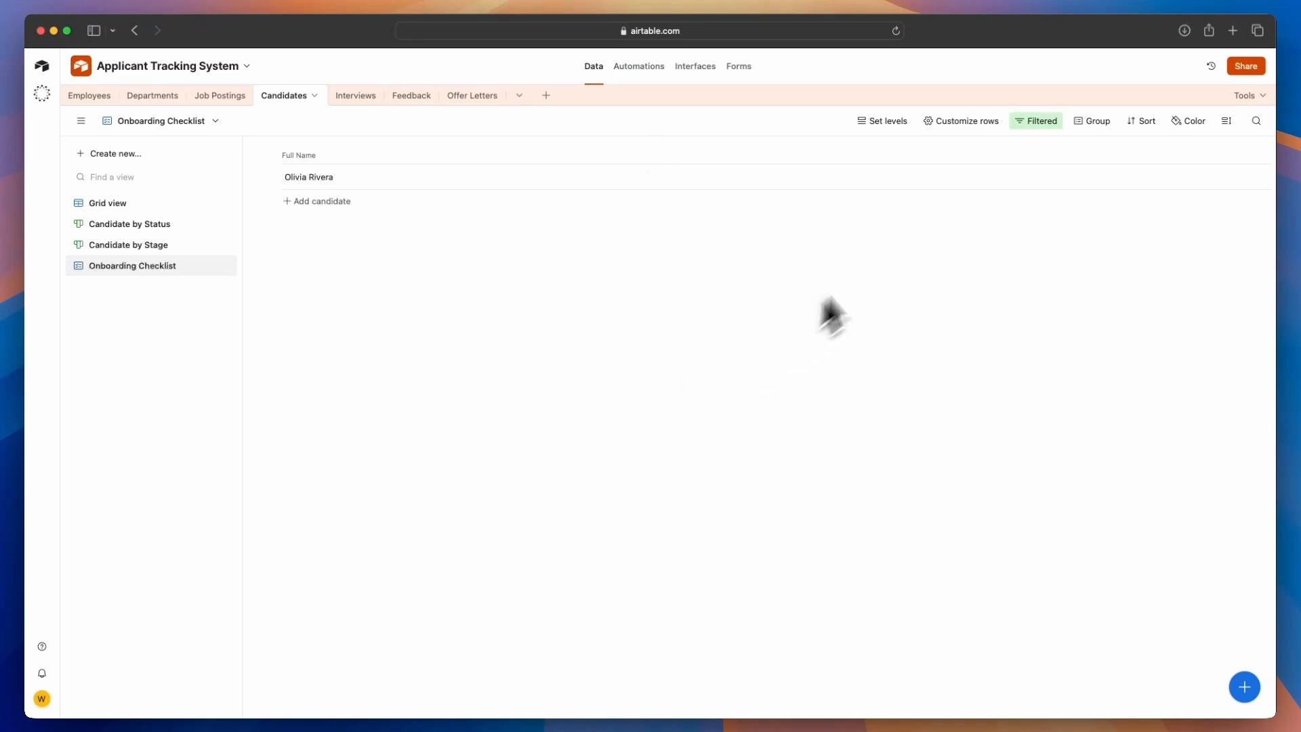
Show the Hired? and HRIS Synced? fields in the list rows and check HRIS Synced? for the listed candidate
click(974, 123)
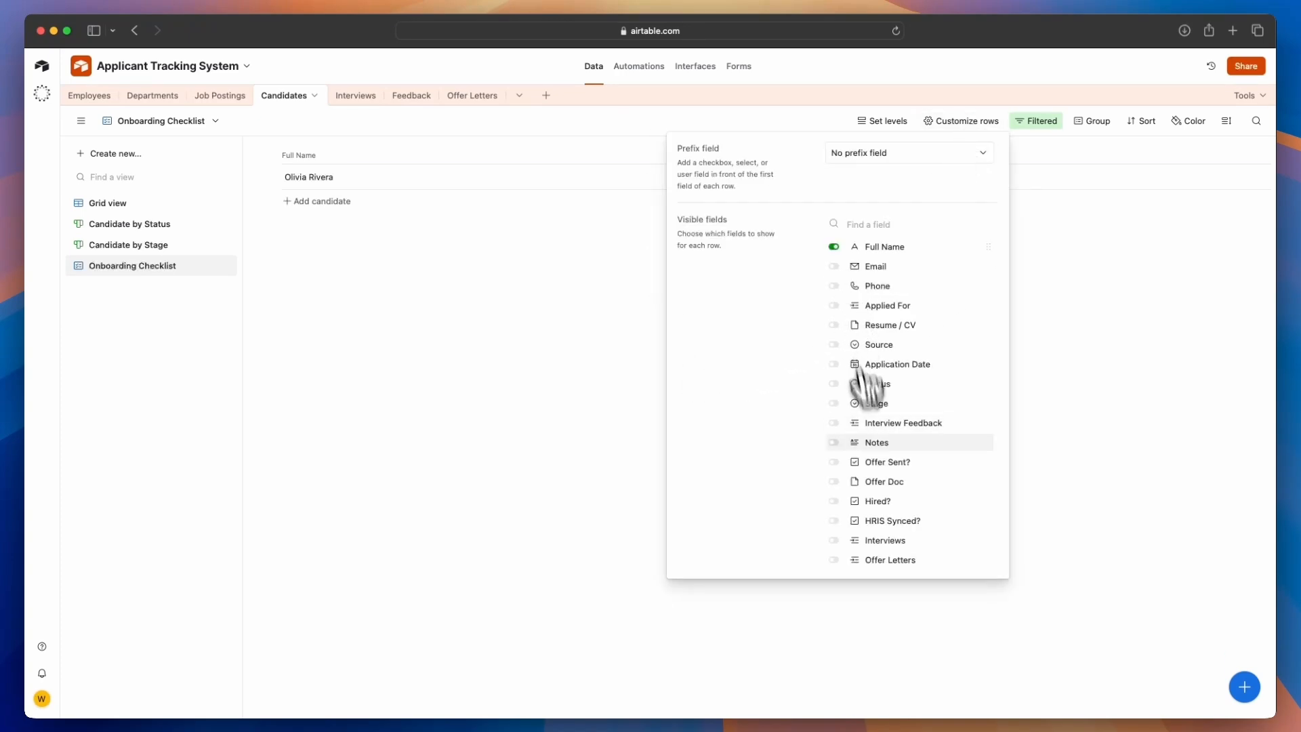
click(834, 501)
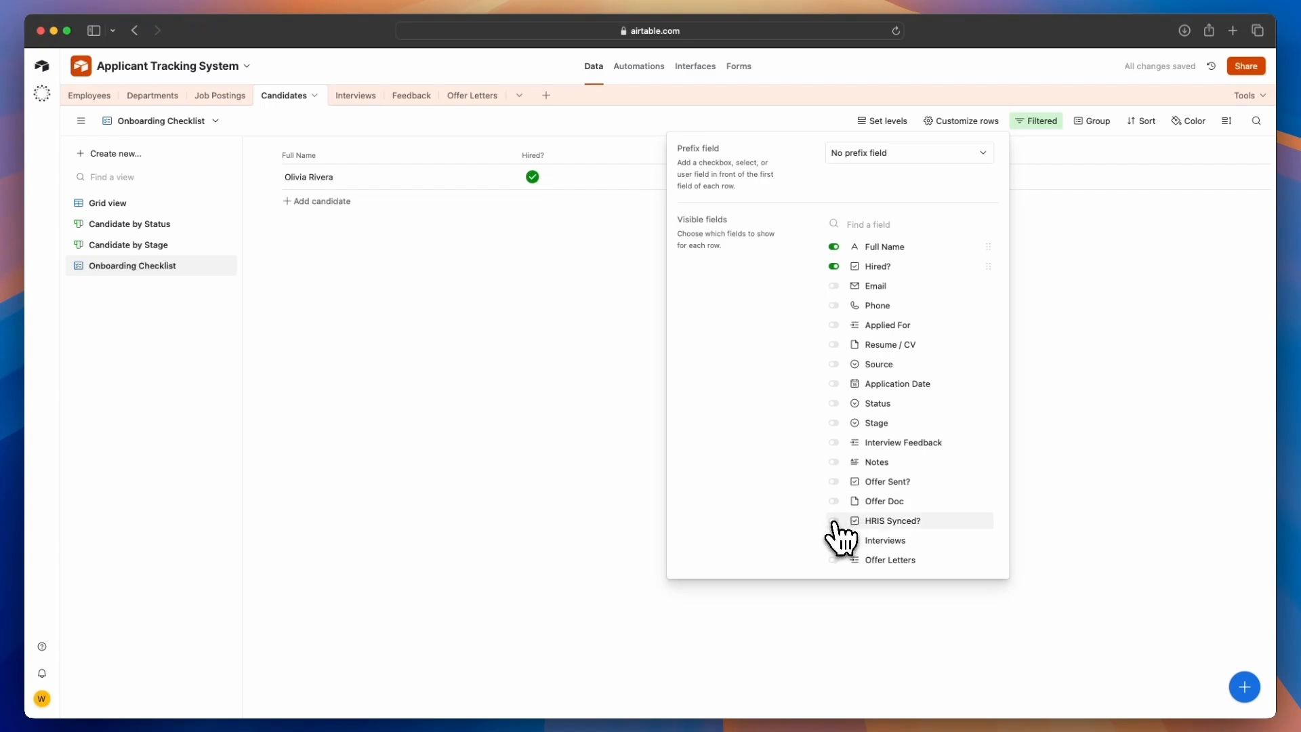
click(835, 522)
click(1076, 434)
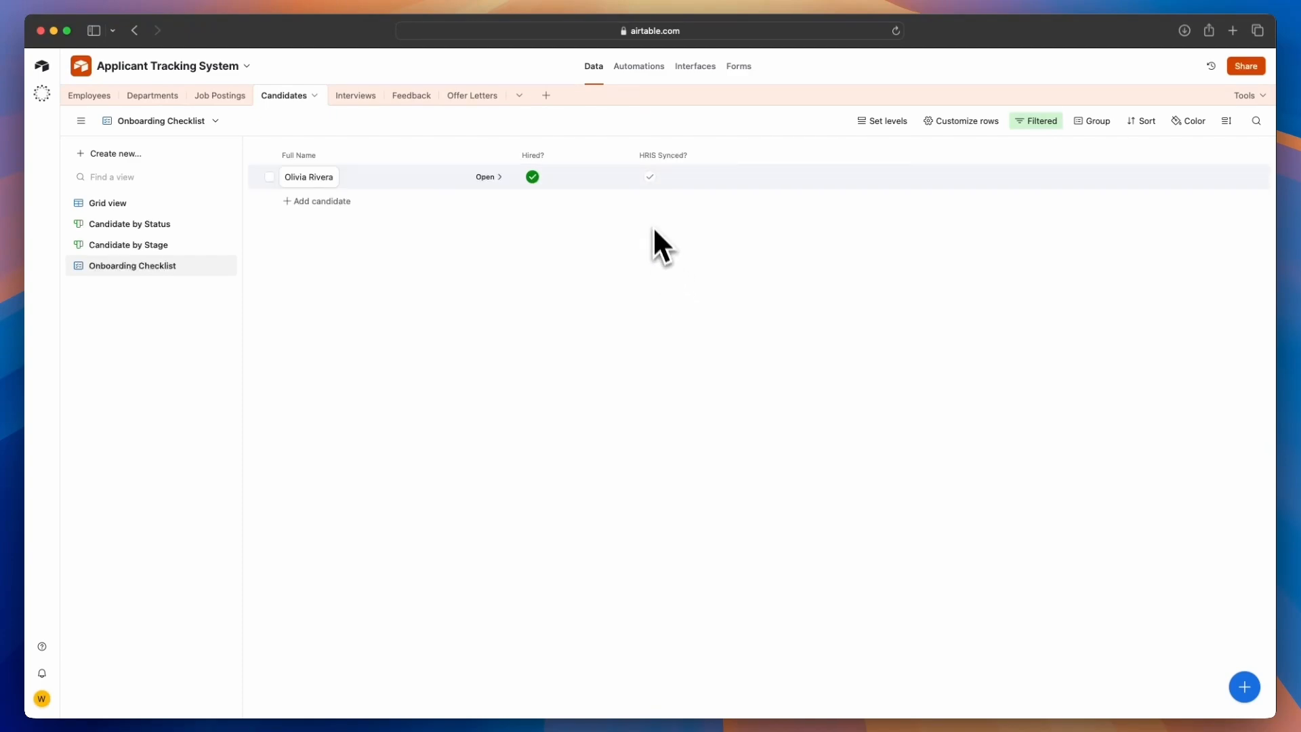
click(649, 177)
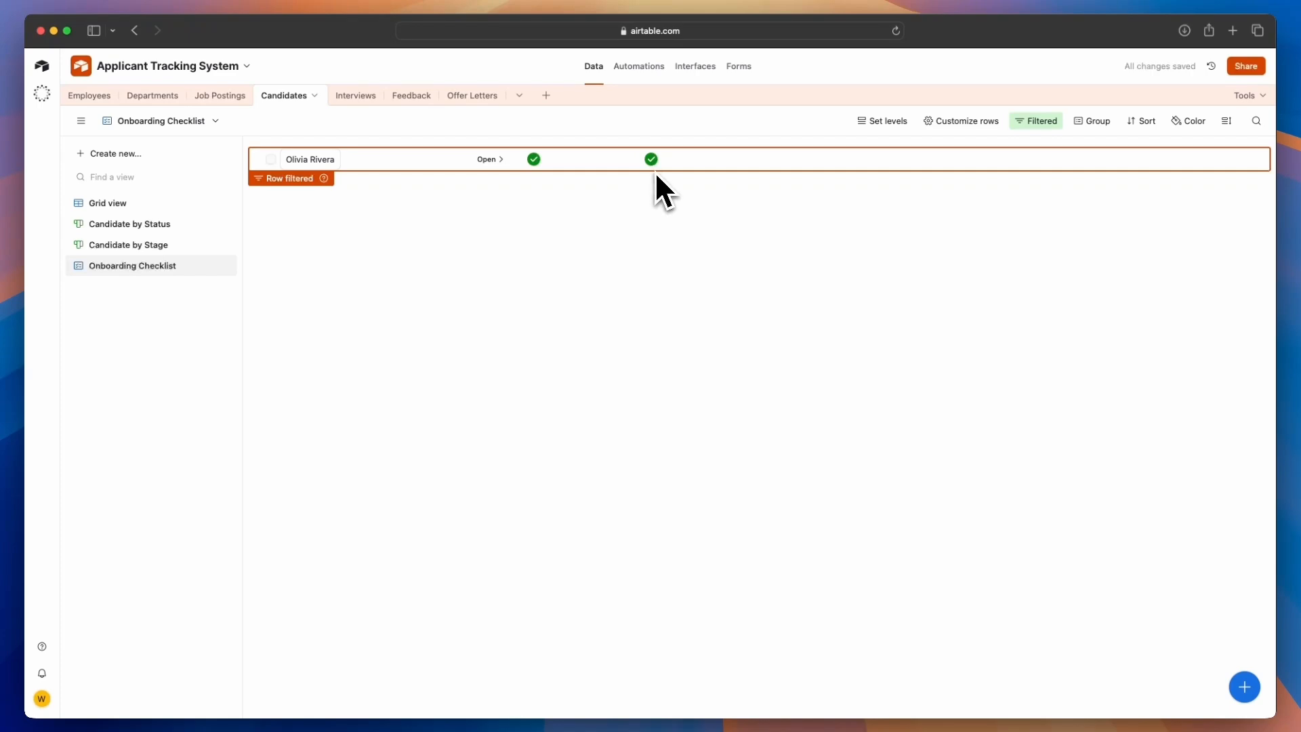
click(652, 166)
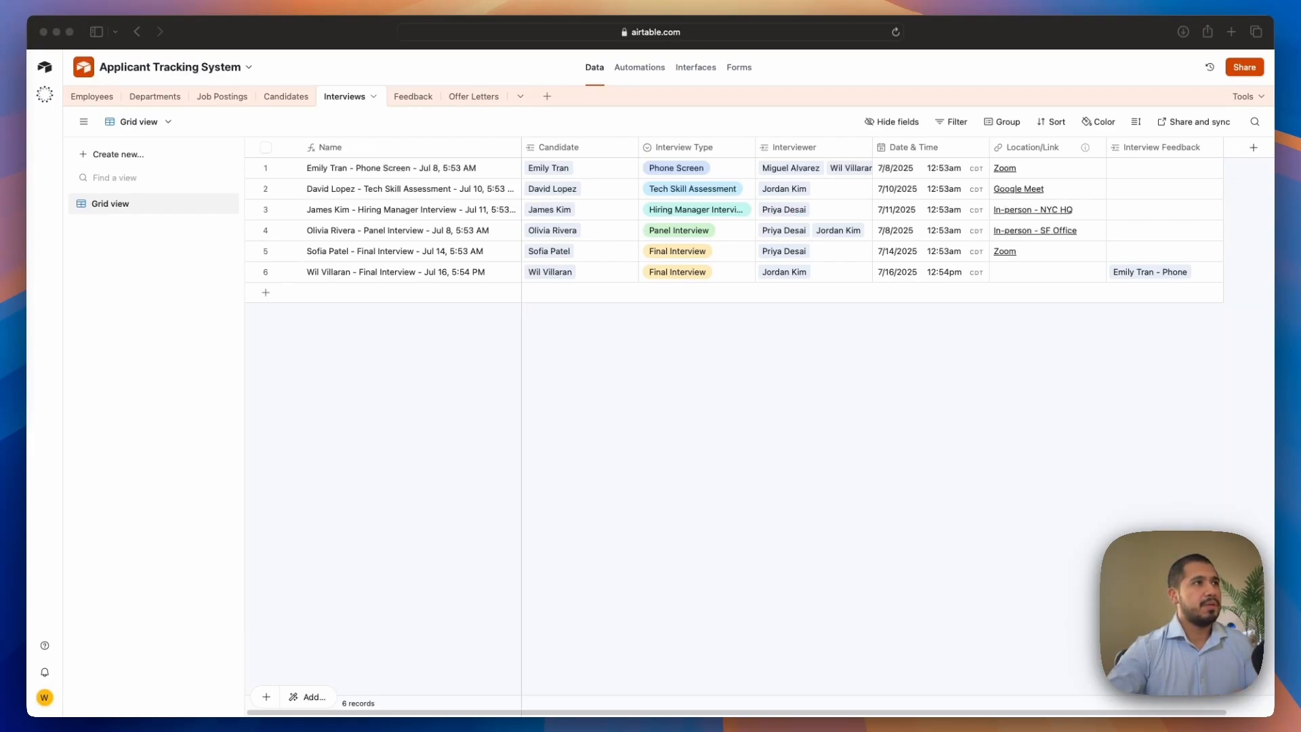
Create a Calendar view named Interview Calendar in the Interviews table, using the Date & Time field
click(120, 156)
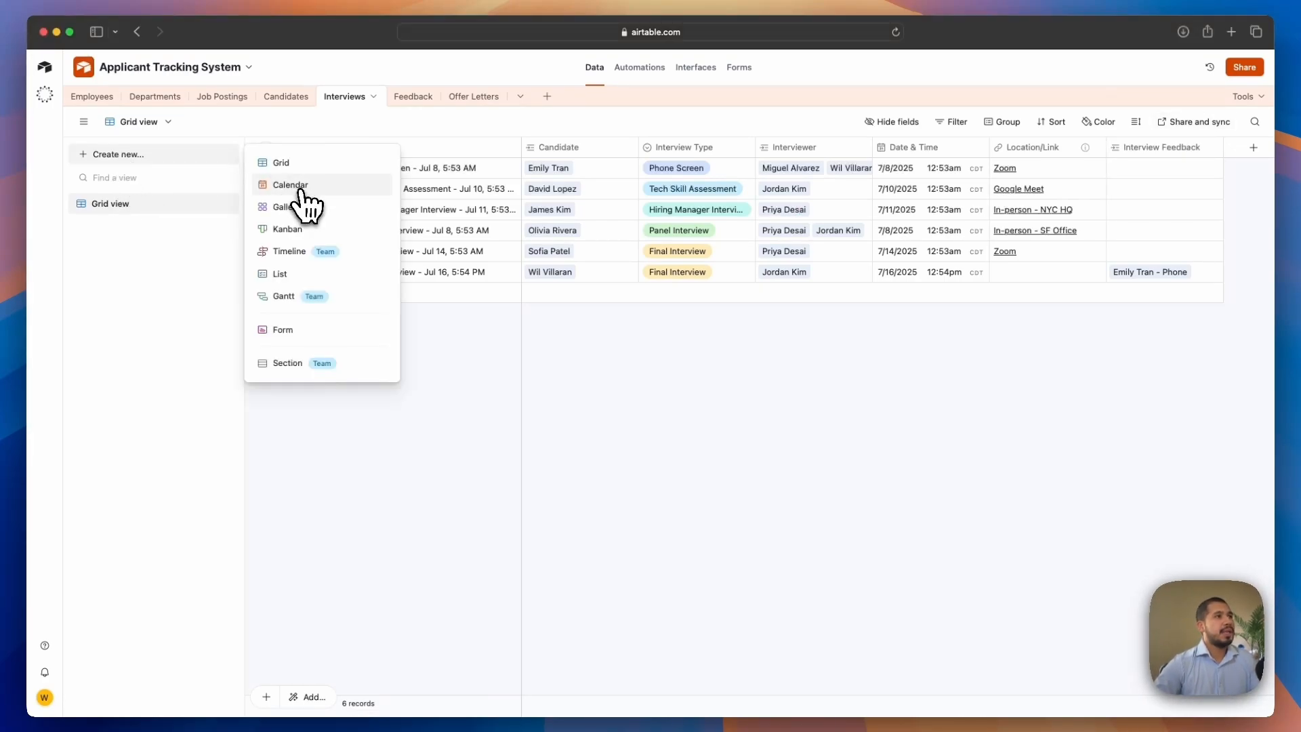
click(299, 187)
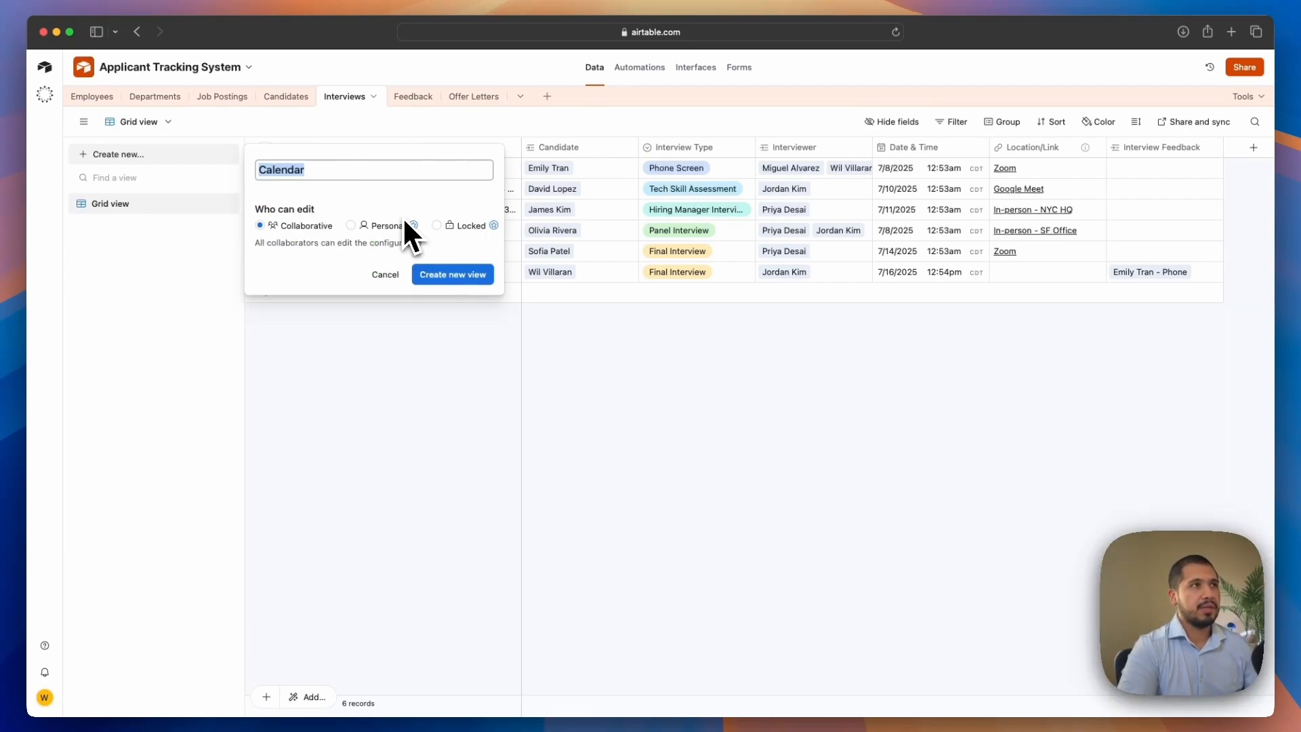
text(Interview Calendar)
click(468, 274)
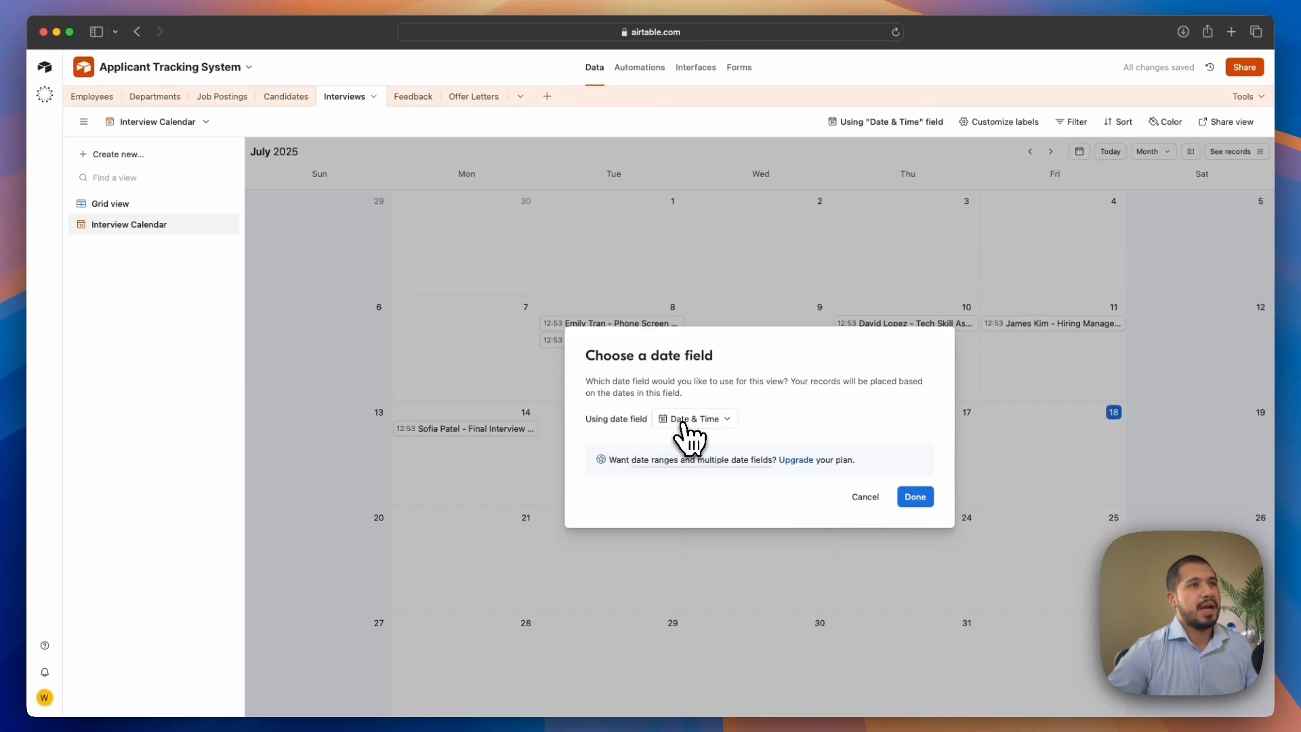
click(914, 497)
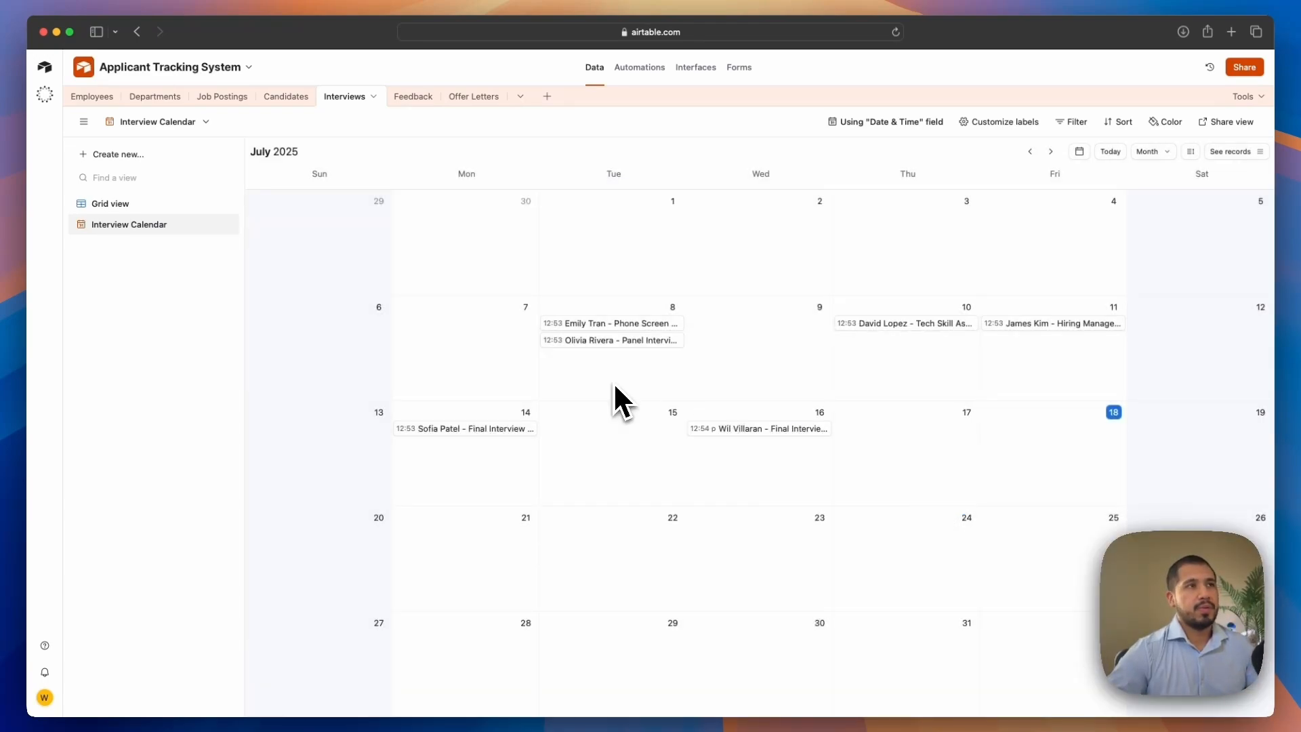
Reschedule the panel interview to July 9 and the tech skill assessment to July 8 on the calendar
drag(594, 341, 745, 349)
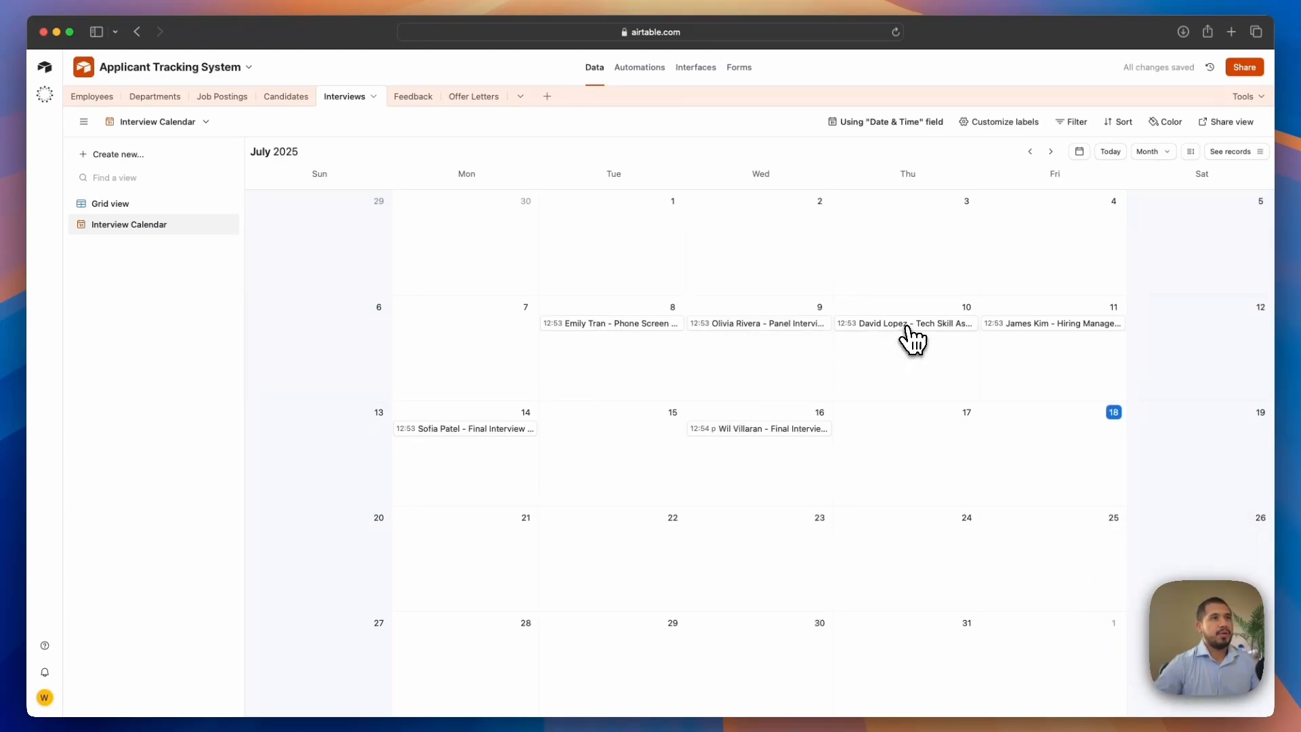
drag(909, 339, 667, 390)
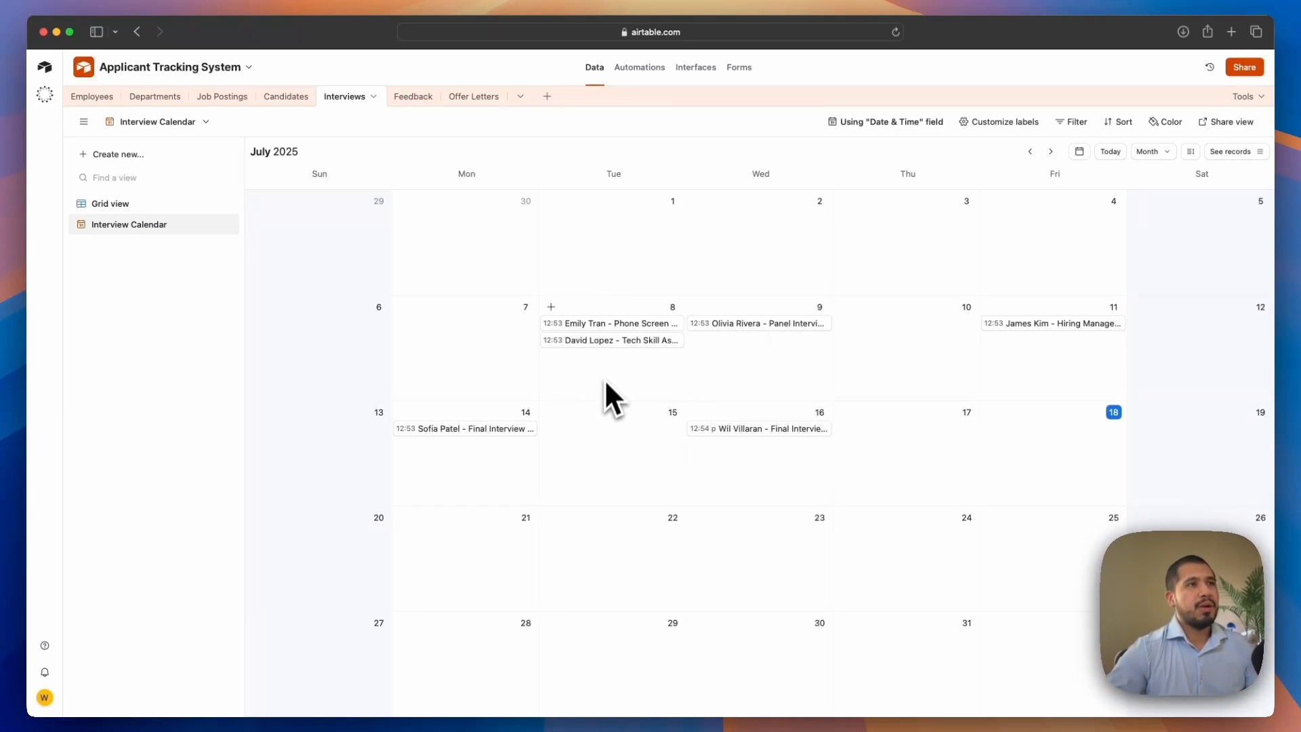
Open the tech skill assessment record and edit its interview time
click(613, 341)
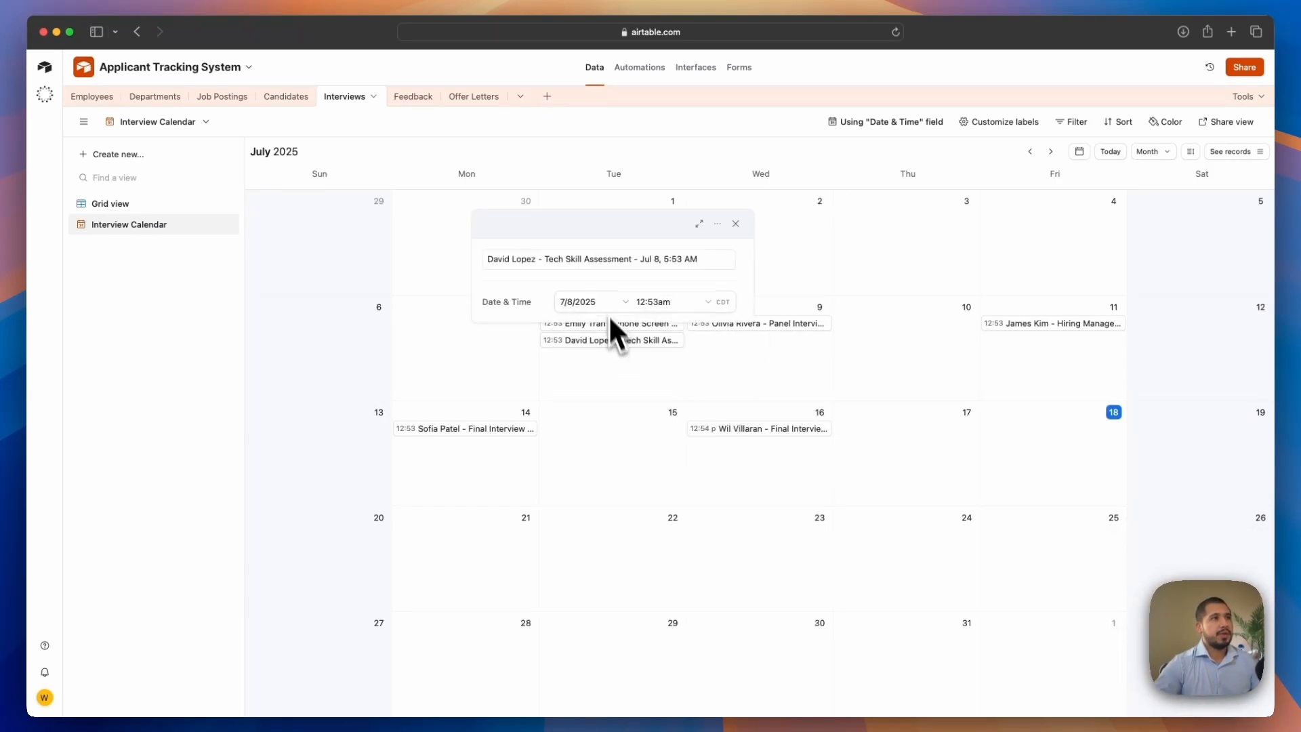
click(589, 304)
click(667, 302)
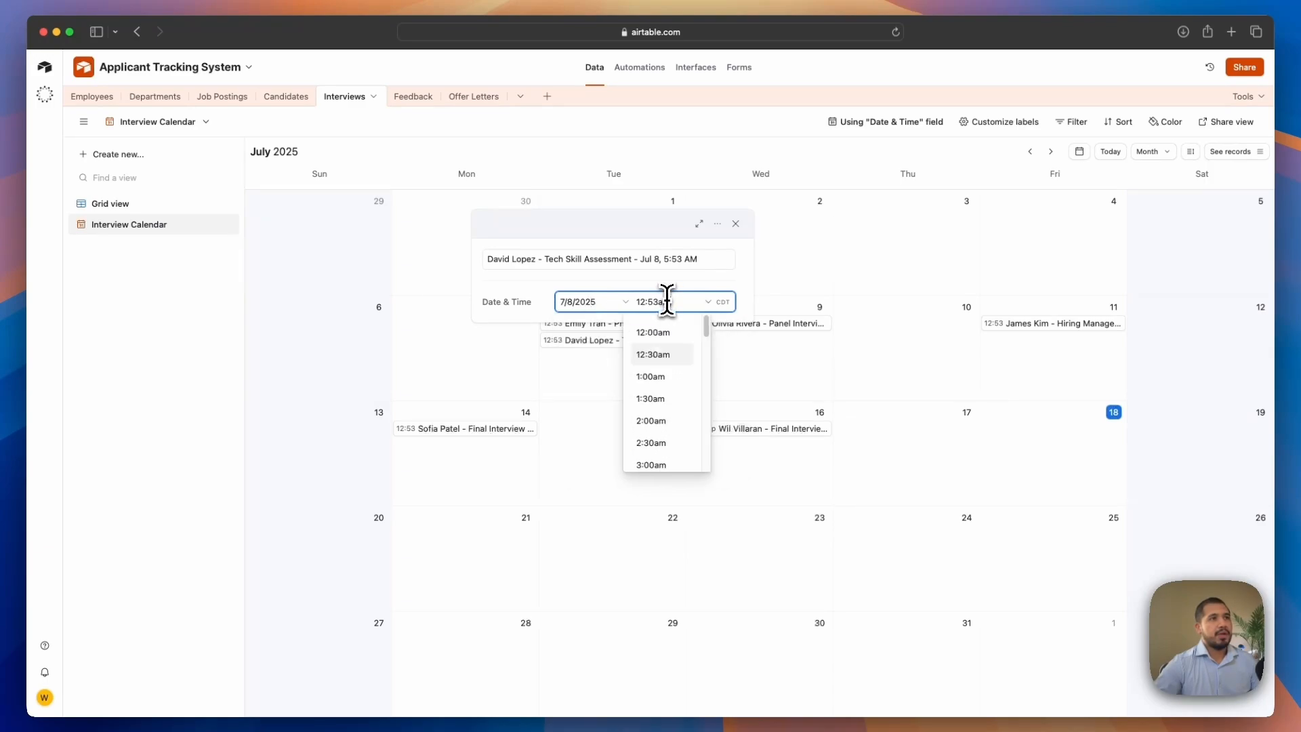
click(901, 237)
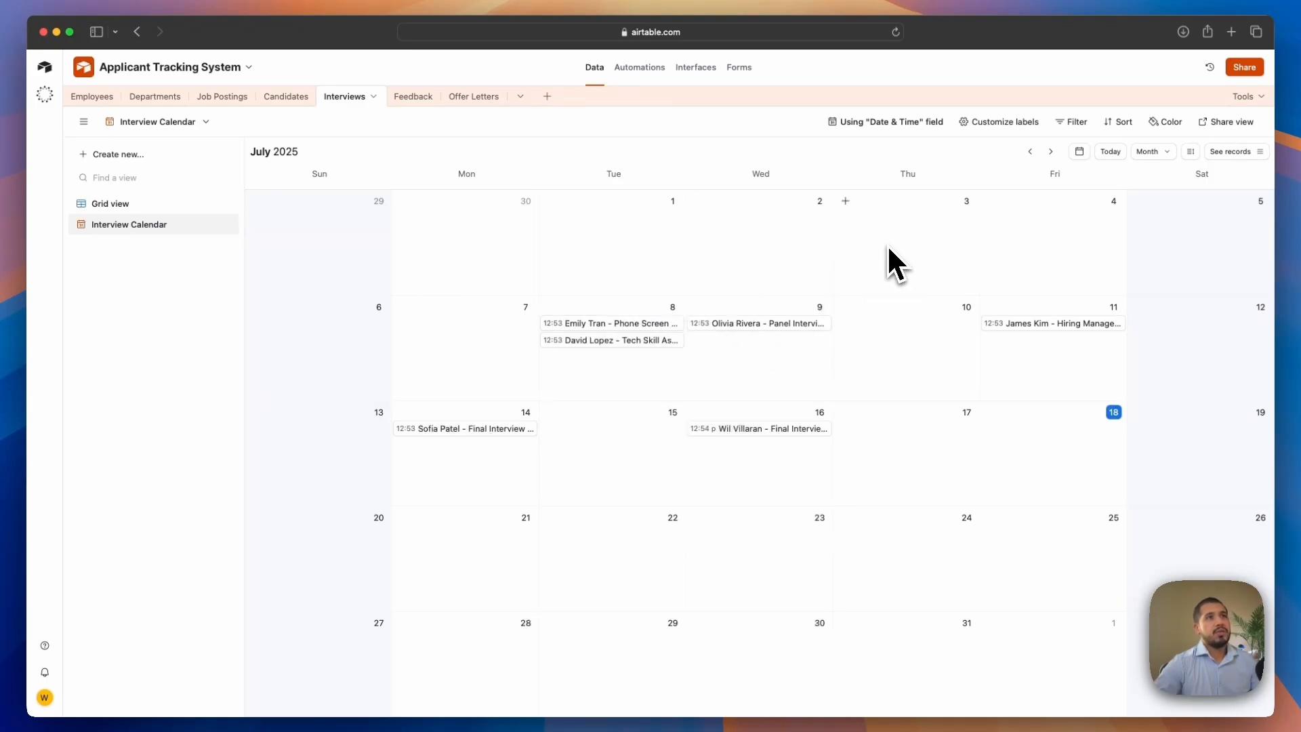
Try showing Candidate, Interview Type, Interviewer and Date & Time as calendar labels, then restore the Name label
click(998, 122)
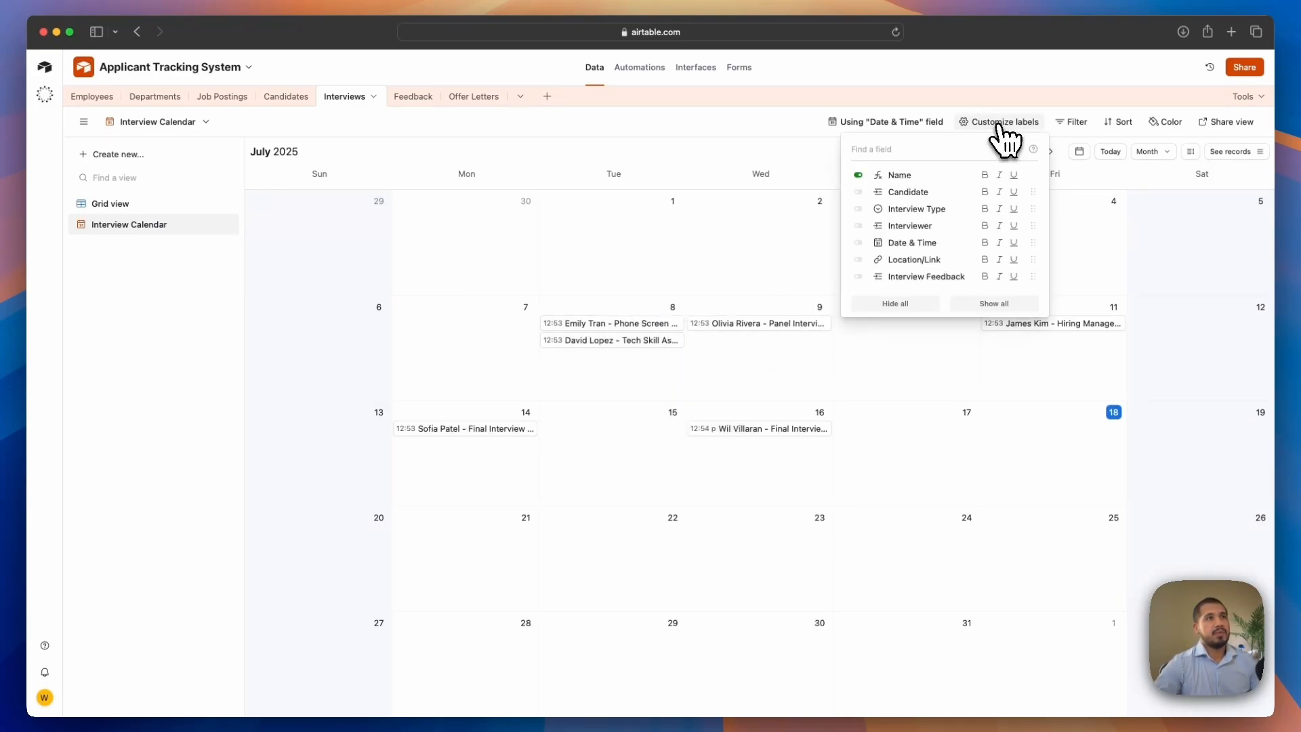
click(858, 174)
click(857, 192)
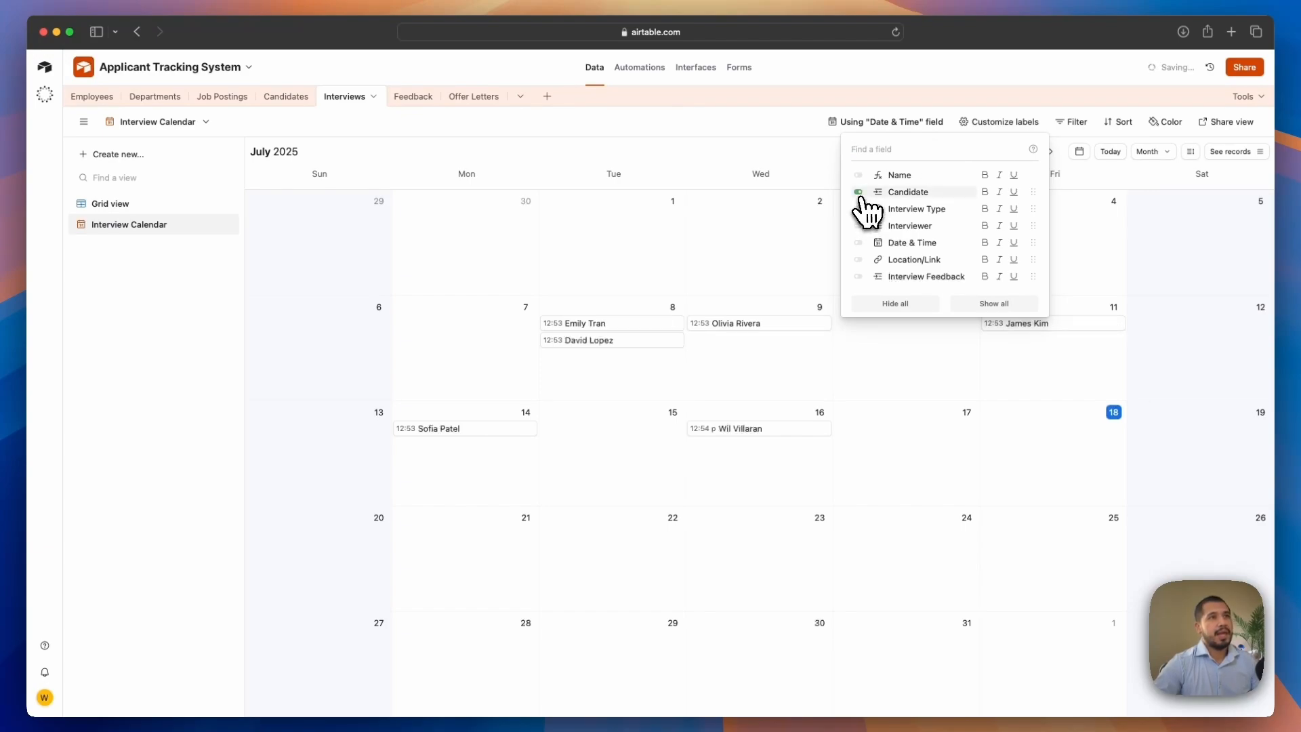
click(859, 209)
click(860, 226)
click(858, 209)
click(861, 226)
click(860, 244)
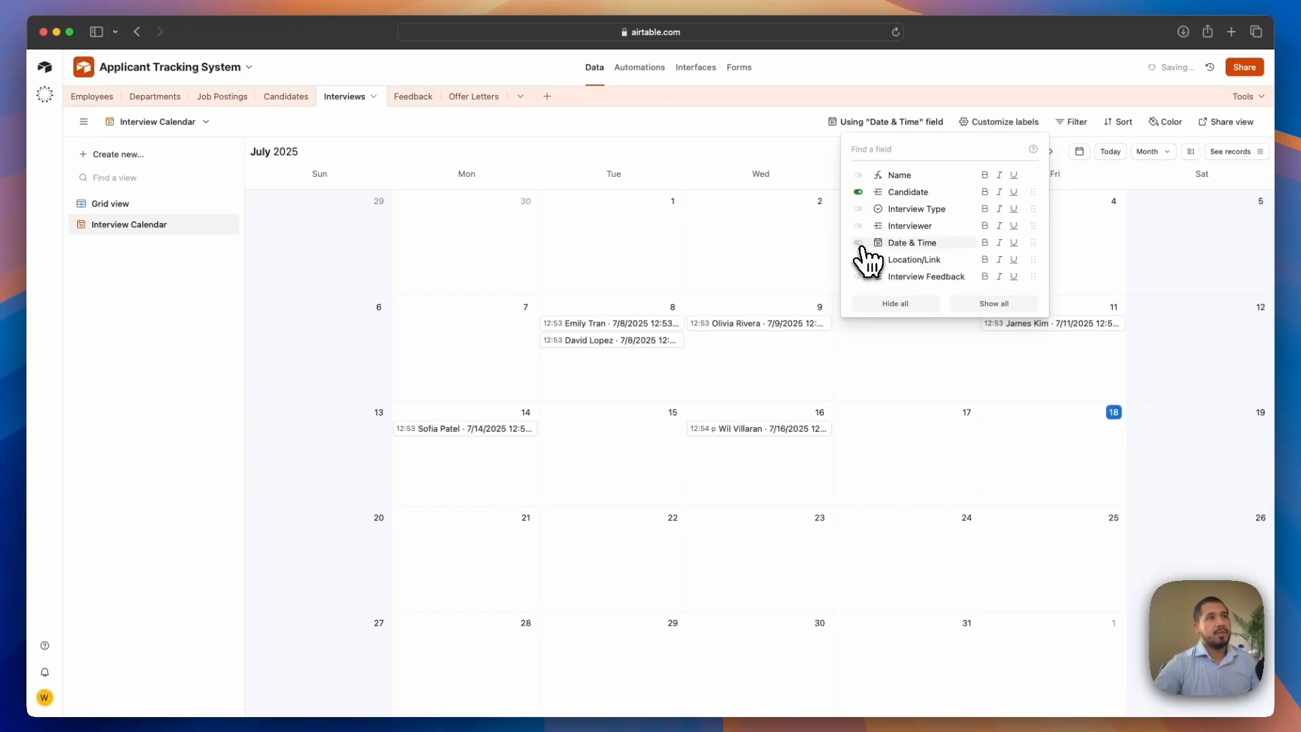
click(860, 244)
click(859, 193)
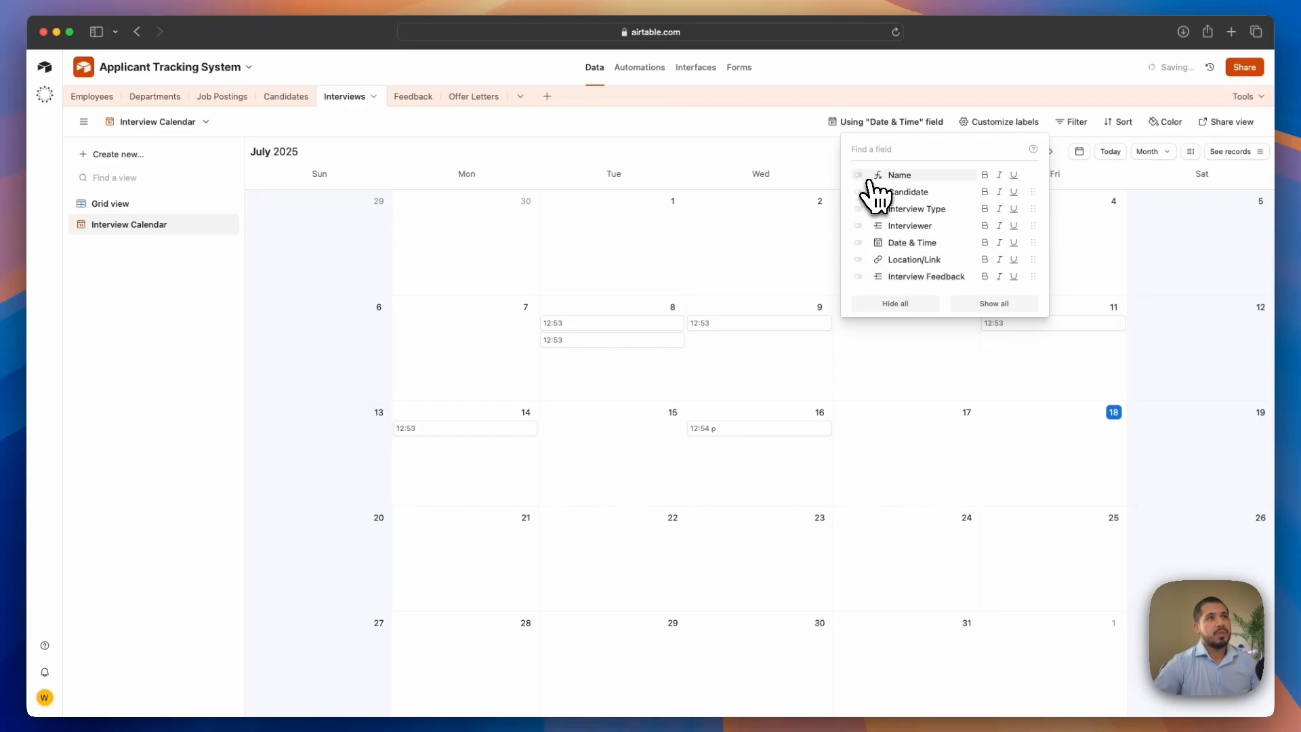
click(858, 176)
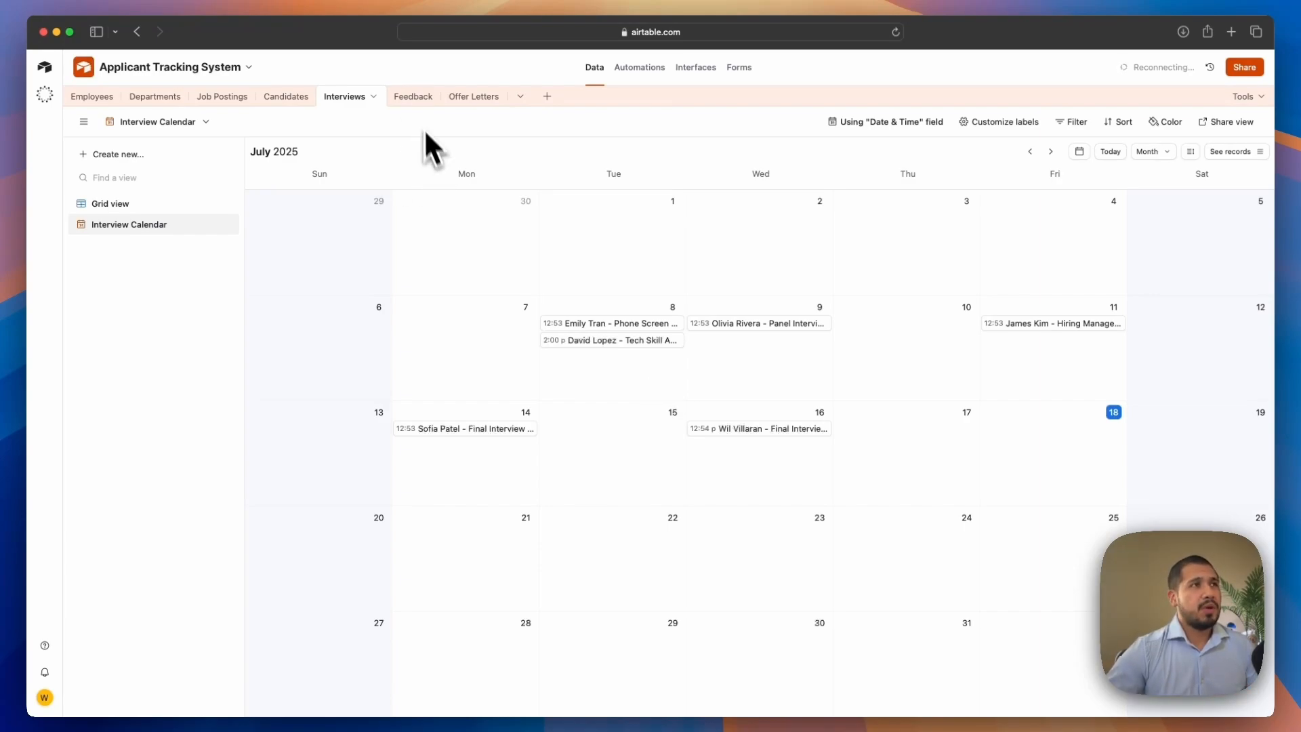
Open the Feedback table and scroll through its fields
click(413, 97)
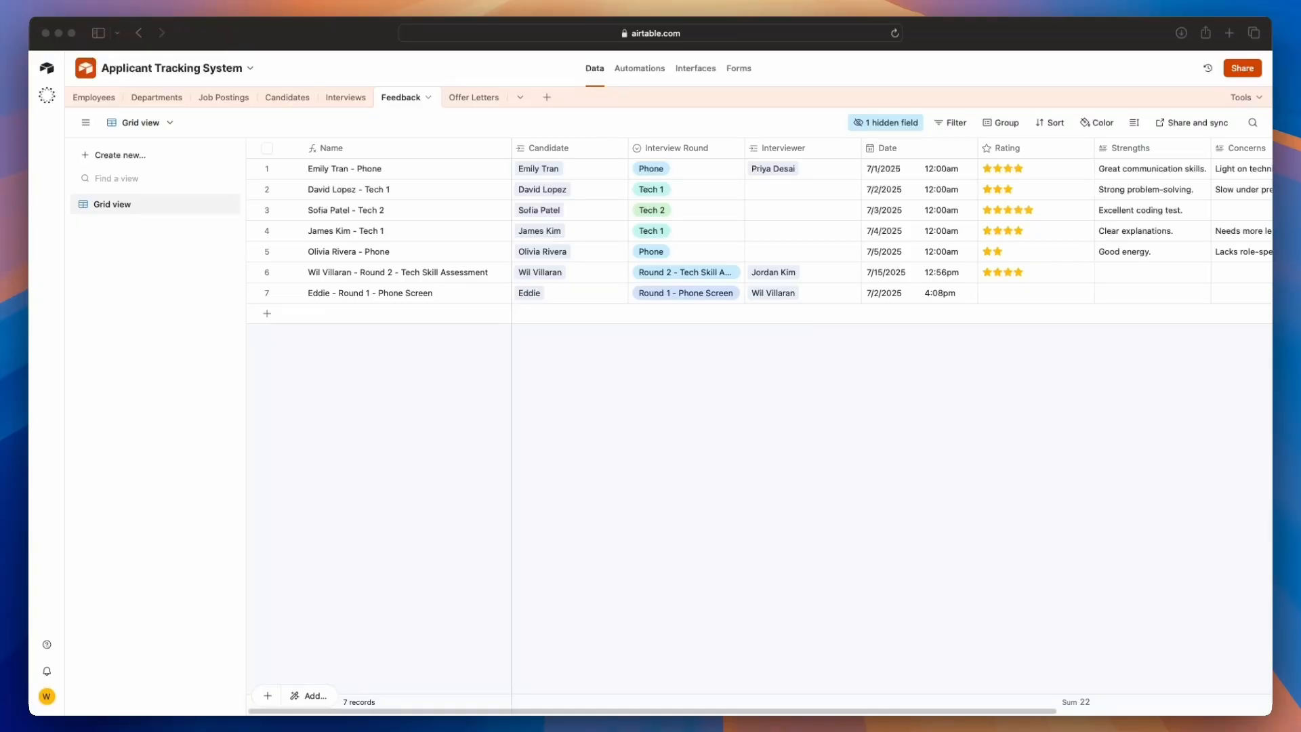
drag(897, 710, 952, 722)
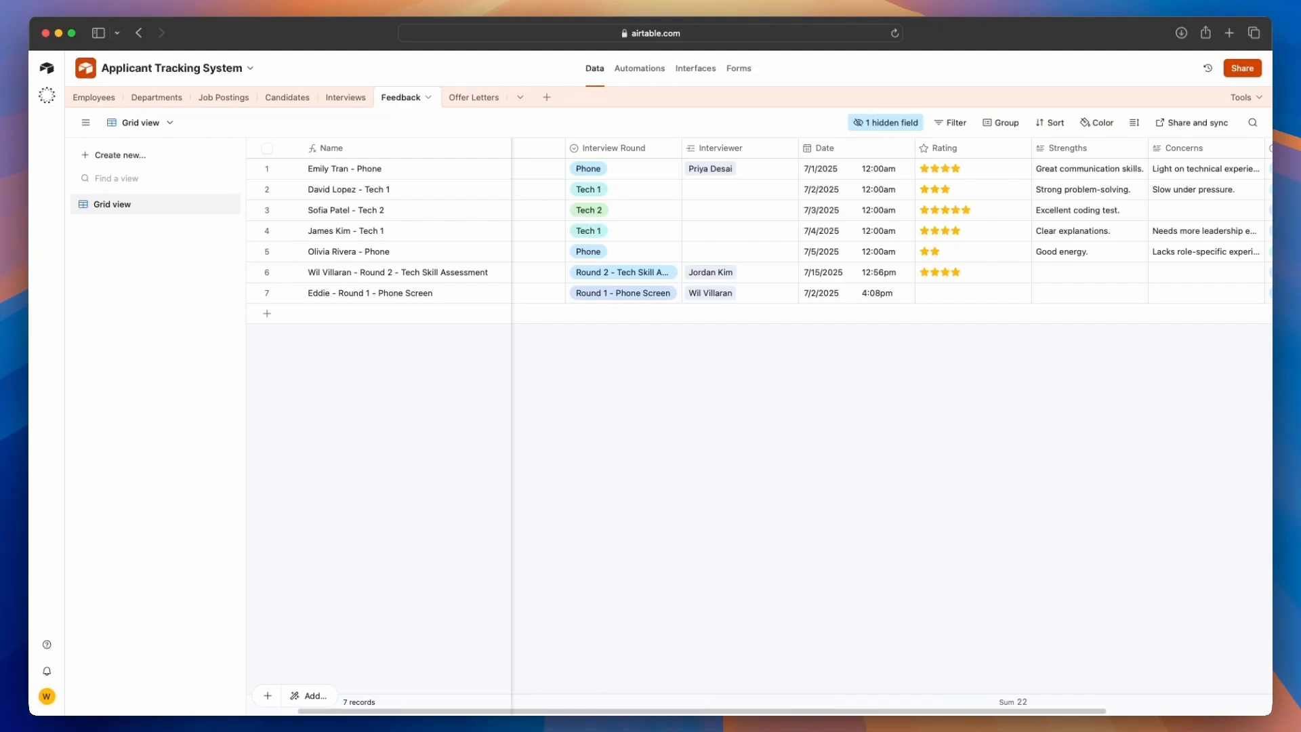
Create a new grid view in the Feedback table named Feedback
click(114, 157)
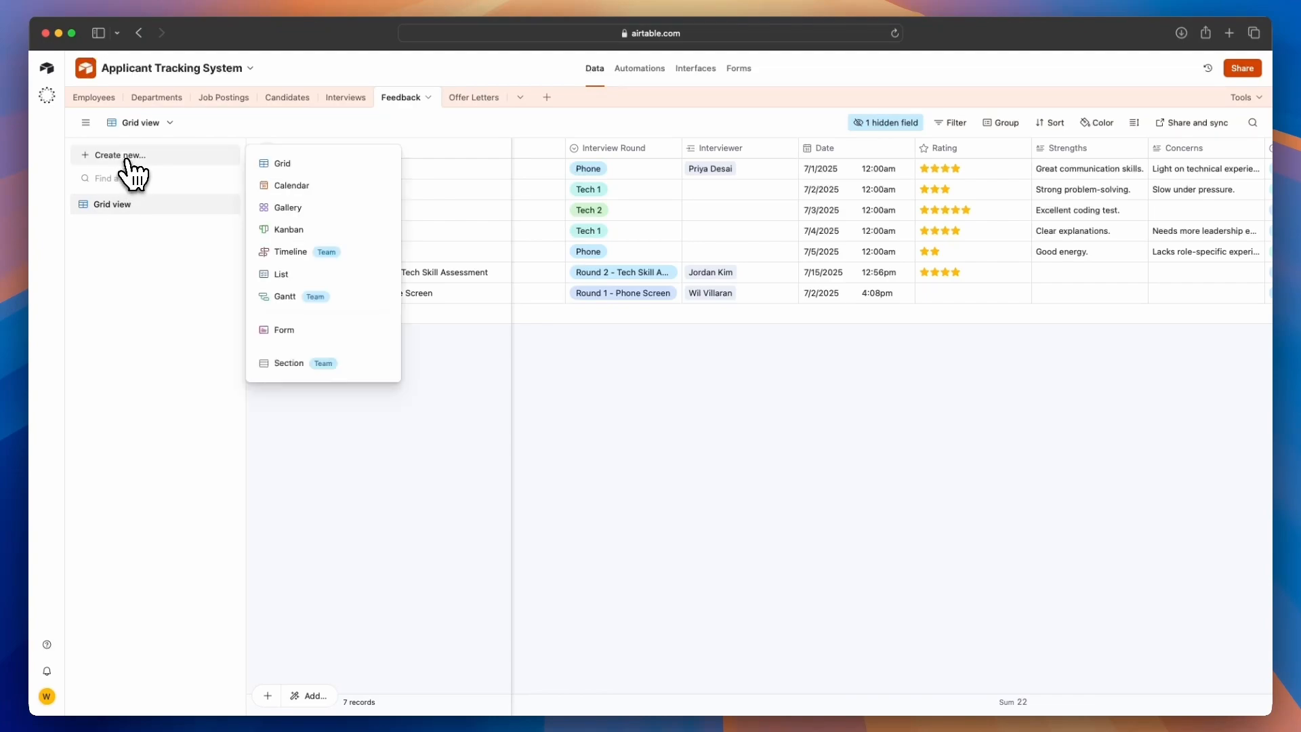
click(288, 168)
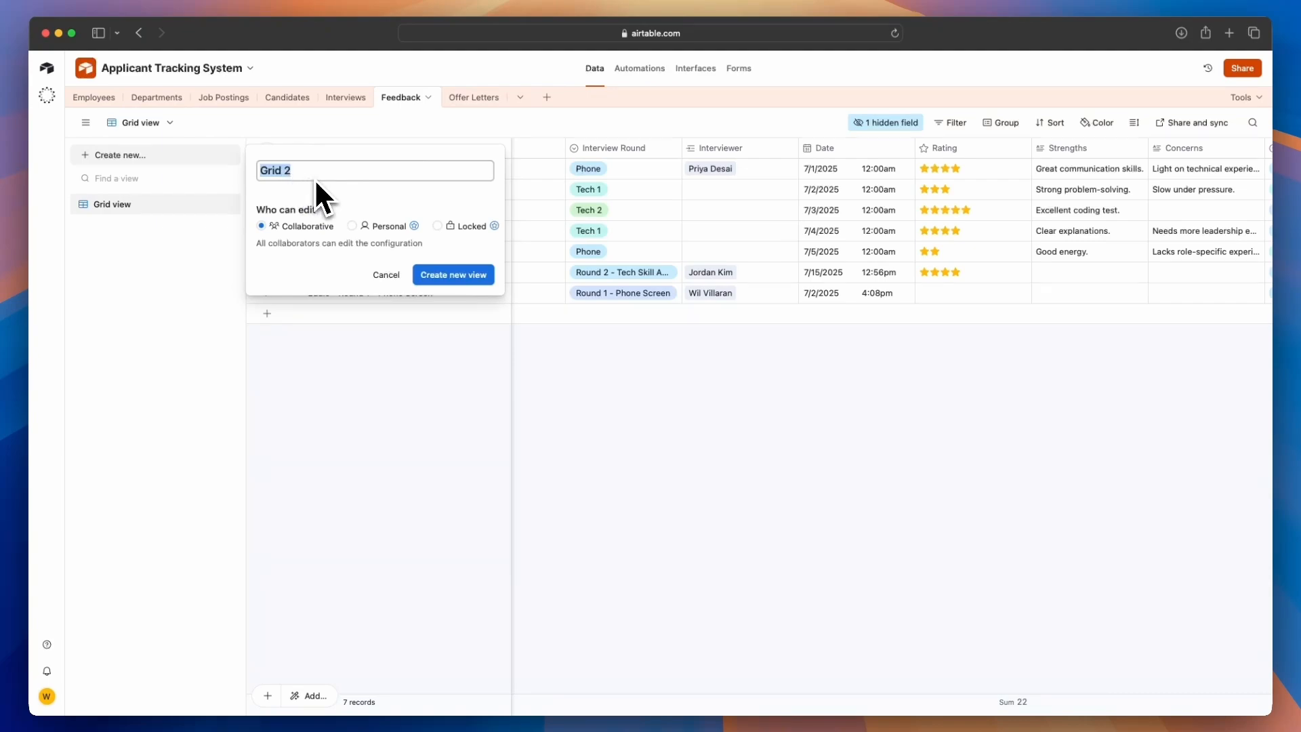
text(Feedback)
key(Return)
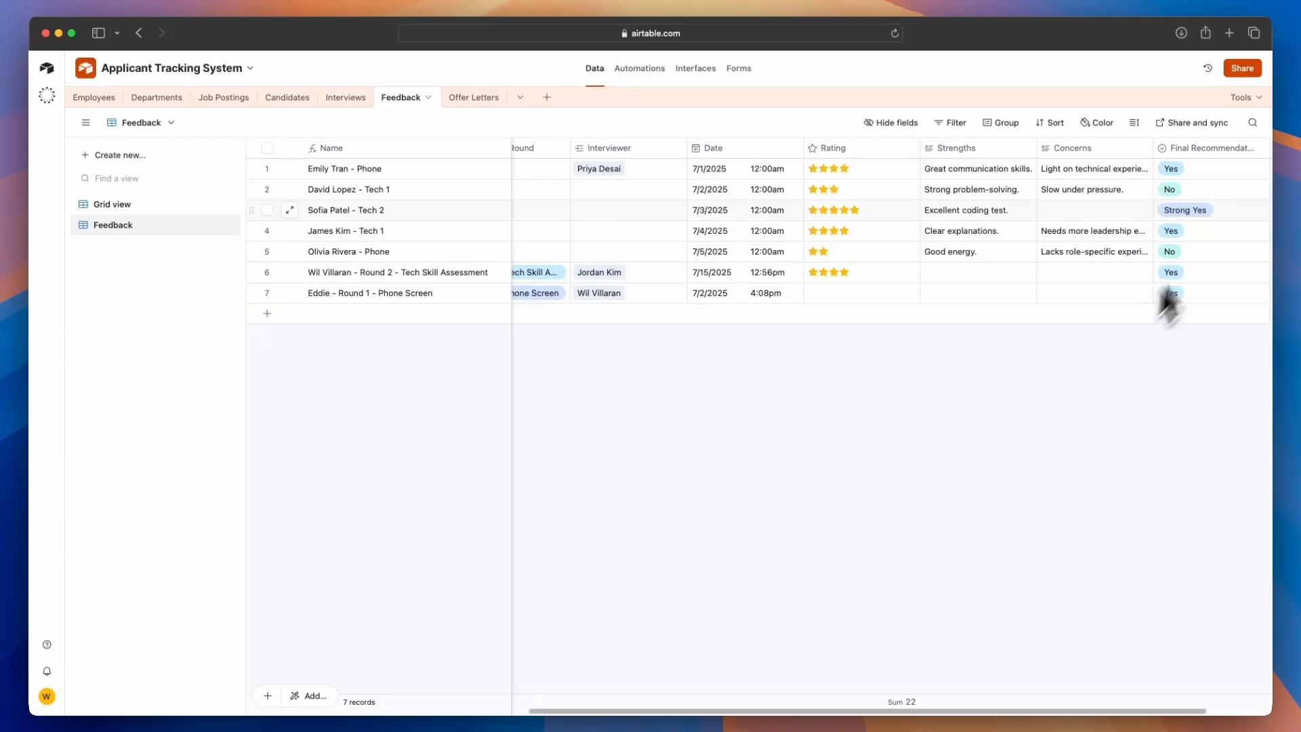
Filter the Feedback view to show only records where Rating is empty
scroll(820, 711, left, 5)
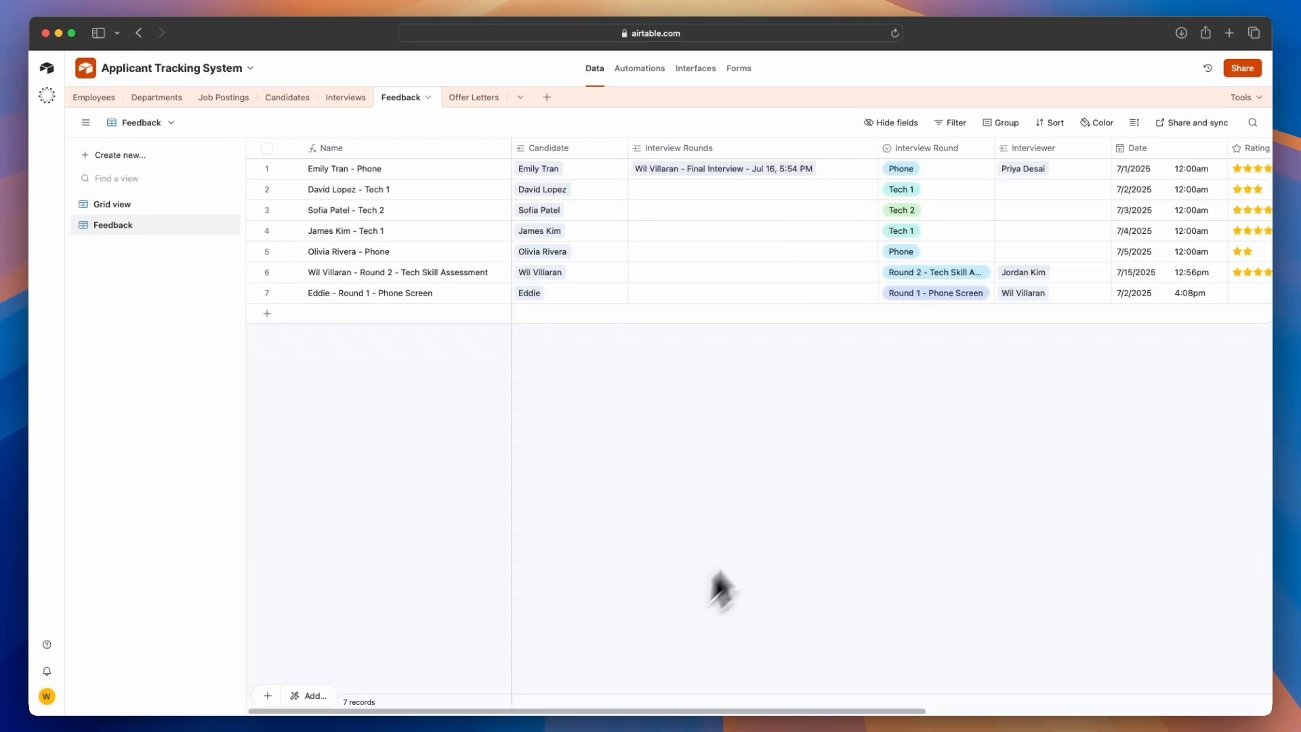
click(954, 122)
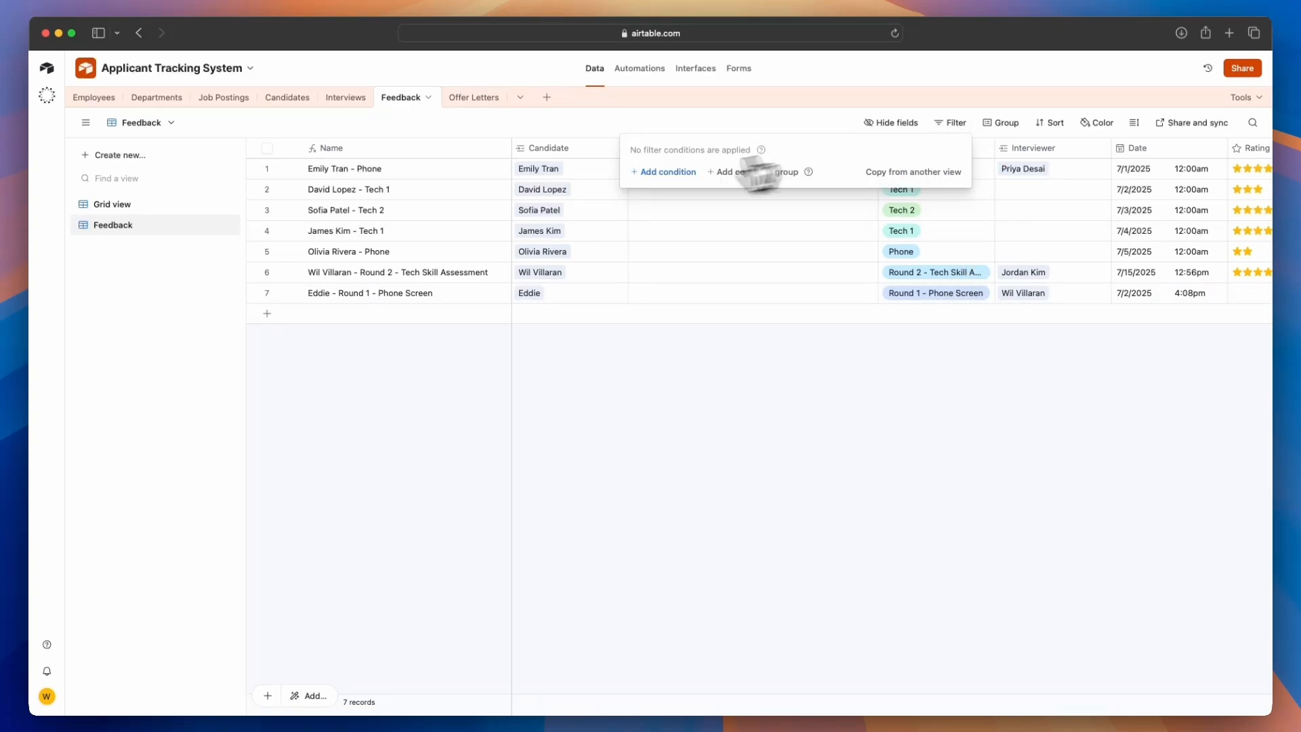
click(663, 172)
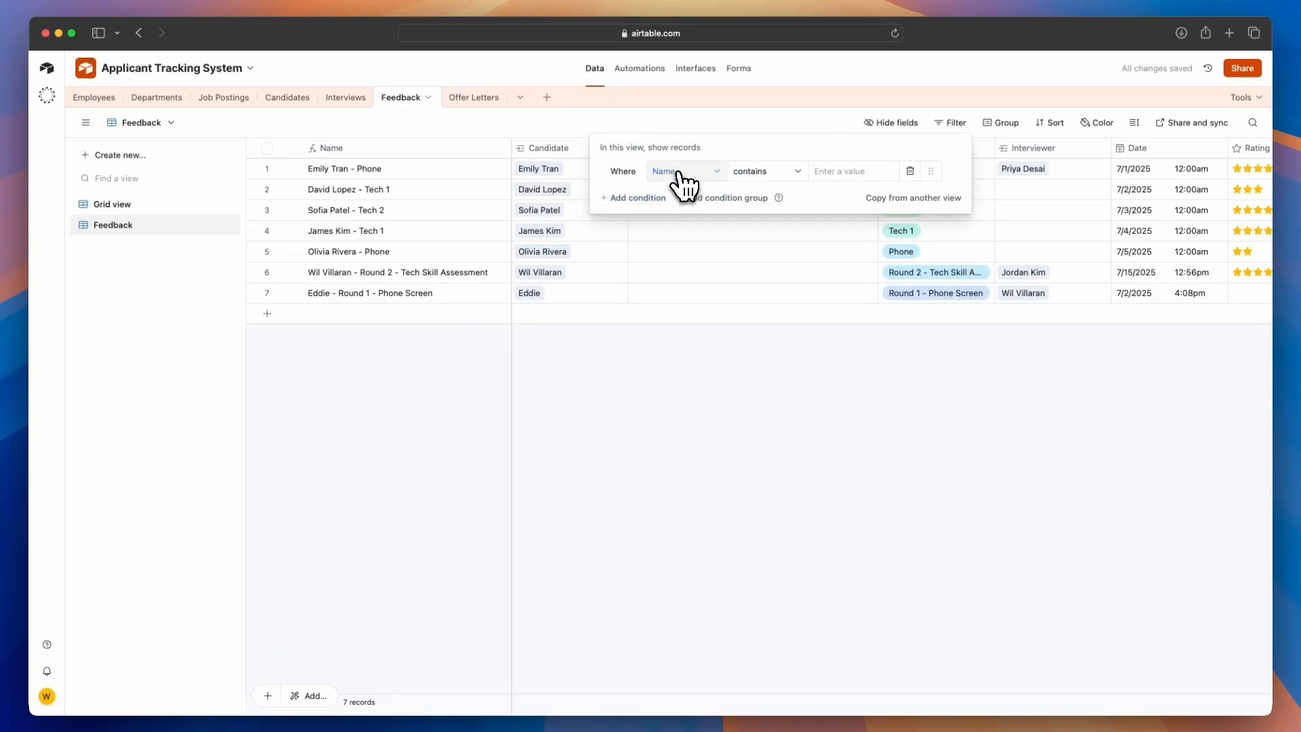
click(677, 174)
click(685, 265)
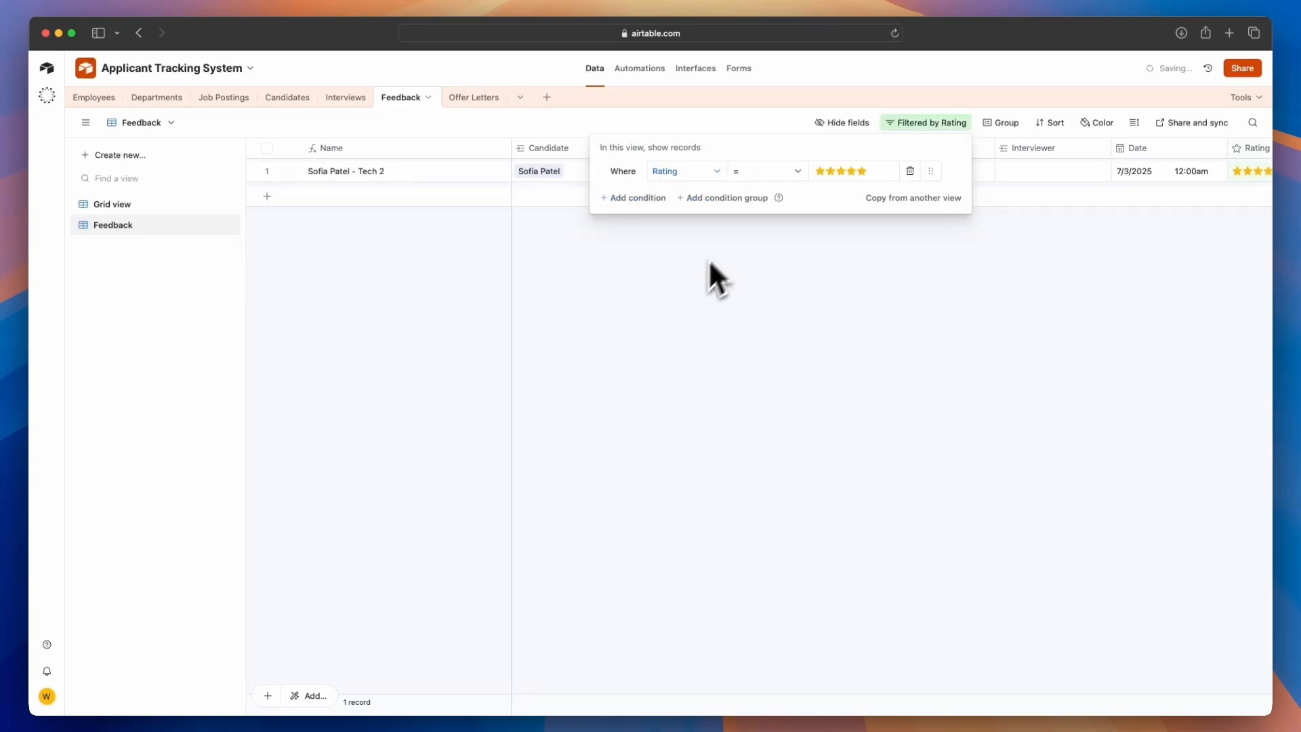
click(779, 175)
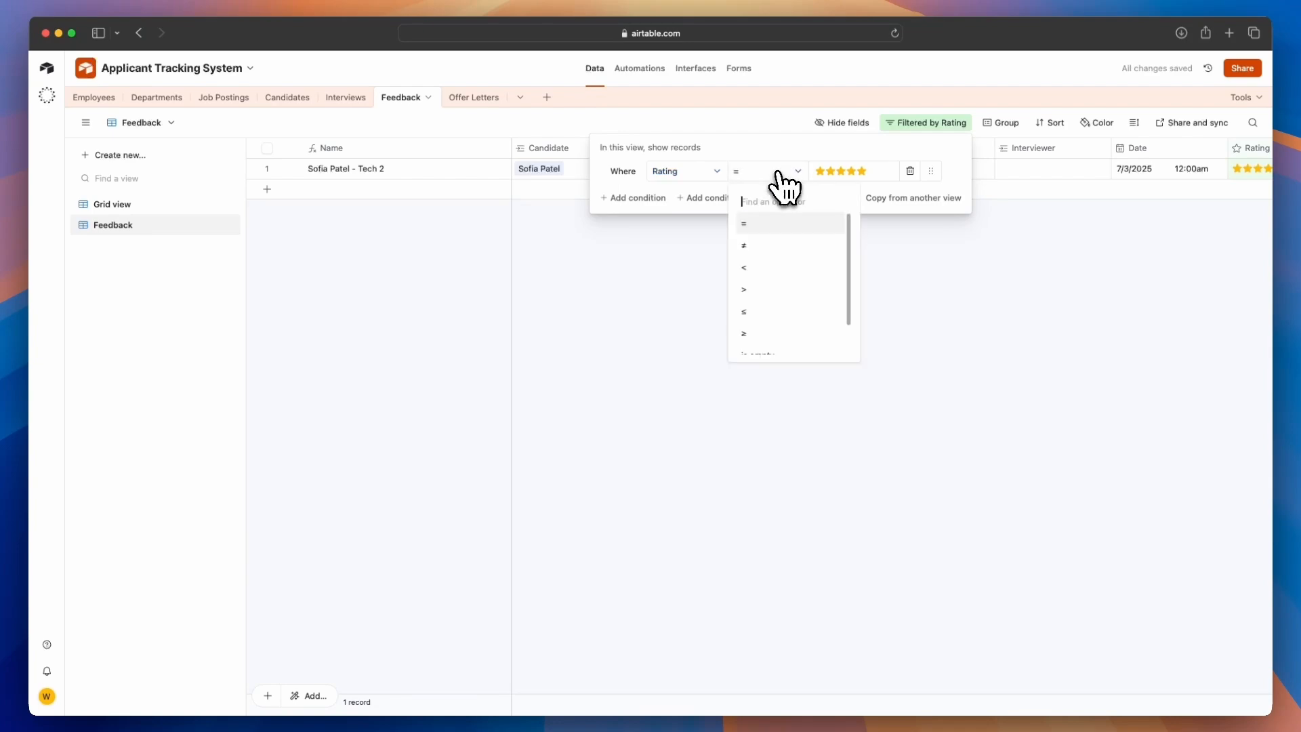
scroll(779, 278, down, 1)
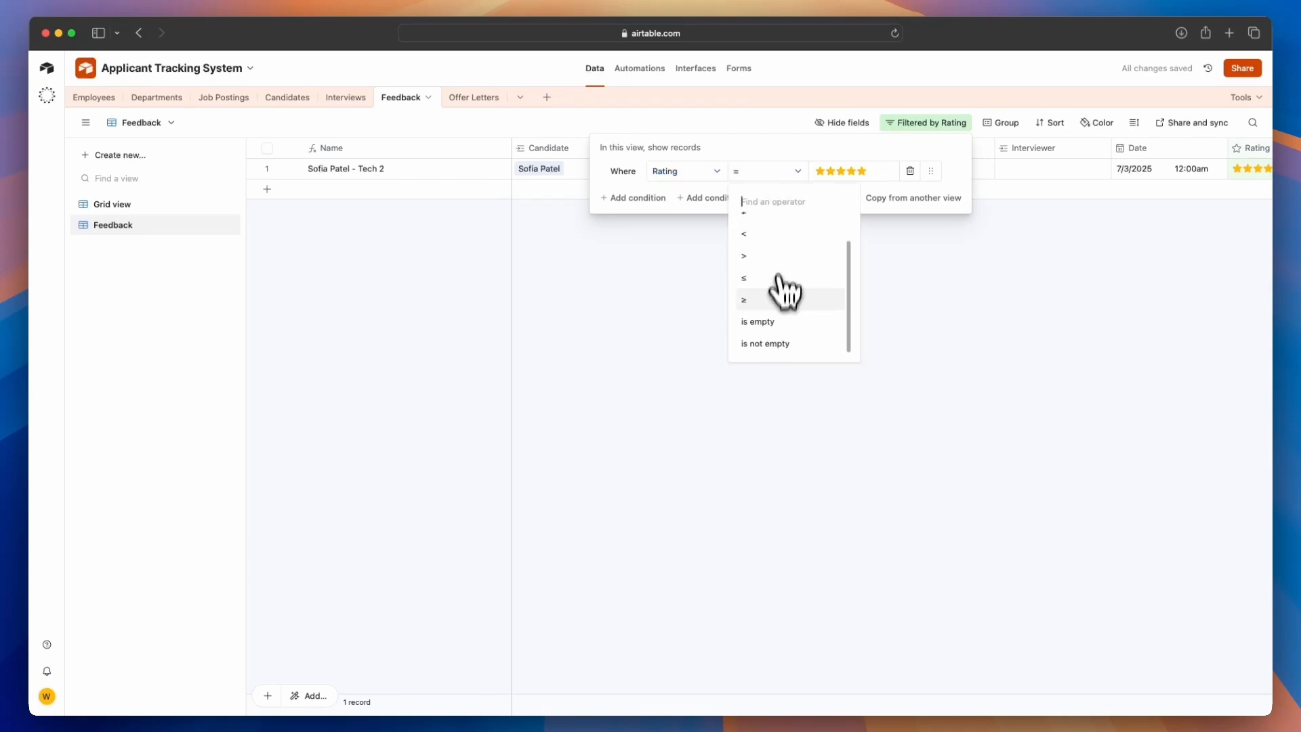
click(779, 321)
click(844, 292)
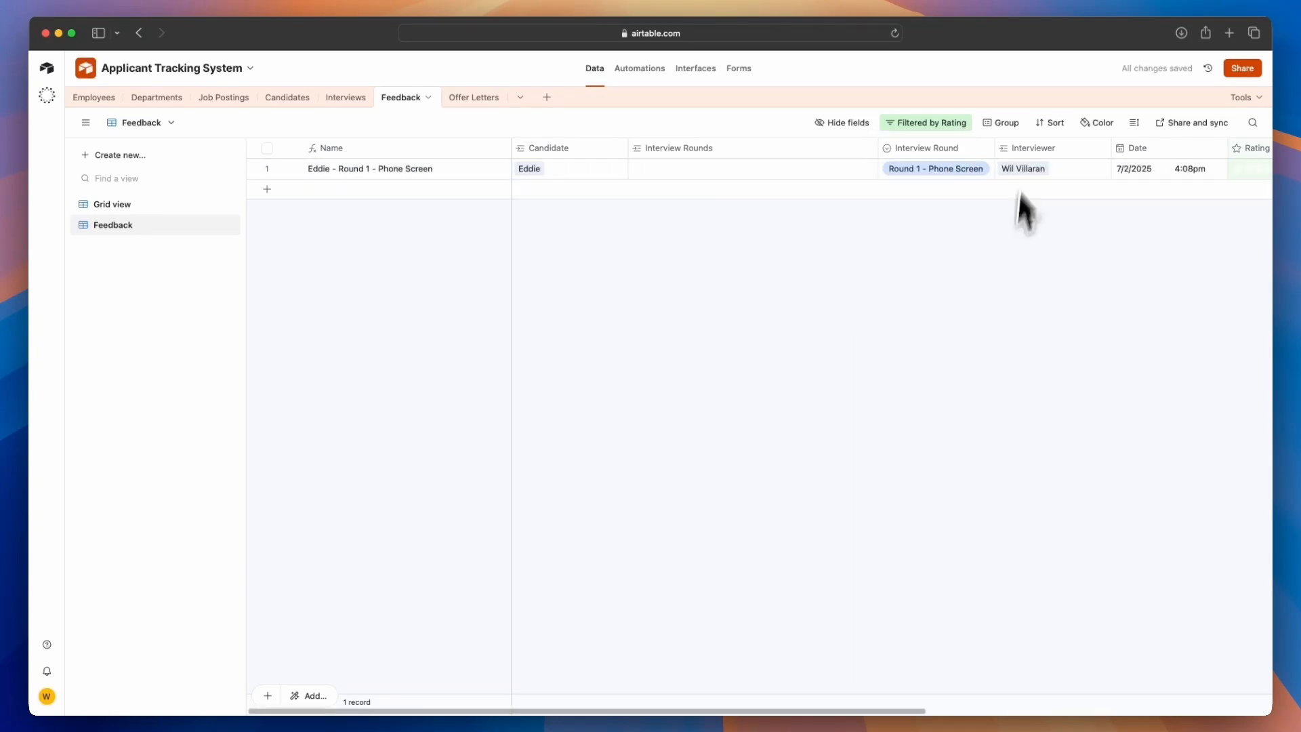
Add an OR filter condition showing records whose Final Recommendation is empty
drag(714, 713, 644, 716)
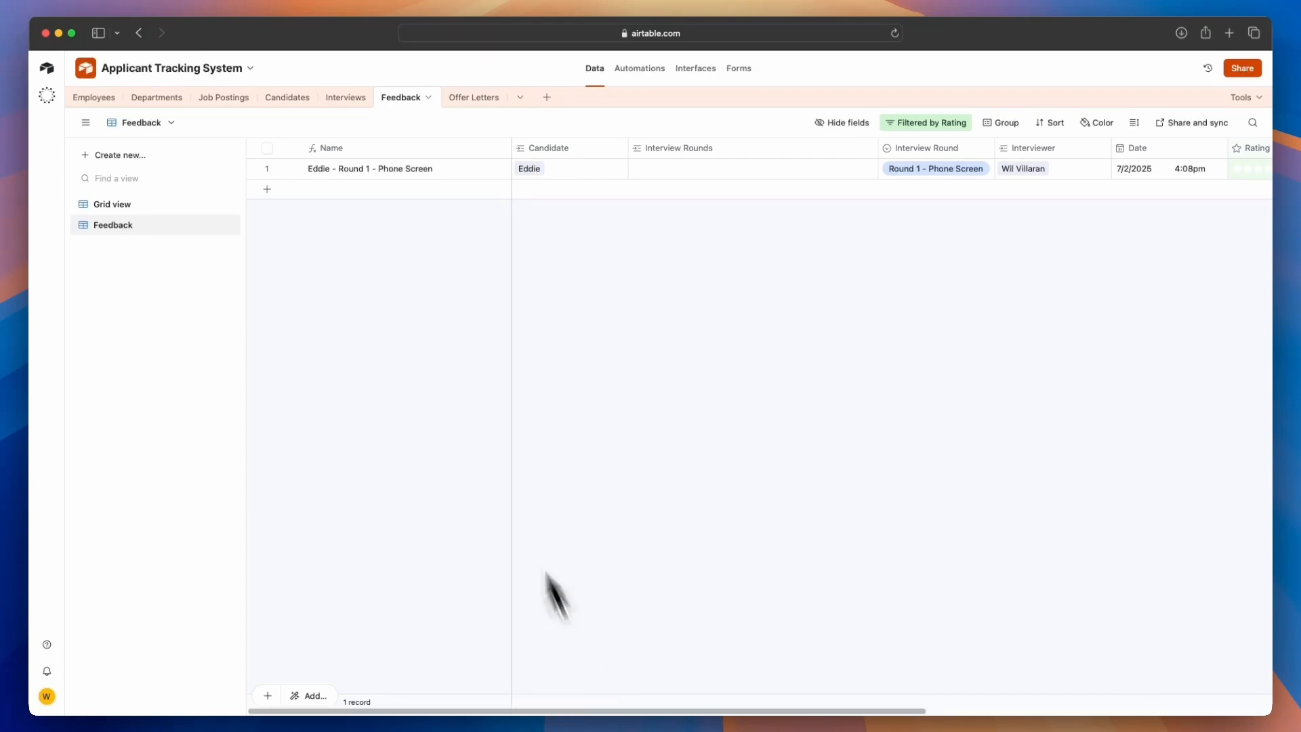
click(945, 124)
click(635, 200)
click(622, 197)
click(618, 242)
click(694, 198)
scroll(701, 352, down, 5)
click(699, 368)
click(725, 199)
click(716, 336)
click(825, 326)
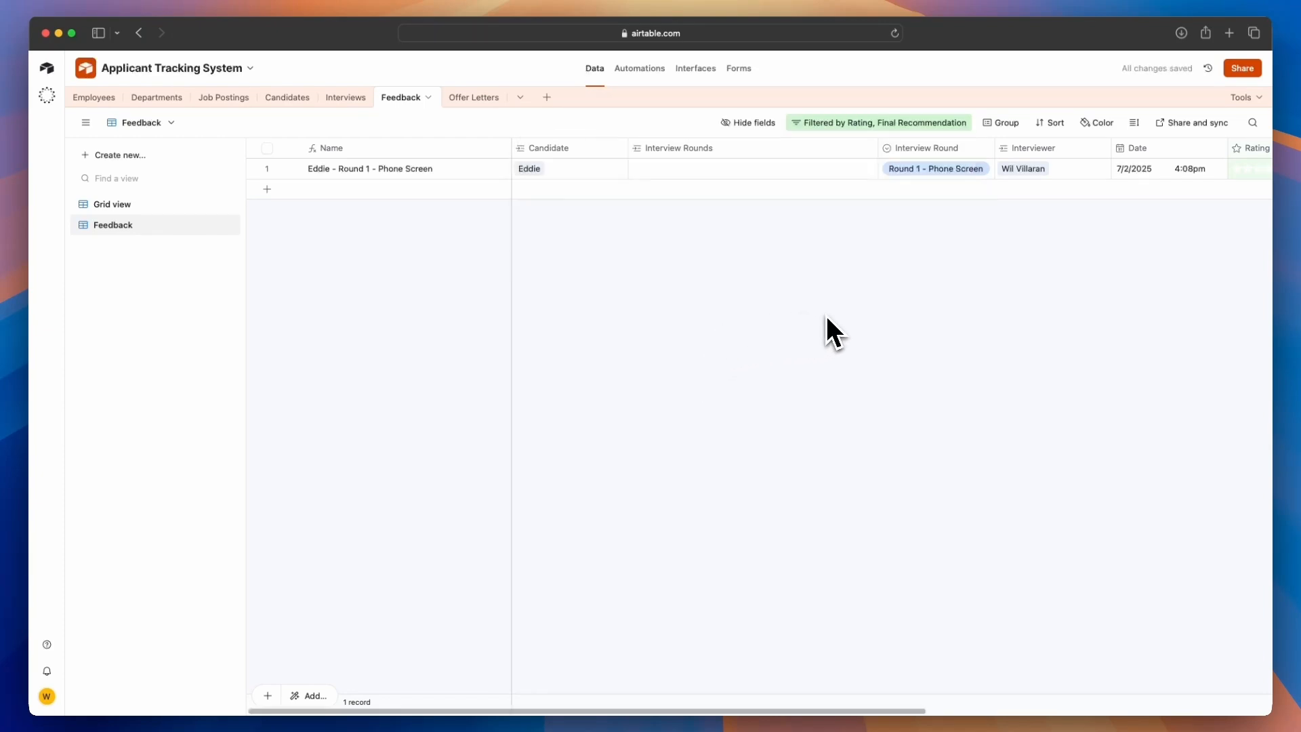
Give Eddie's Round 1 phone screen feedback a 5-star rating
scroll(891, 707, right, 3)
drag(891, 710, 1029, 708)
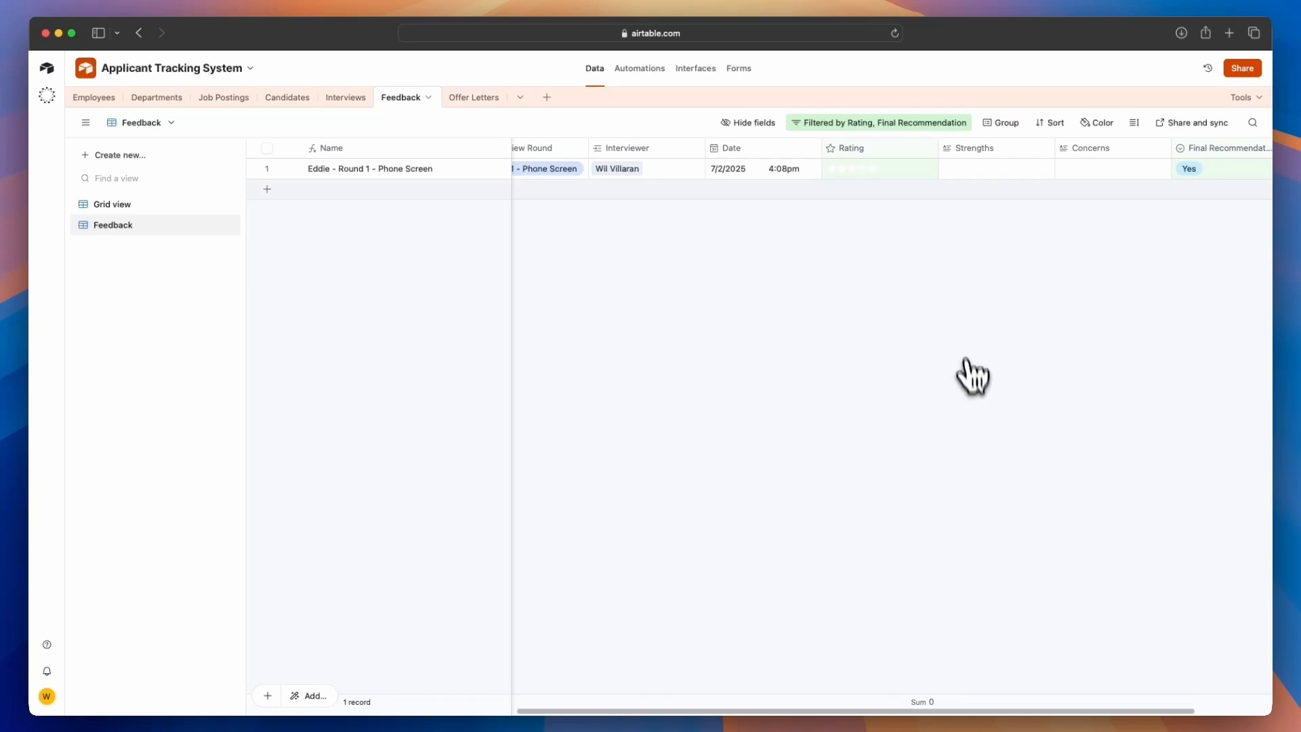
click(874, 169)
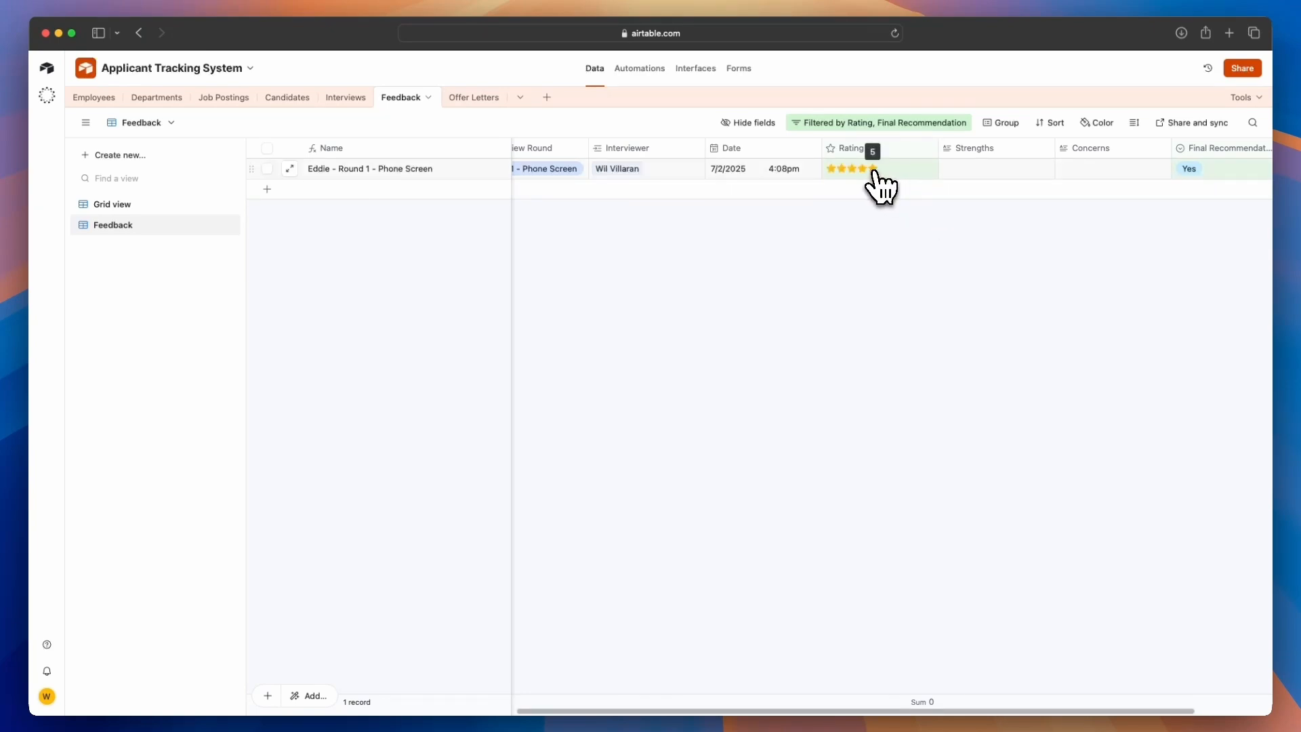
click(873, 169)
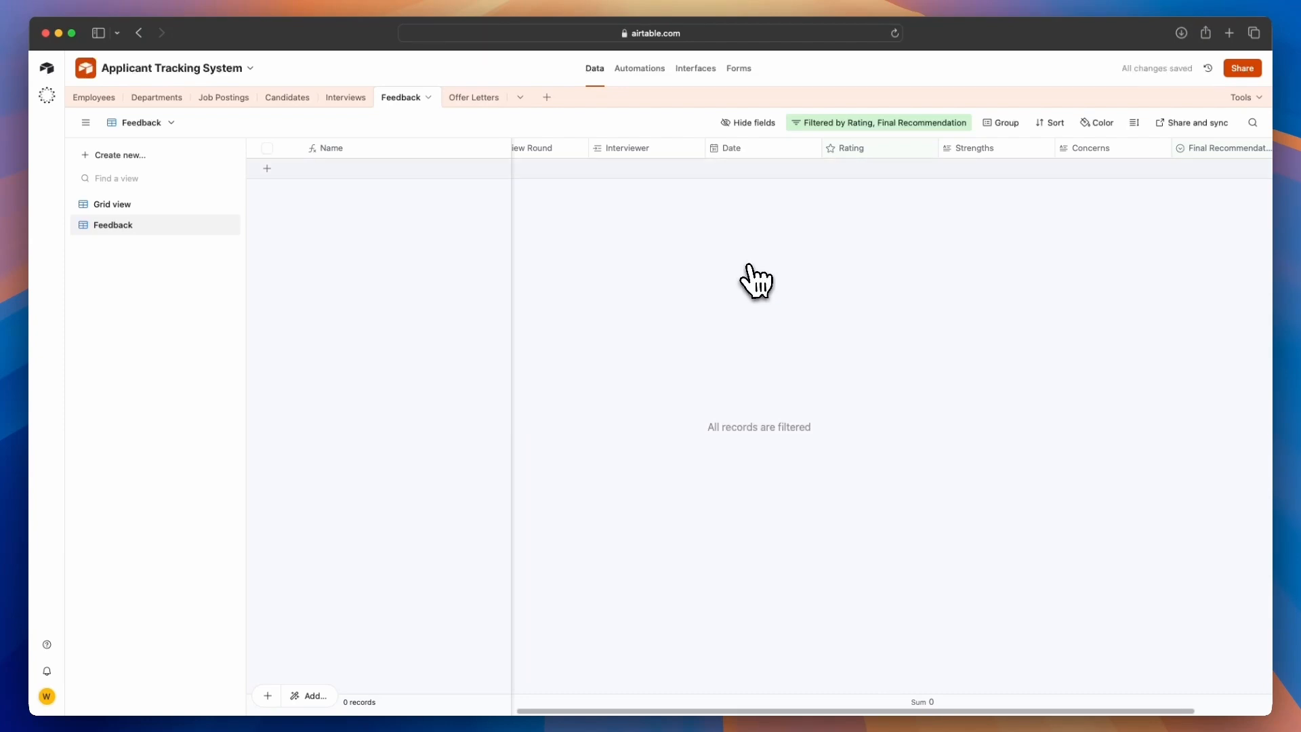
Clear Eddie's Final Recommendation in the main grid view and return to the Feedback view
click(143, 211)
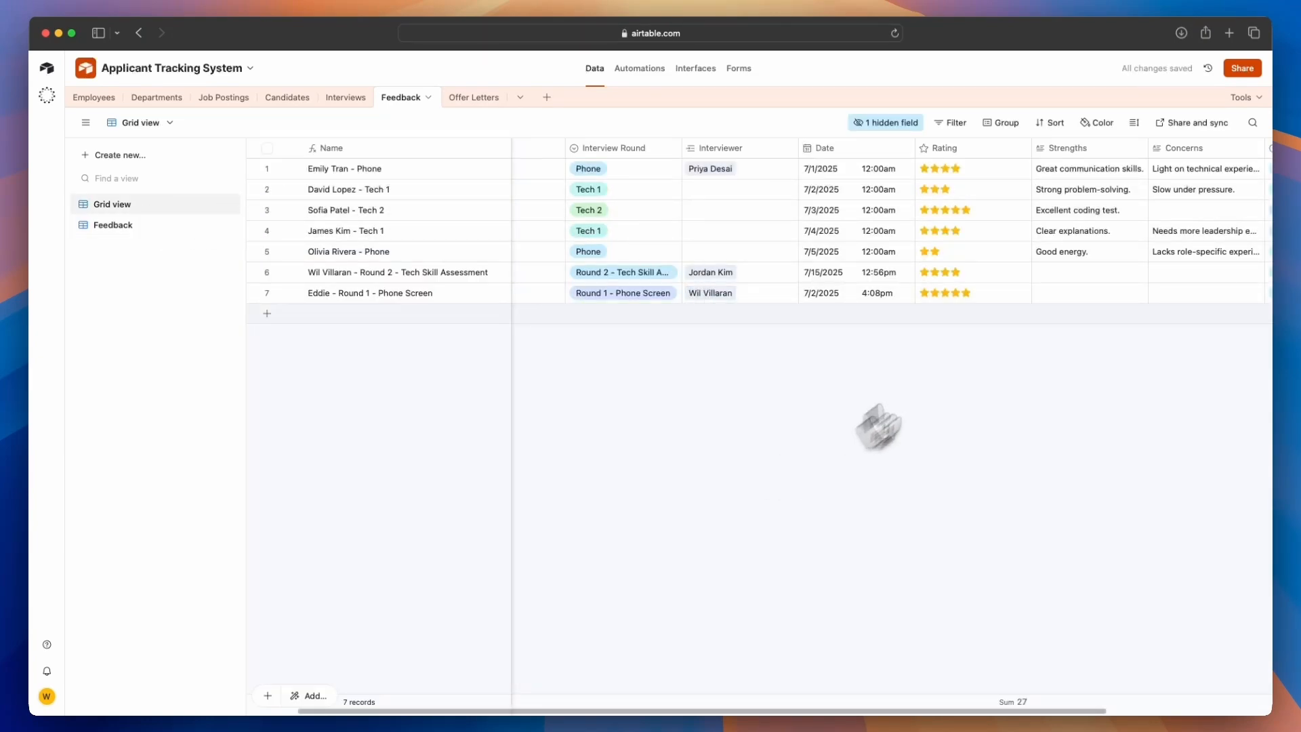
drag(806, 712, 1011, 712)
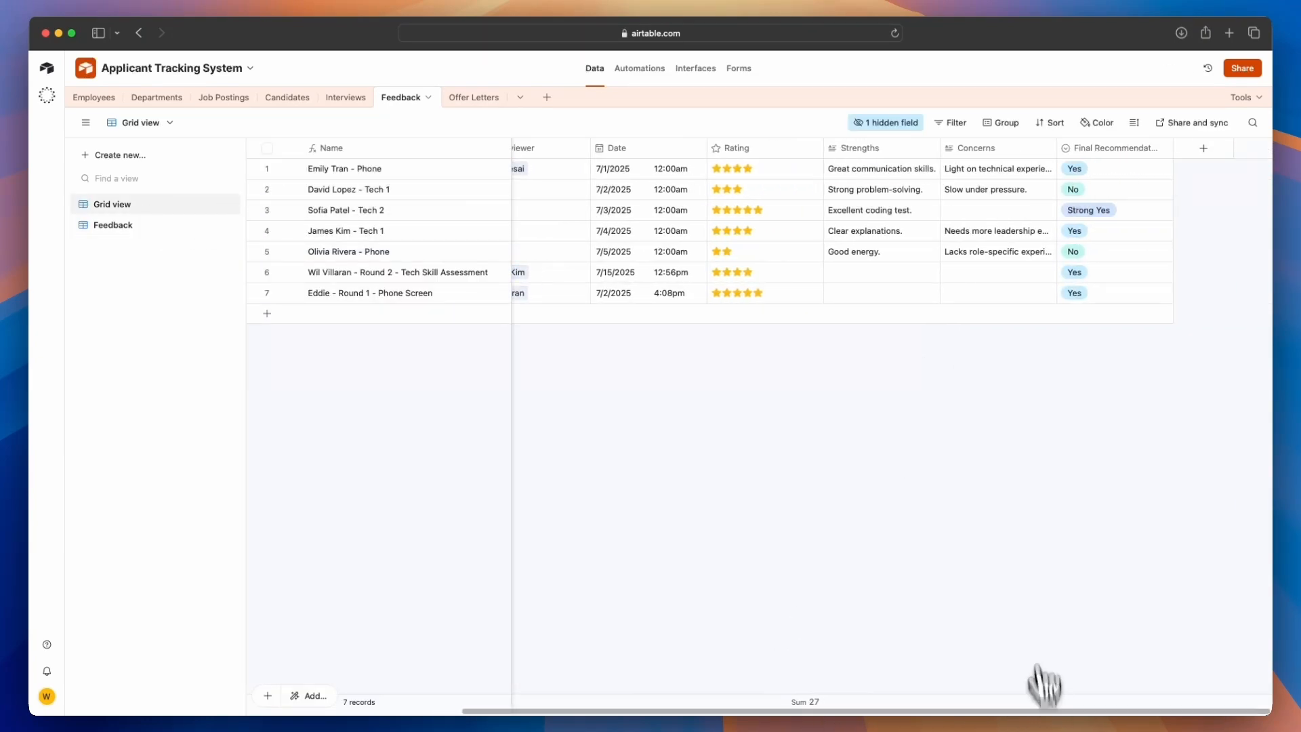
click(1084, 298)
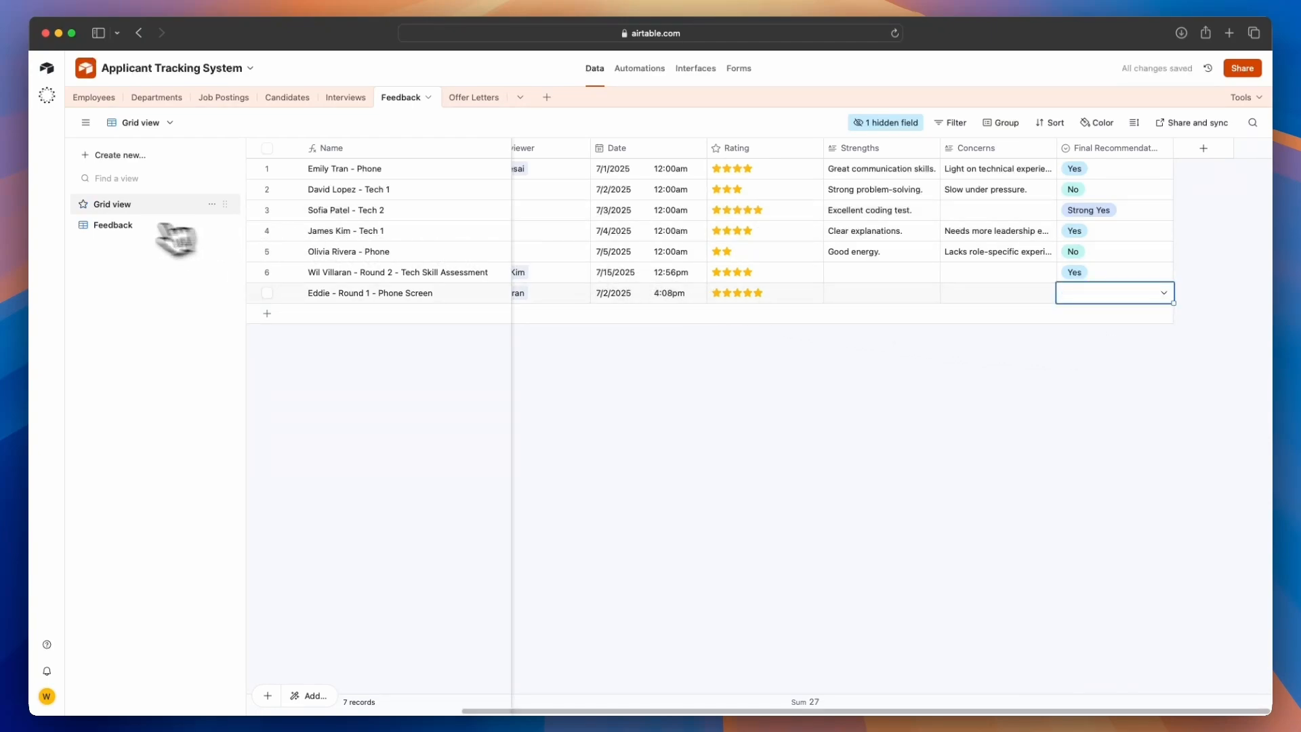
click(126, 225)
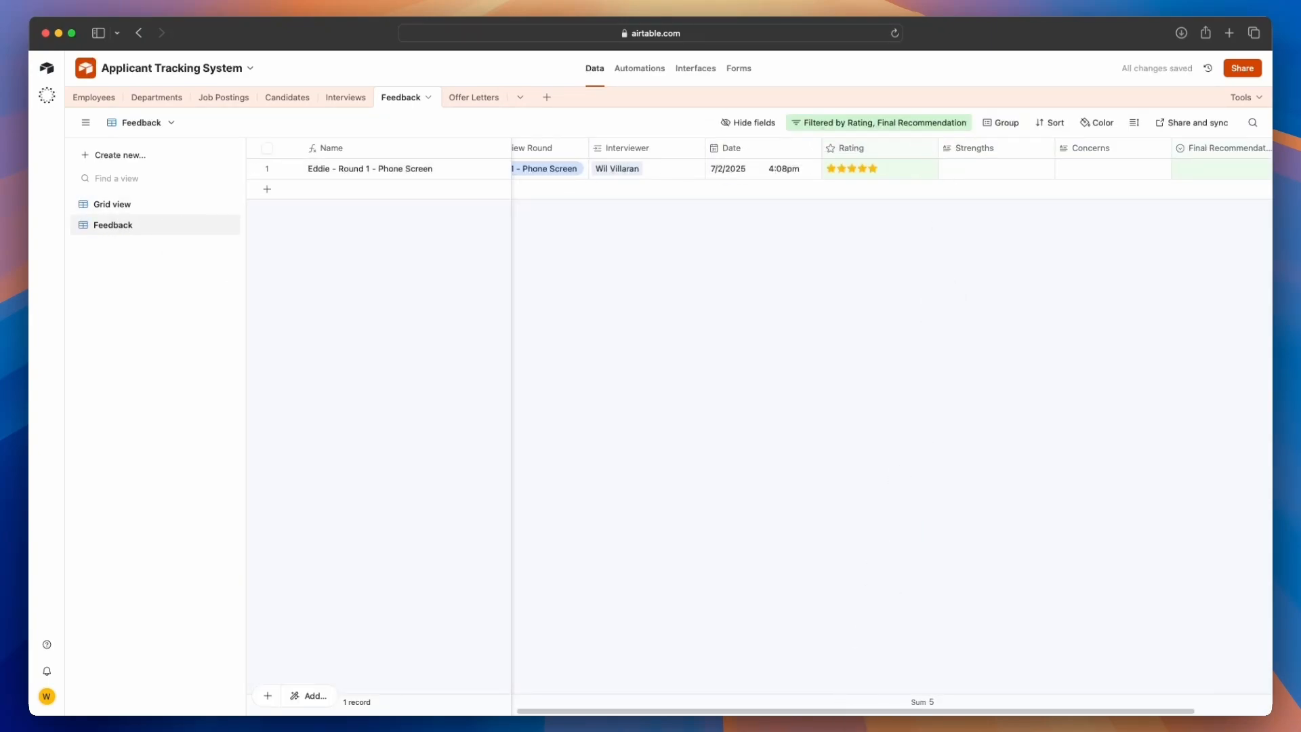
Open the Offer Letters table
drag(843, 713, 924, 720)
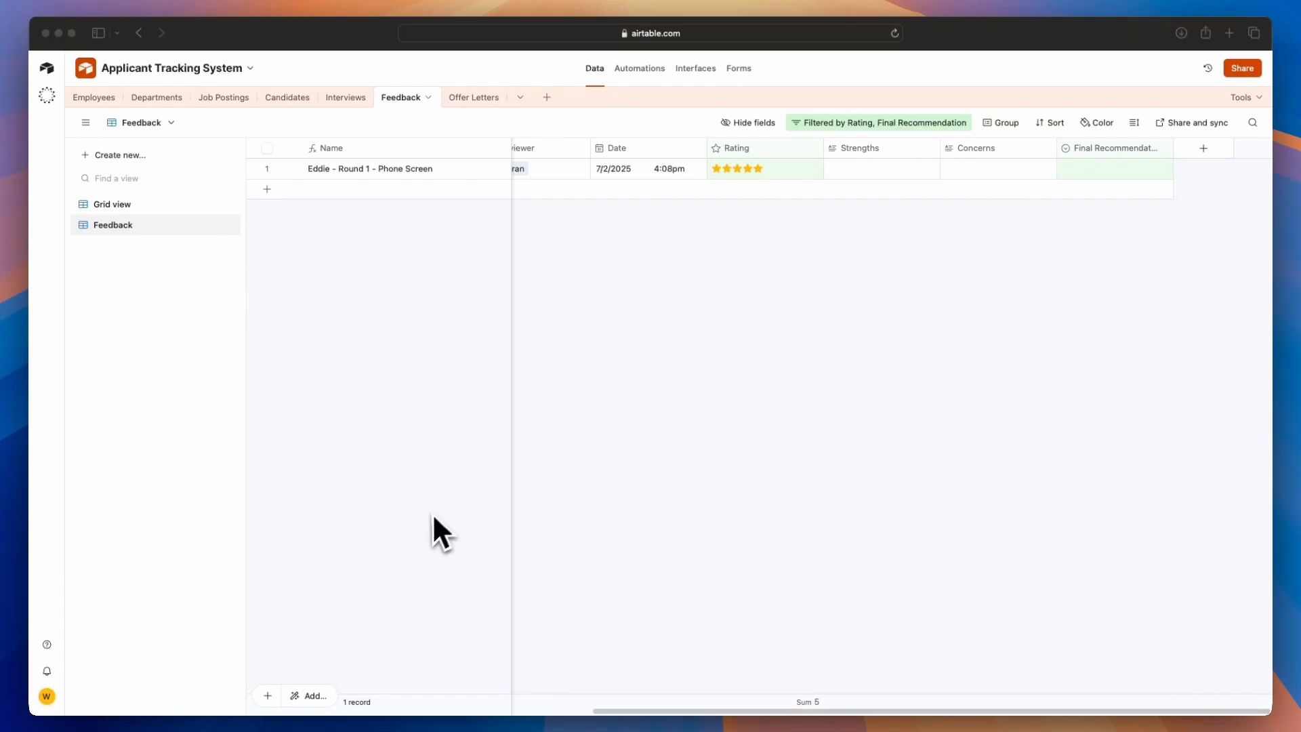
click(477, 100)
double_click(477, 99)
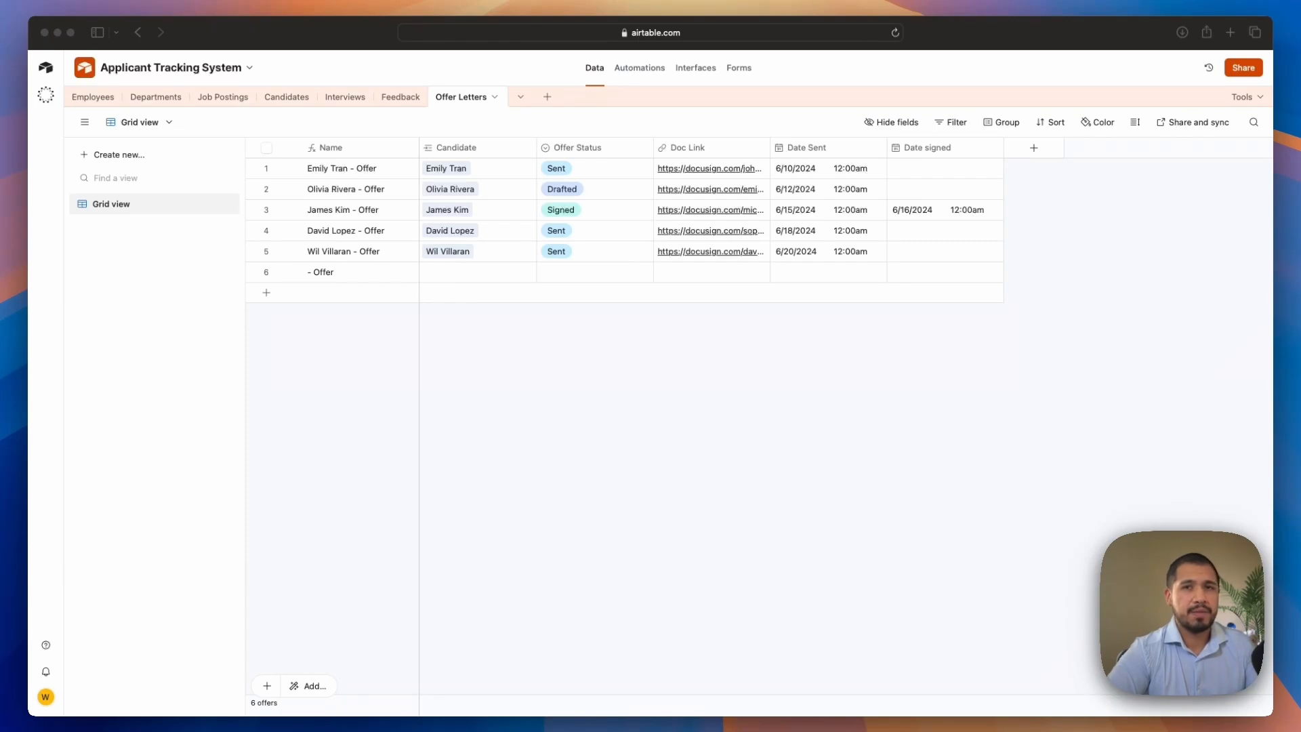
Create a new grid view named Offers and Signed
click(128, 154)
click(286, 164)
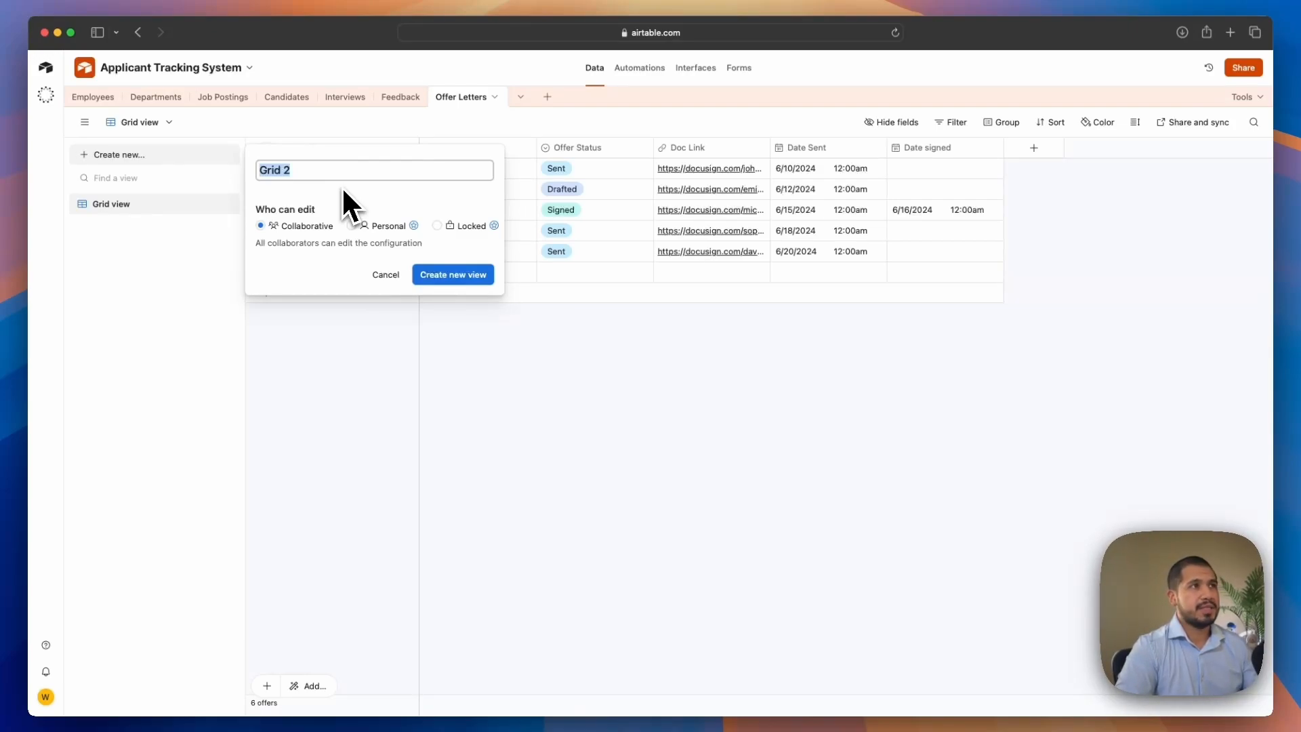
text(Offers and Signed)
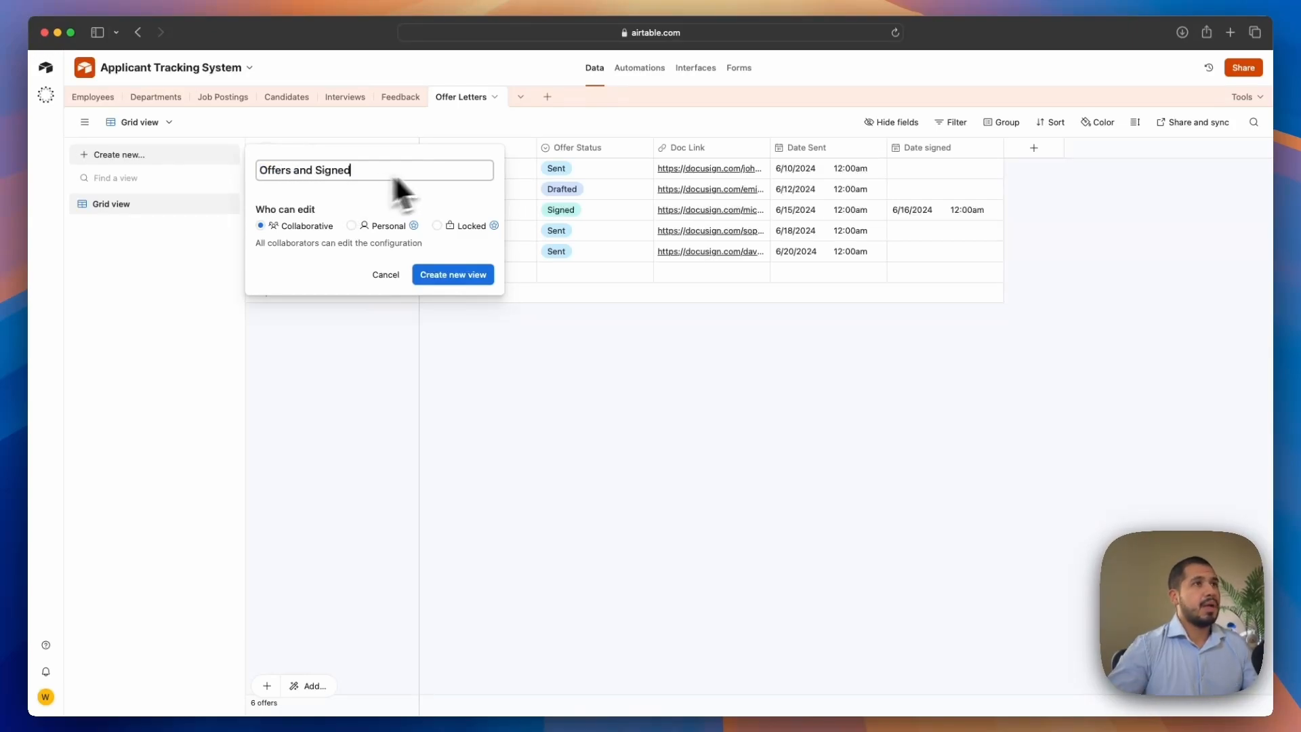
click(471, 275)
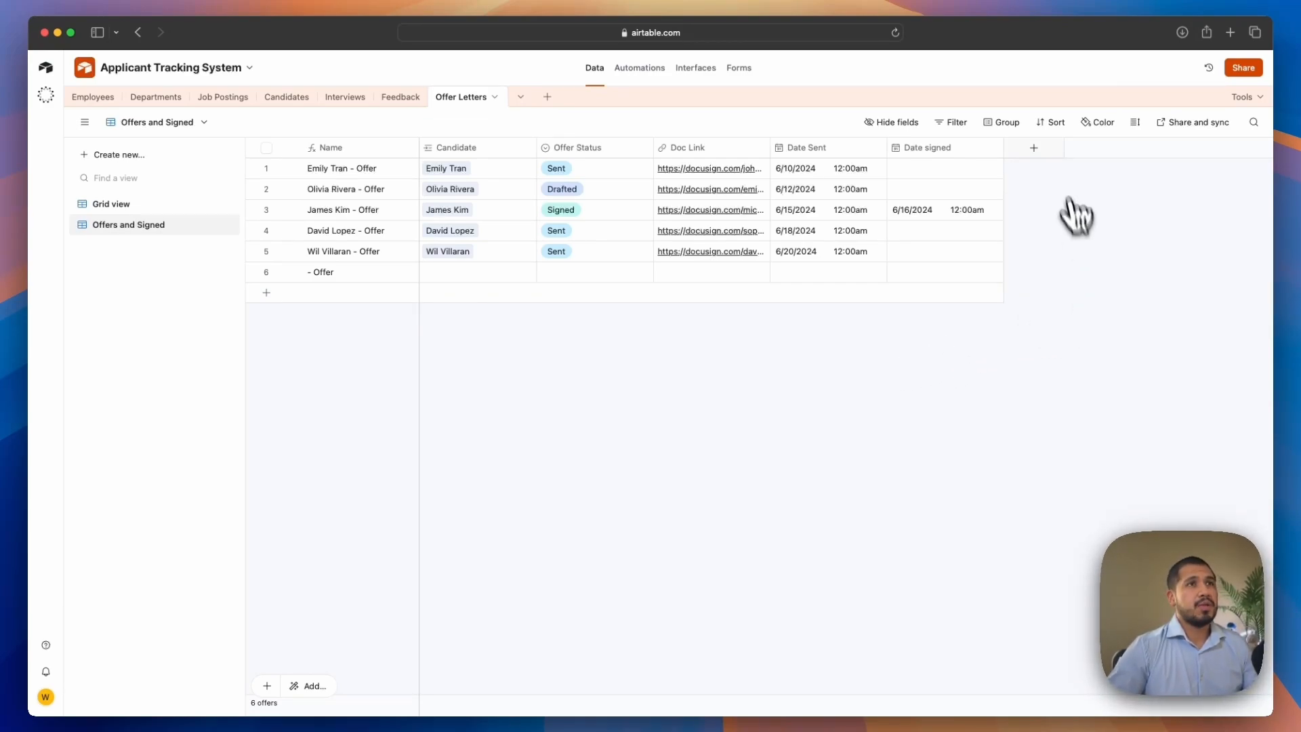
Group the Offers and Signed view by Offer Status
click(1005, 123)
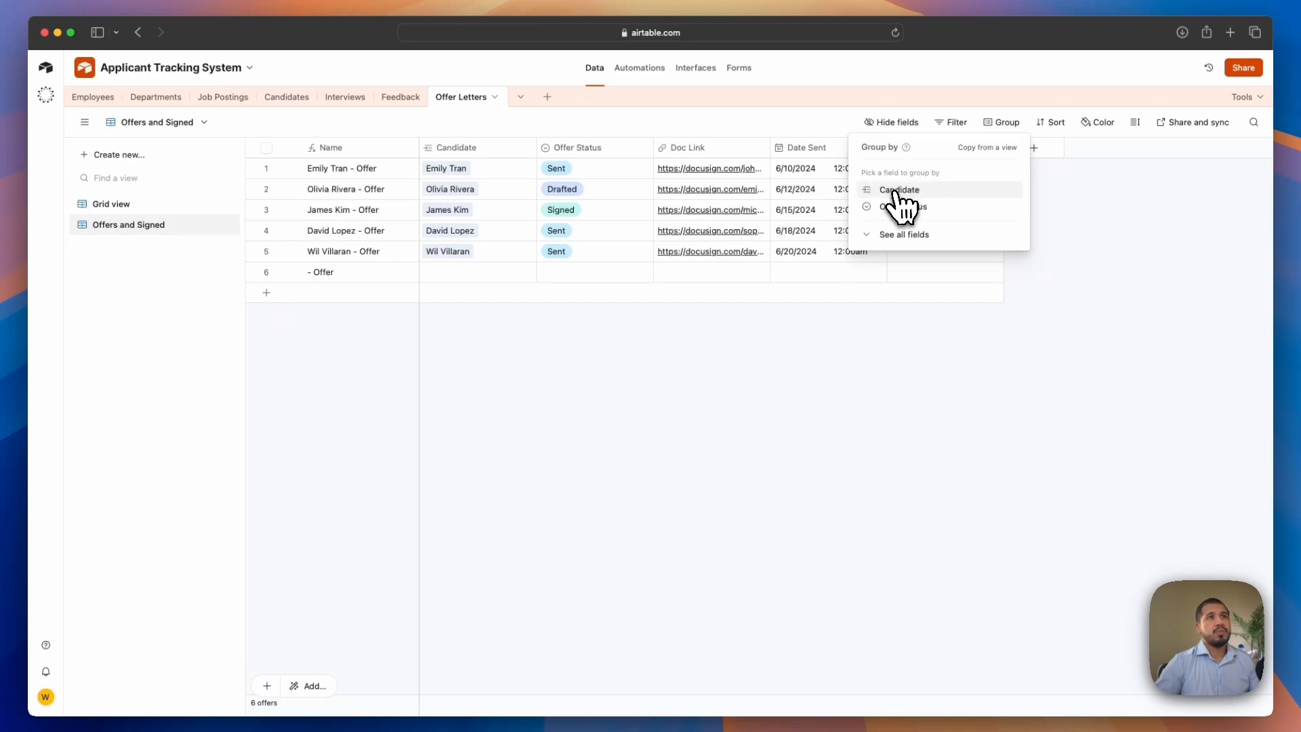
click(916, 208)
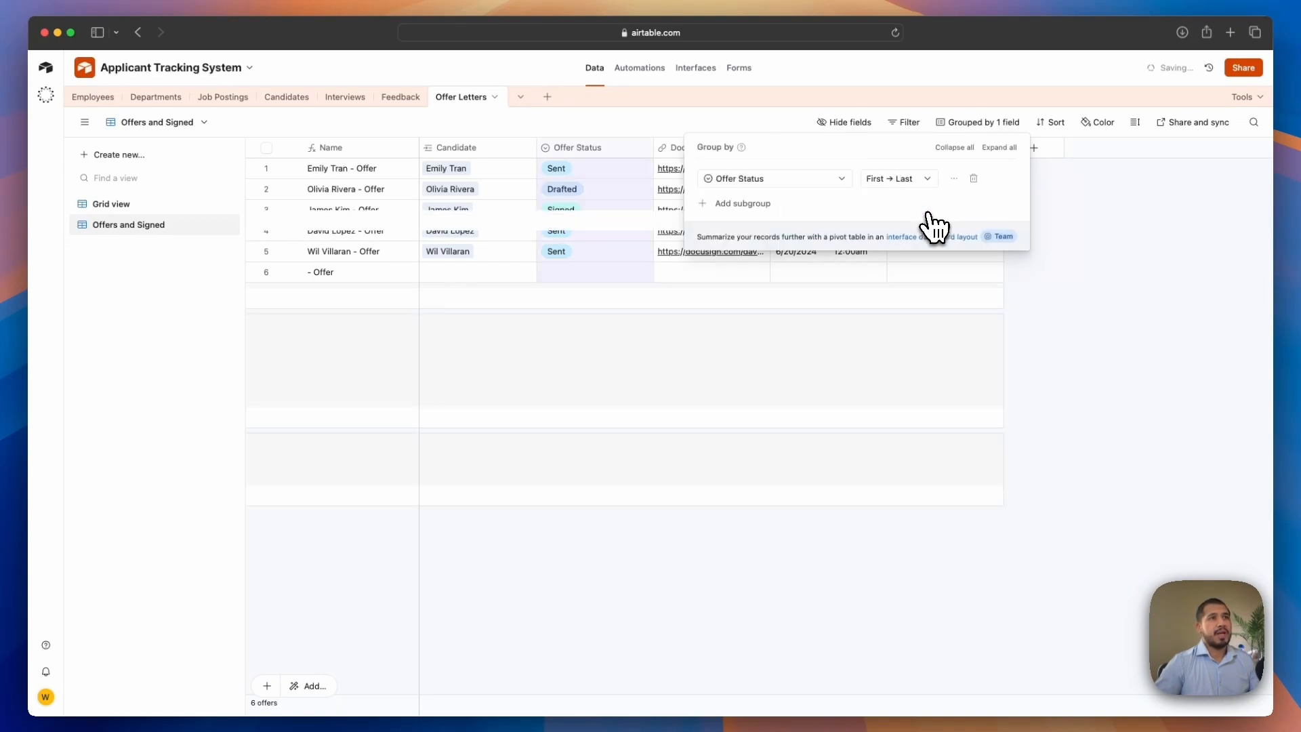
click(1123, 285)
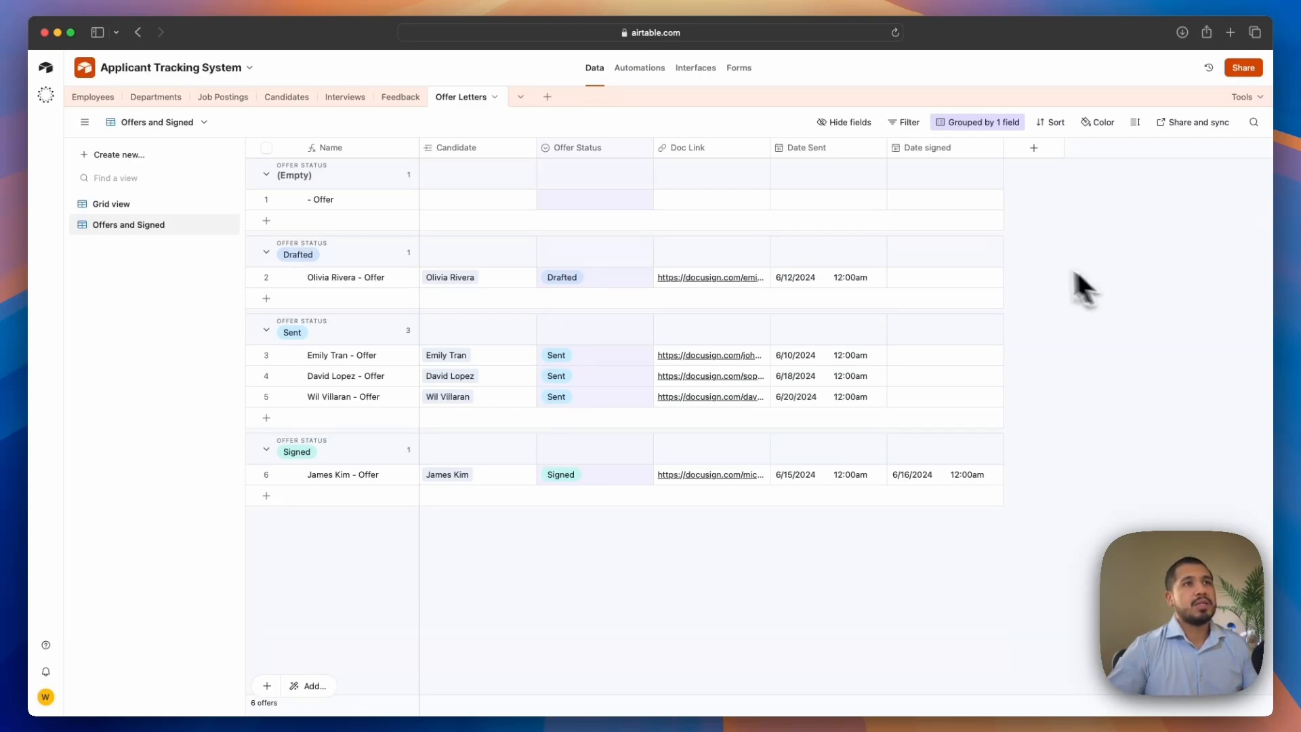
Filter the view to offers where Offer Status is Sent
click(906, 122)
click(619, 173)
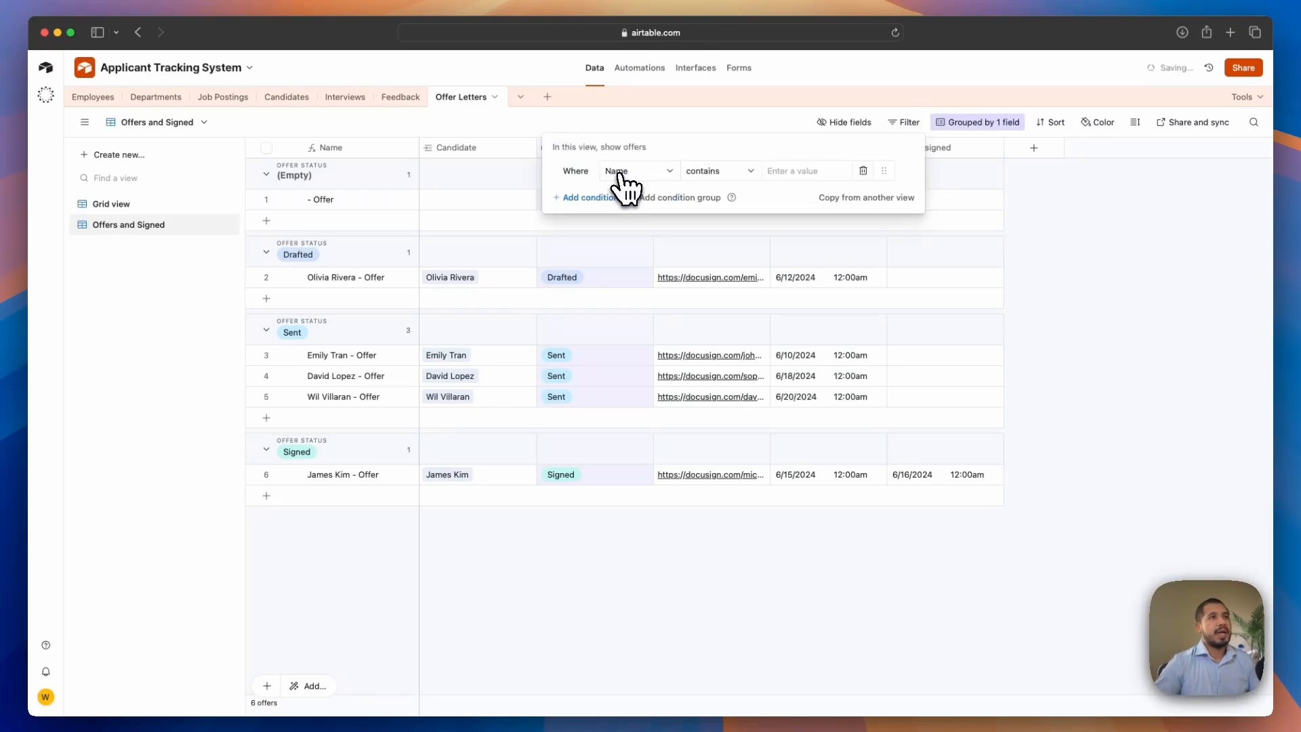
click(629, 173)
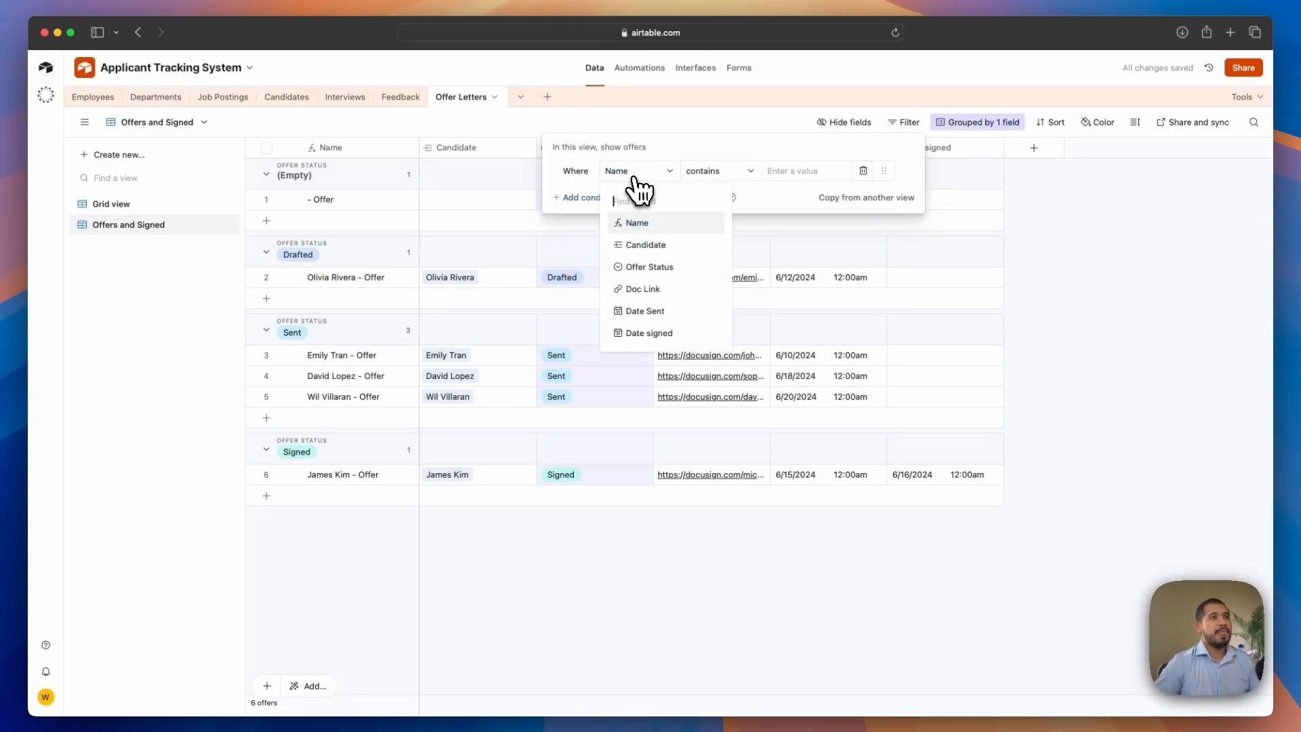
click(664, 268)
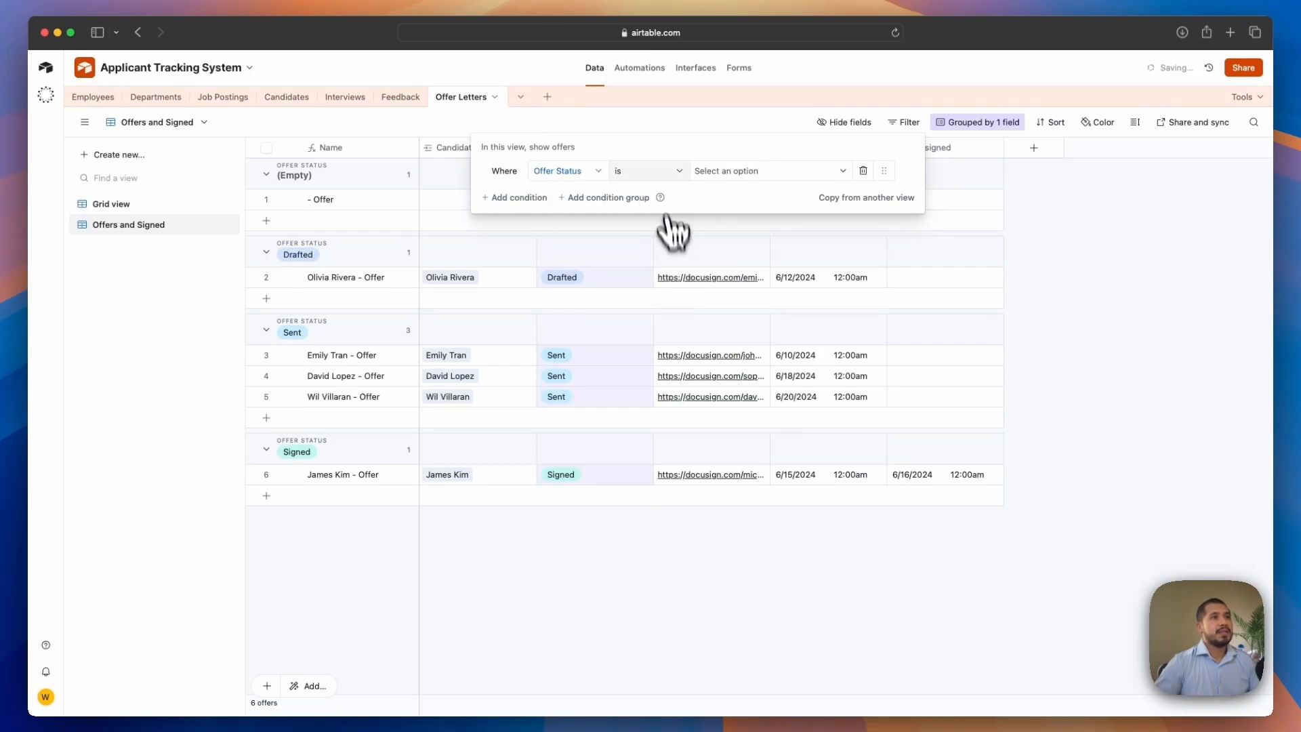
click(813, 171)
click(865, 197)
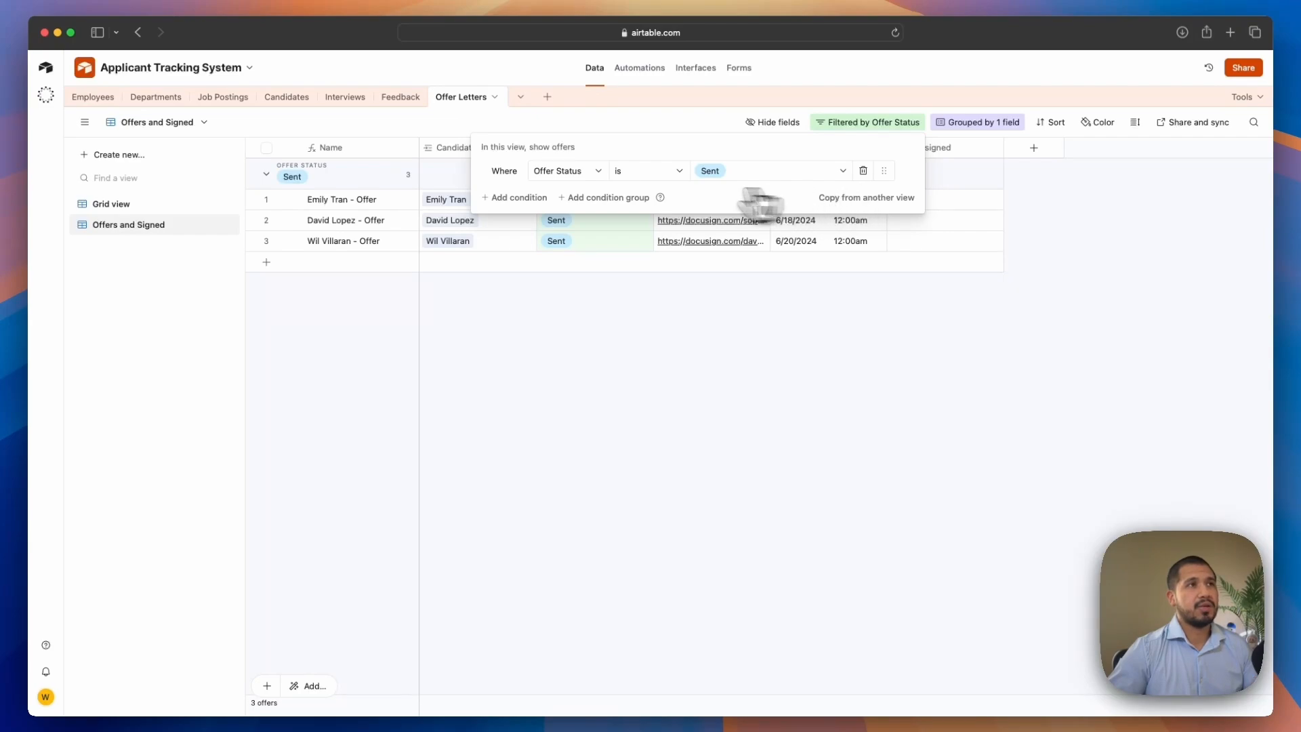
Add an or condition to the filter so the view also shows offers whose Offer Status is Signed
click(507, 198)
click(503, 198)
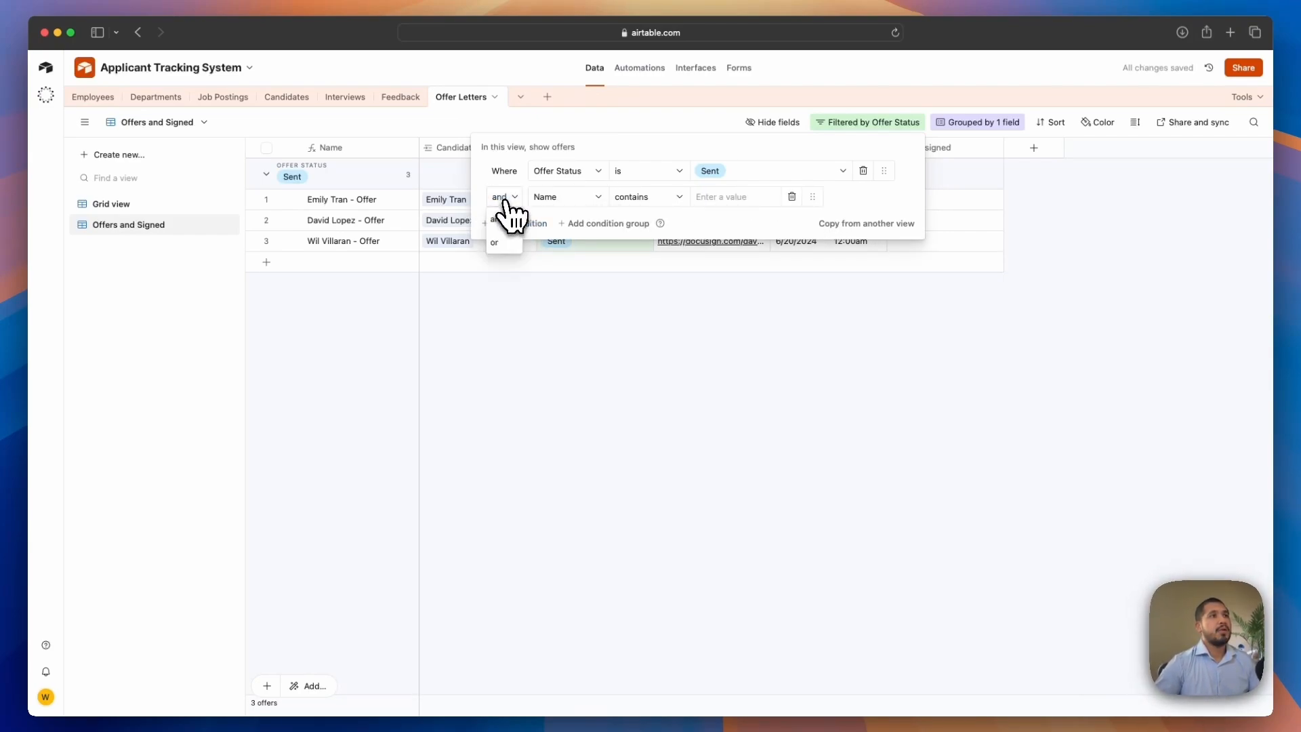
click(507, 243)
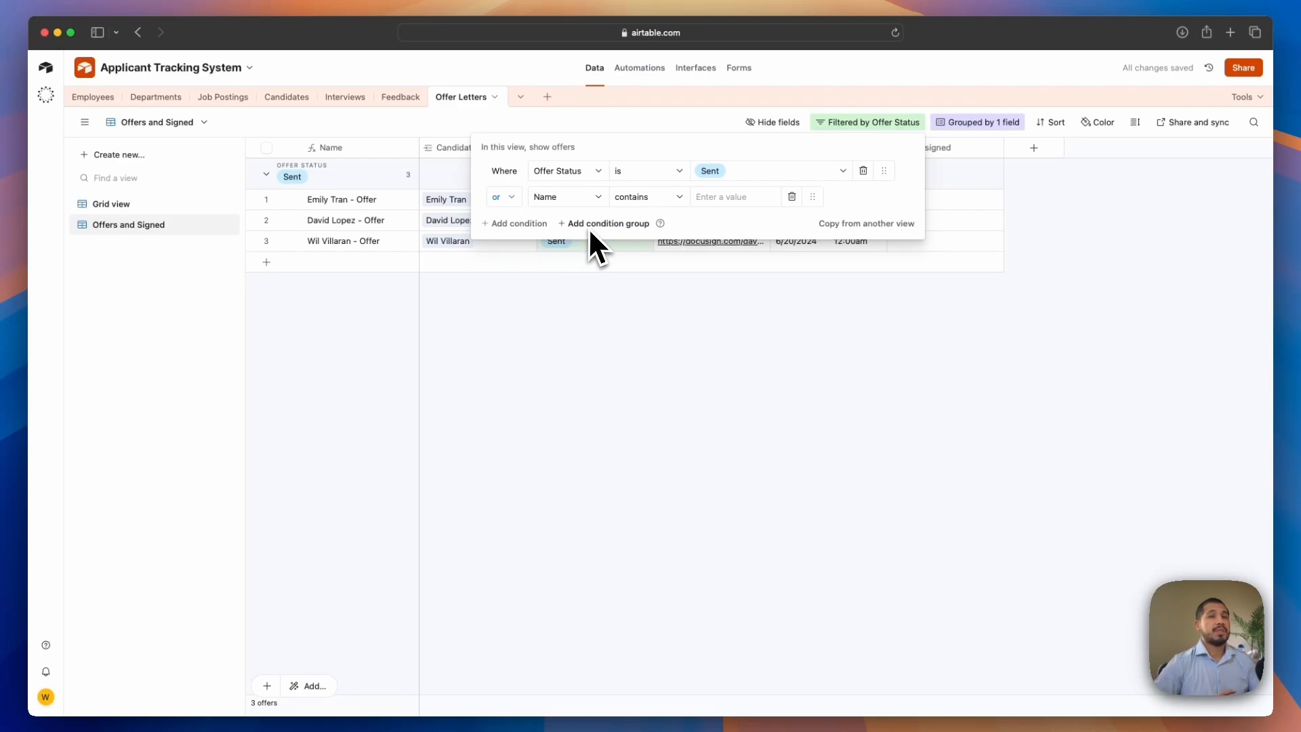
click(589, 201)
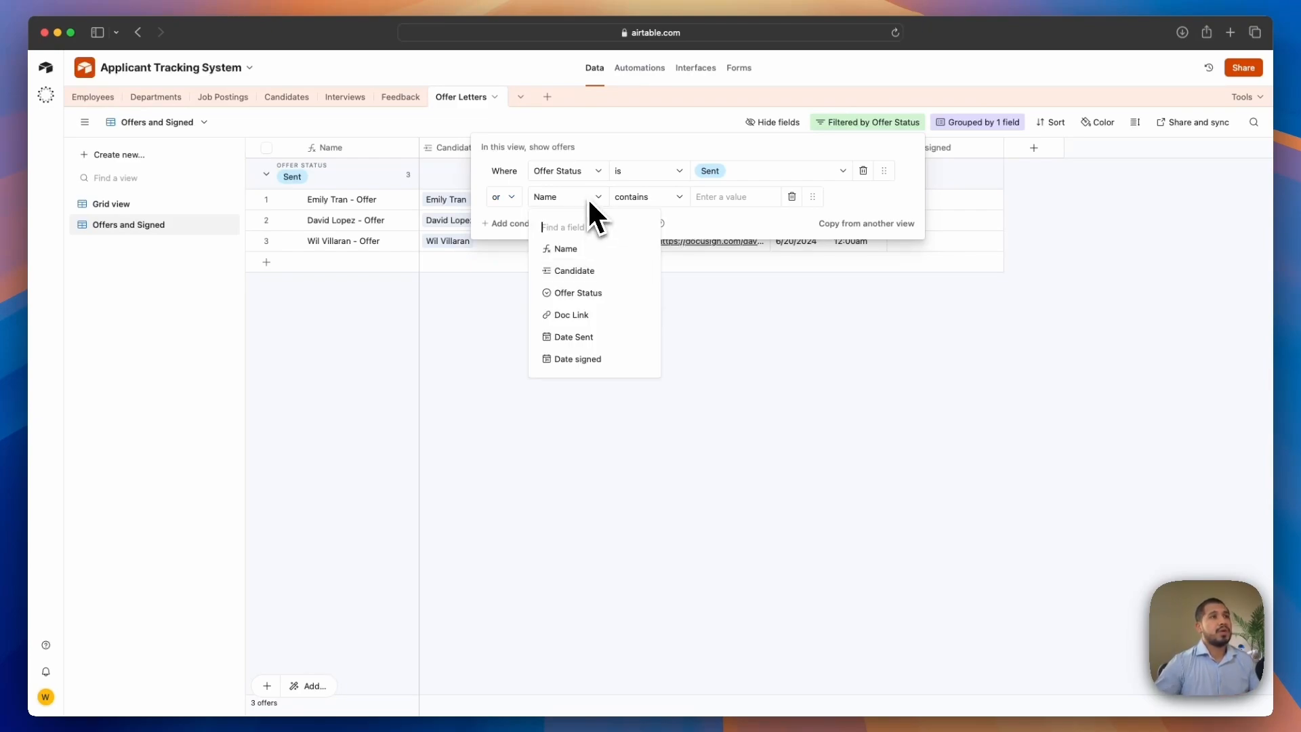
click(588, 294)
click(735, 201)
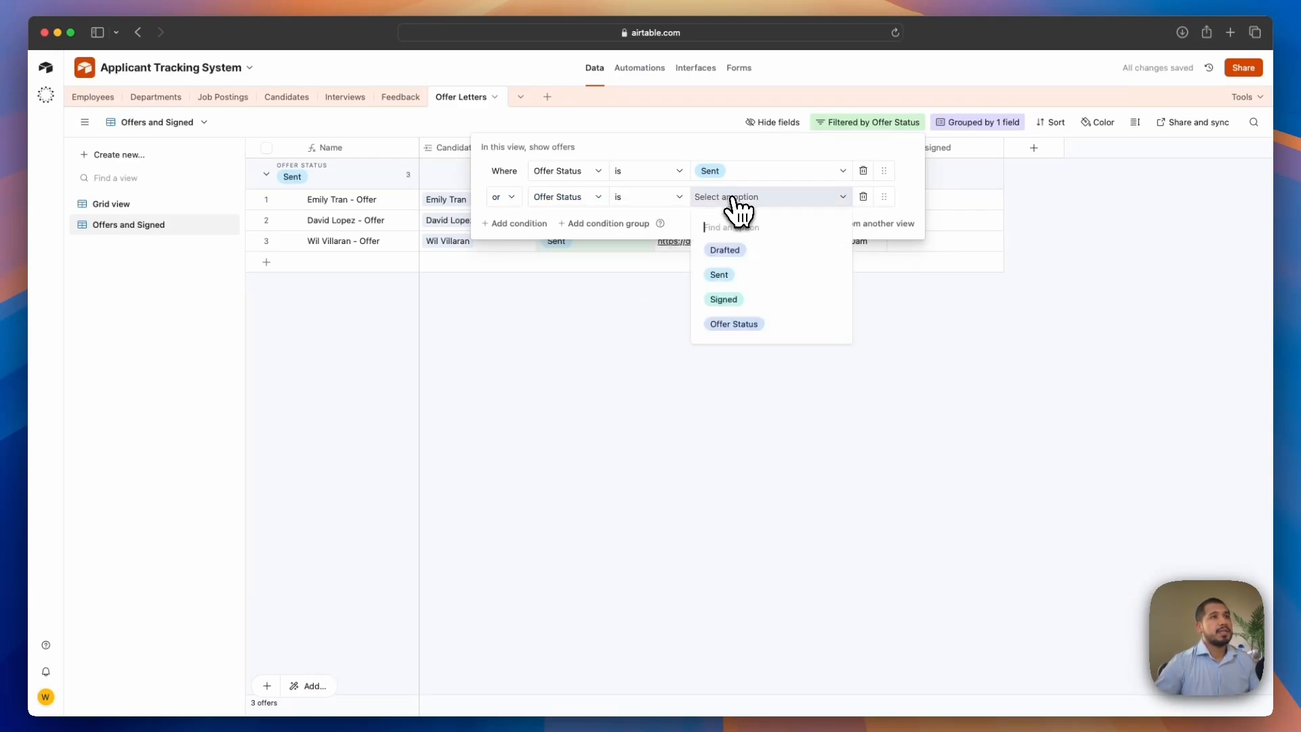
click(742, 299)
click(790, 394)
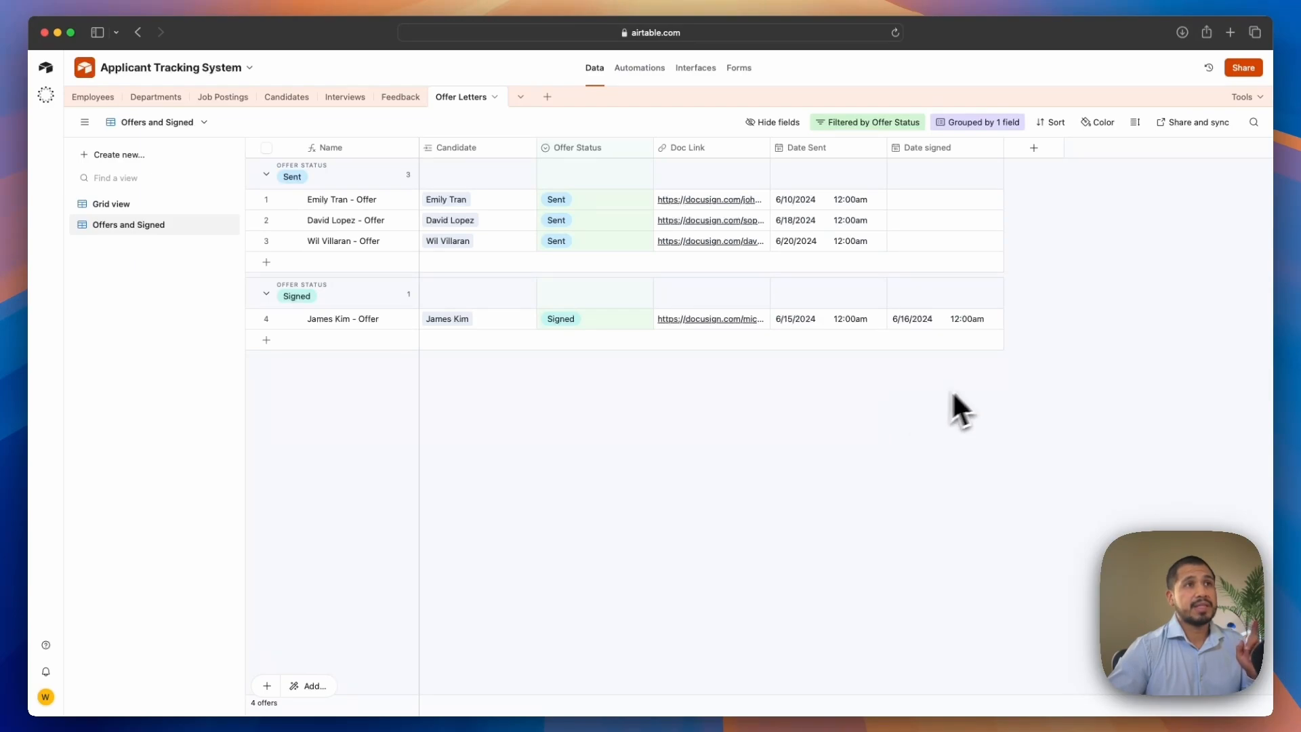
Sort records within groups by Date Sent, from earliest to latest
click(1052, 123)
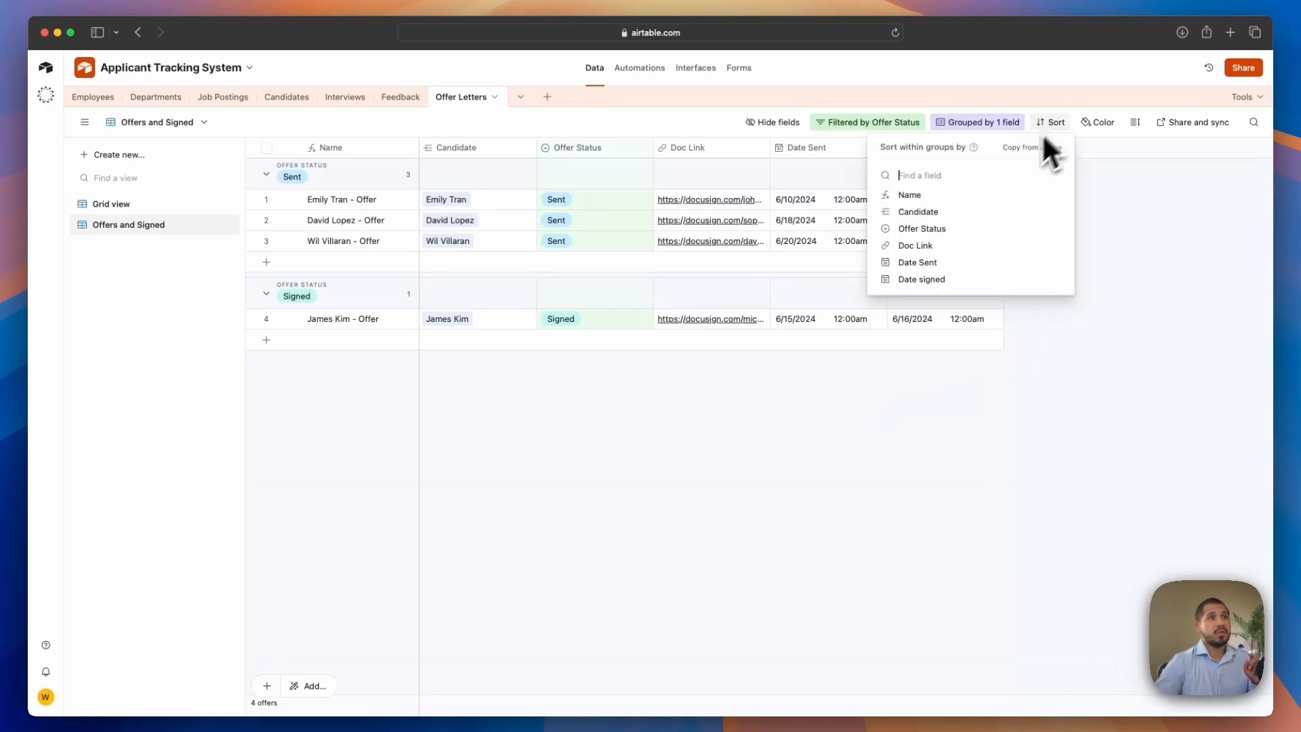
click(934, 263)
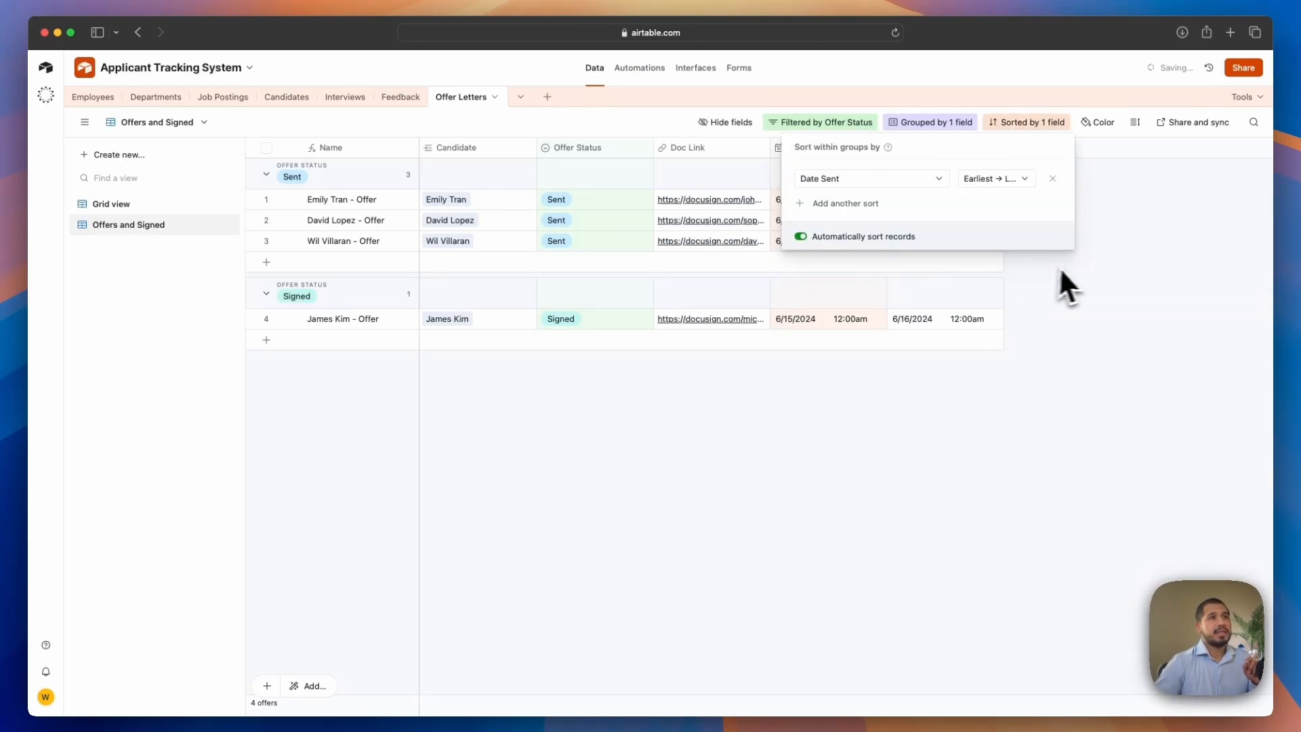
click(1077, 271)
click(1044, 129)
click(998, 177)
click(1115, 271)
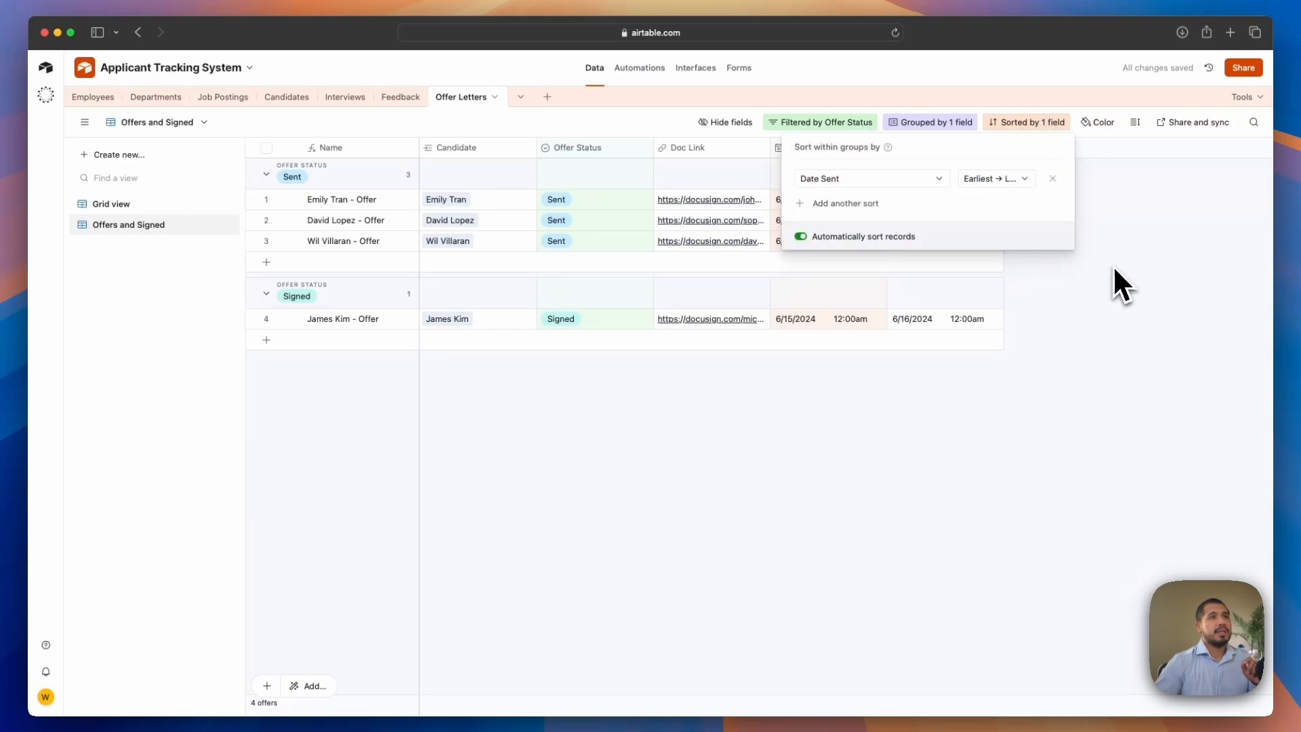
click(1112, 266)
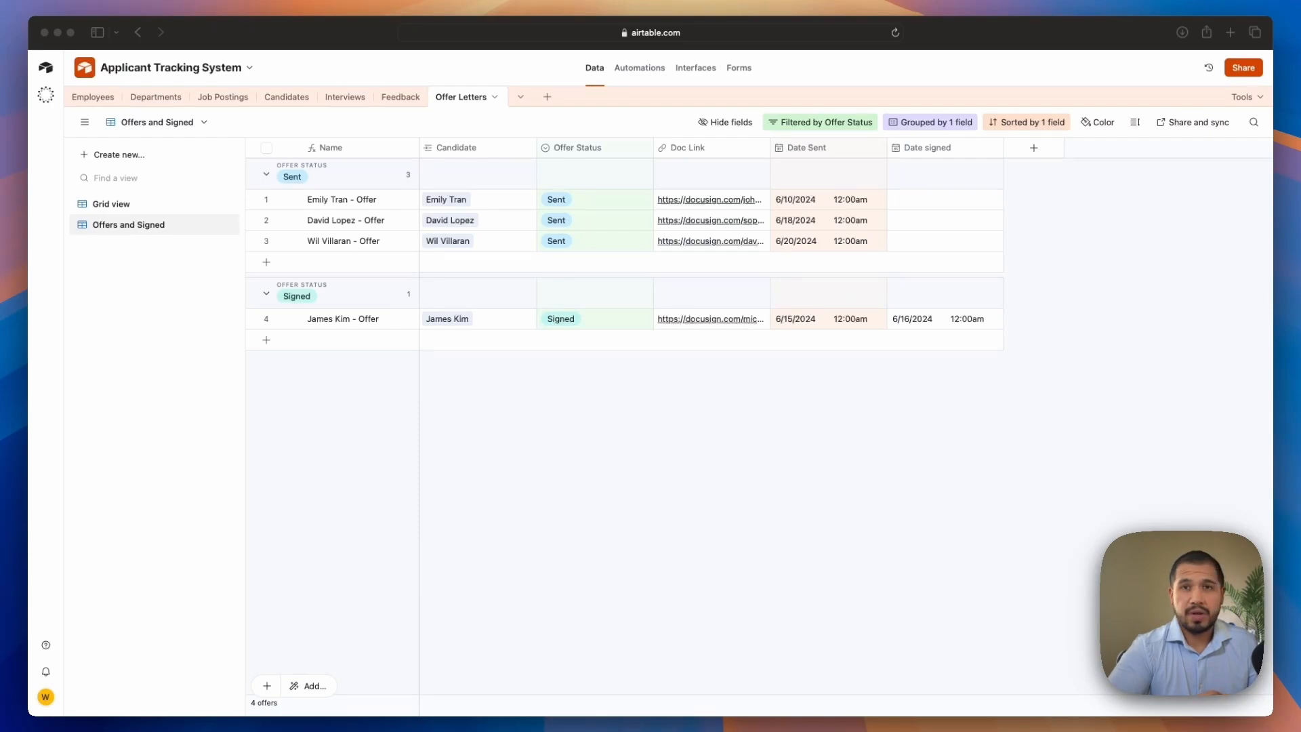
Open the locodesystems.com website in the browser and scroll through its service sections
text(locodesystems.com)
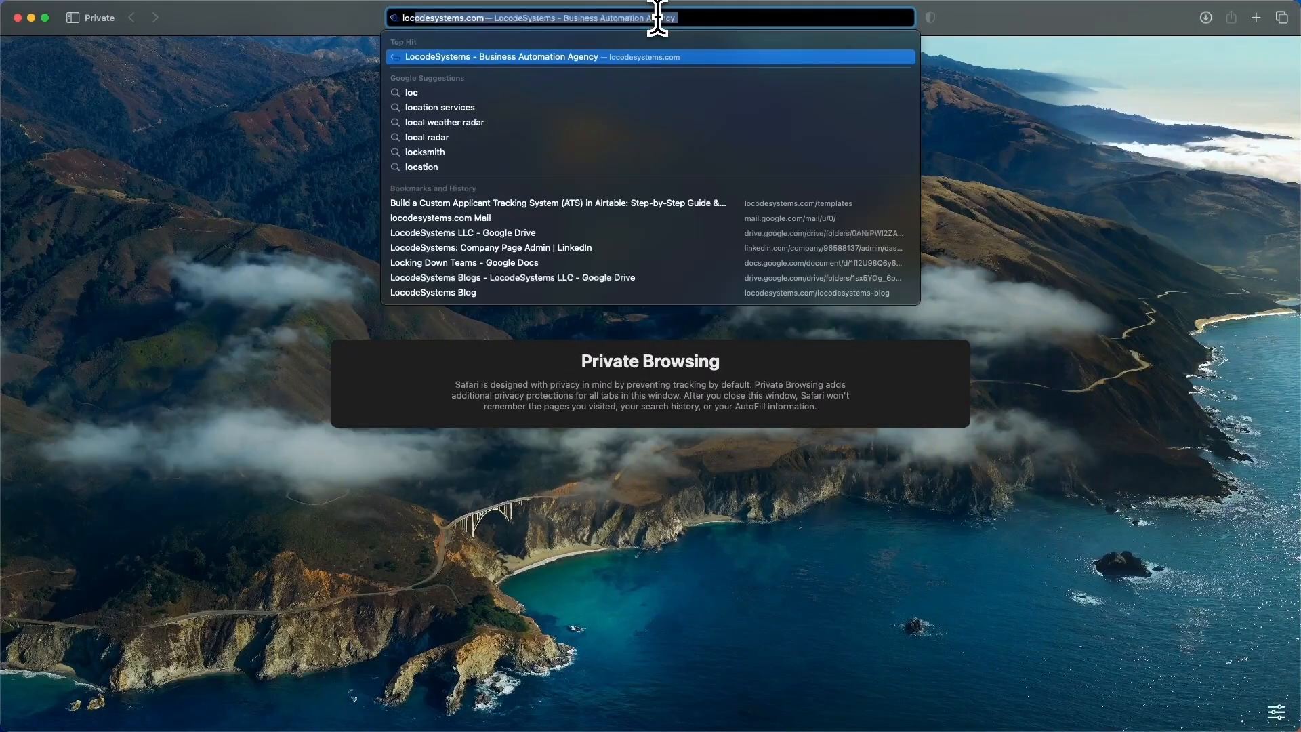
key(Return)
click(587, 90)
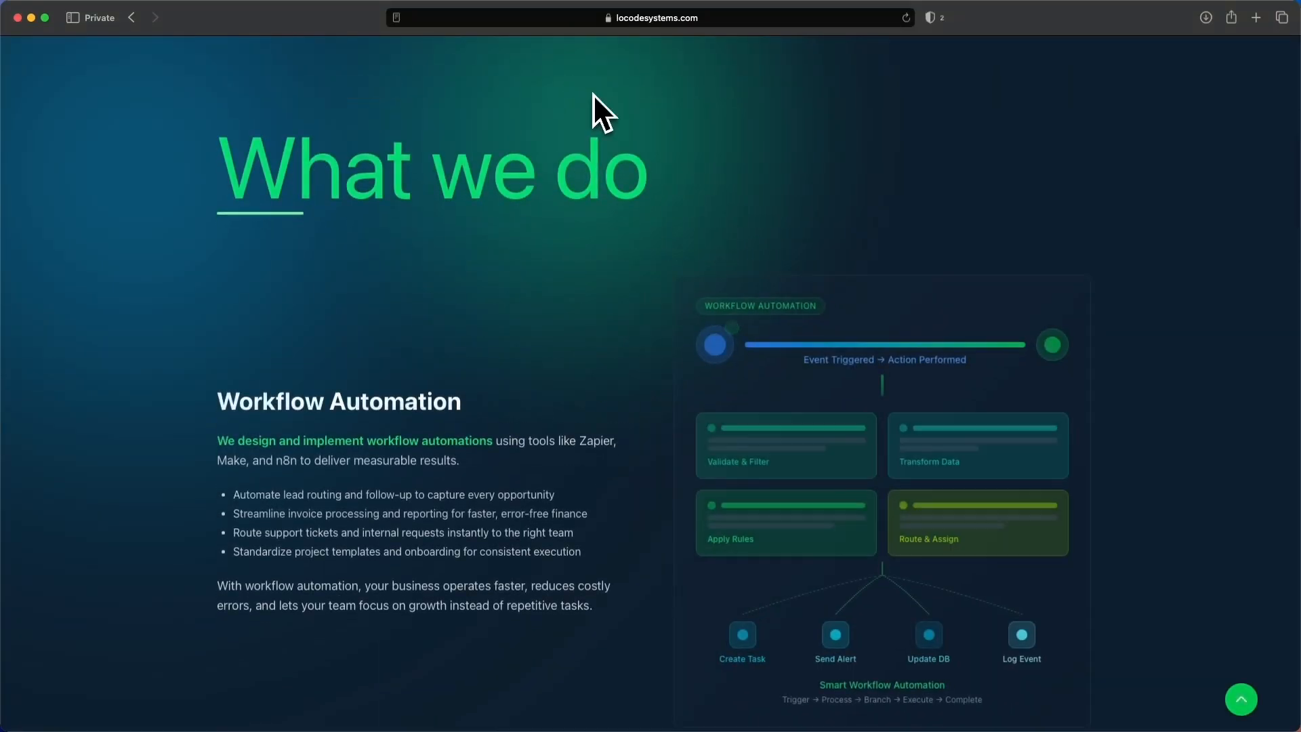
scroll(526, 256, down, 10)
scroll(519, 248, down, 15)
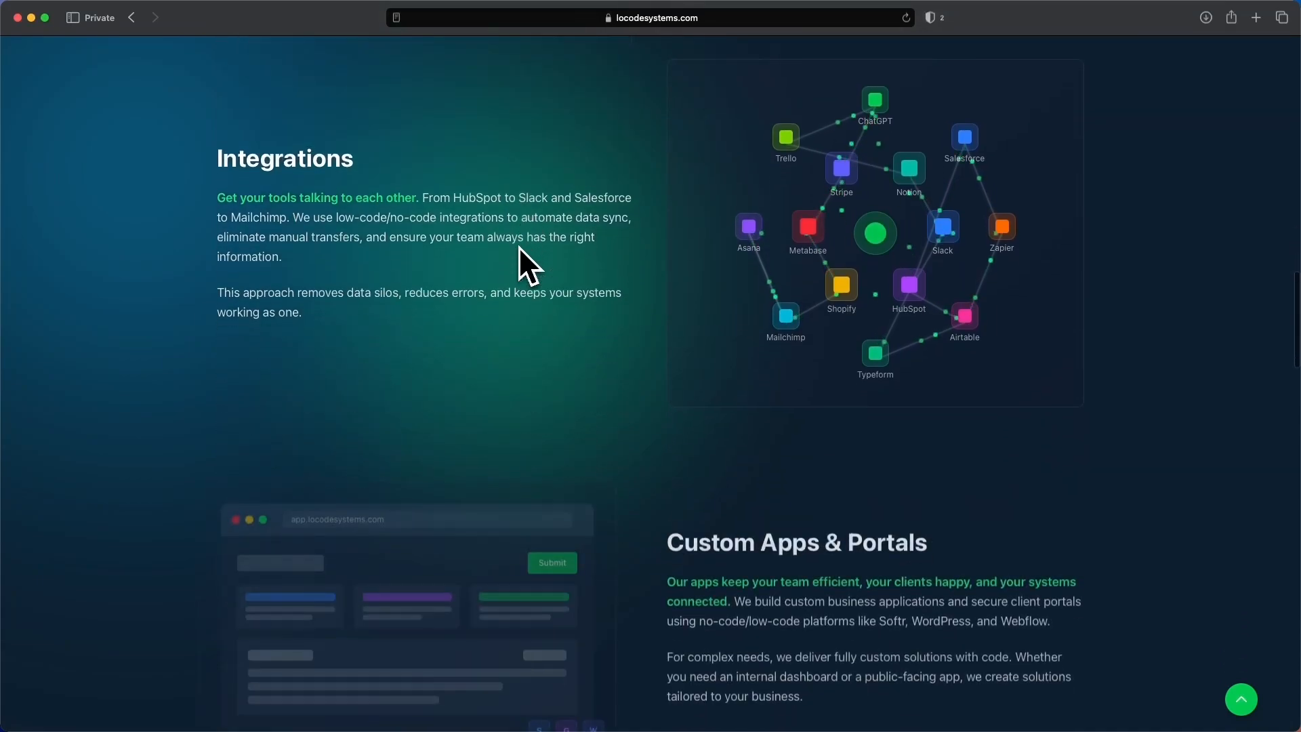
scroll(519, 249, down, 20)
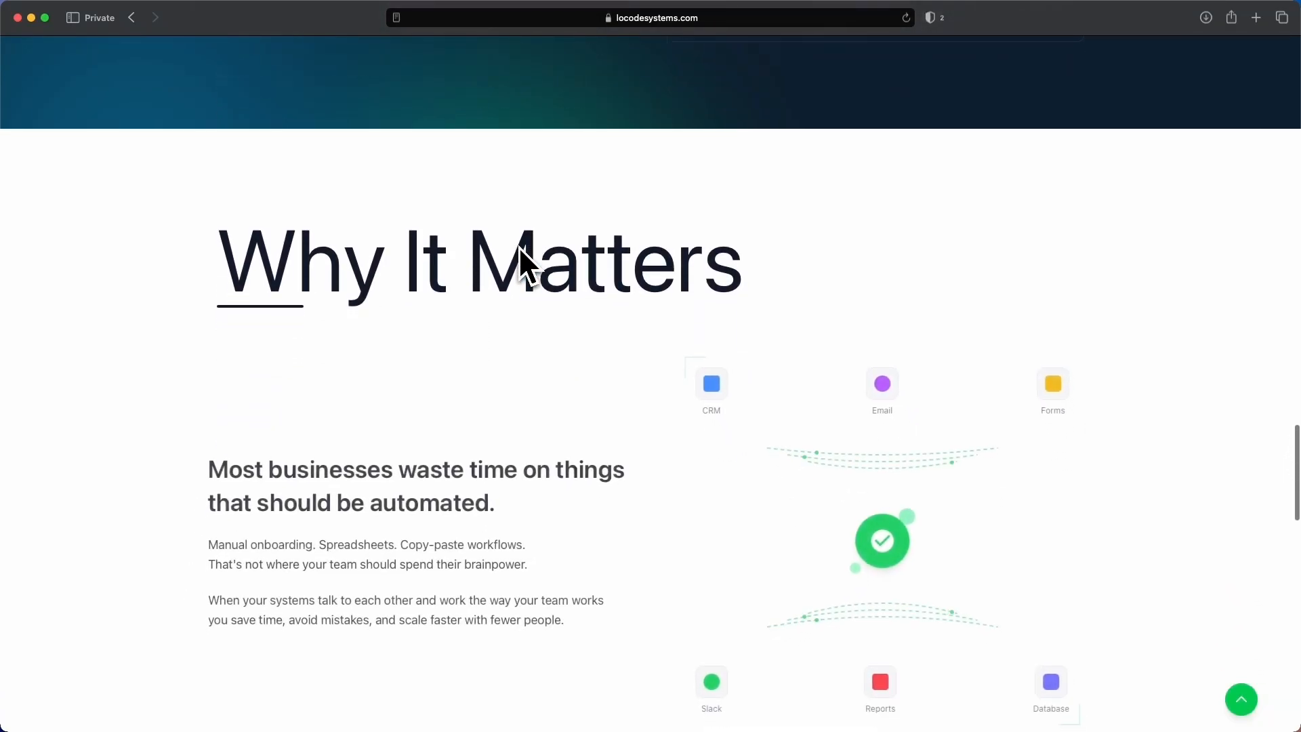